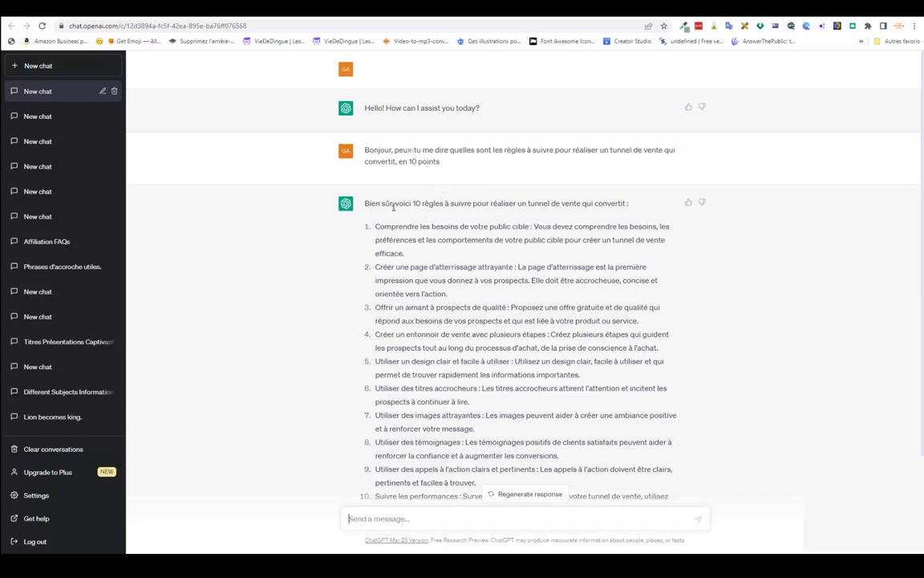
Scroll through ChatGPT's ten-rule answer on building a sales funnel that converts.
scroll(386, 212, down, 2)
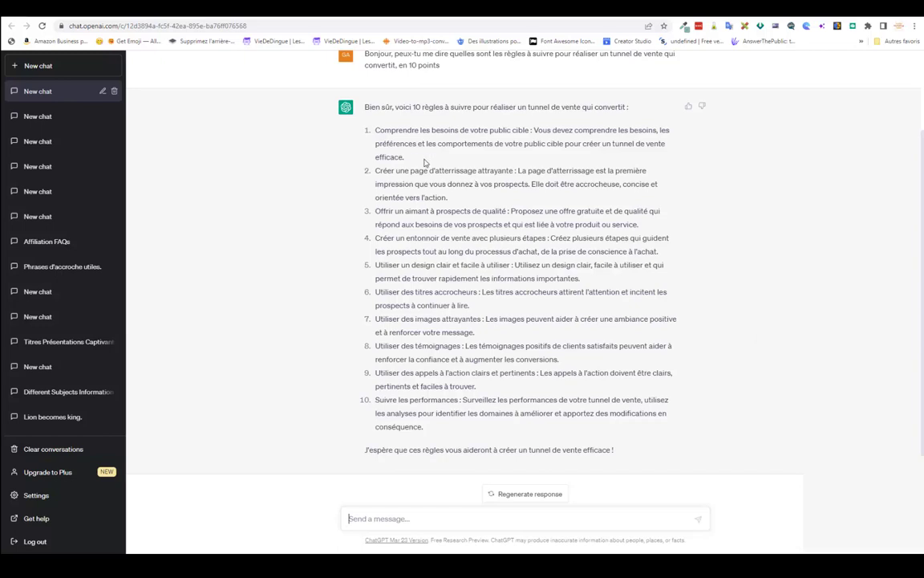
Send ChatGPT the follow-up 'PEux-tu développer le point 1' and go to the Word script.
scroll(253, 252, down, 1)
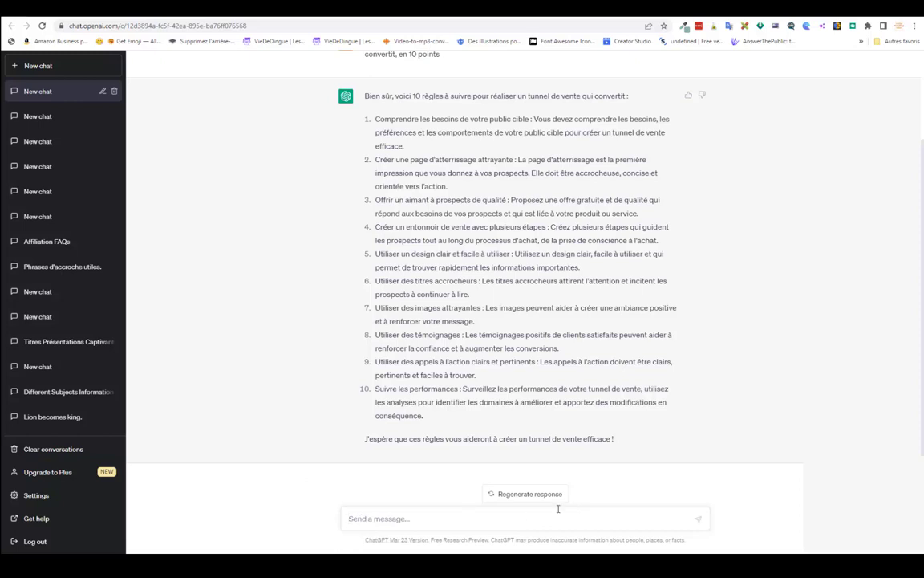
text(PEux-tu dévelo)
text(pper le point 1)
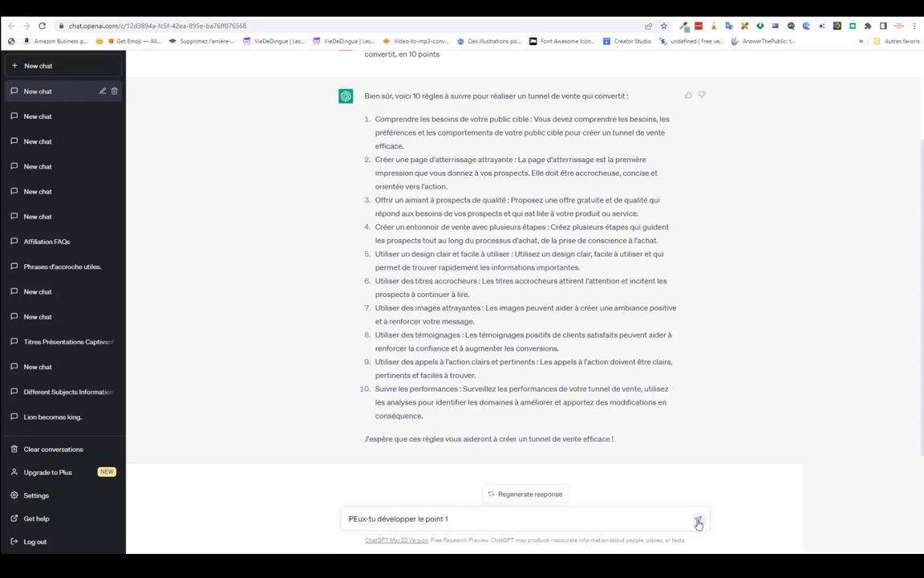
click(698, 520)
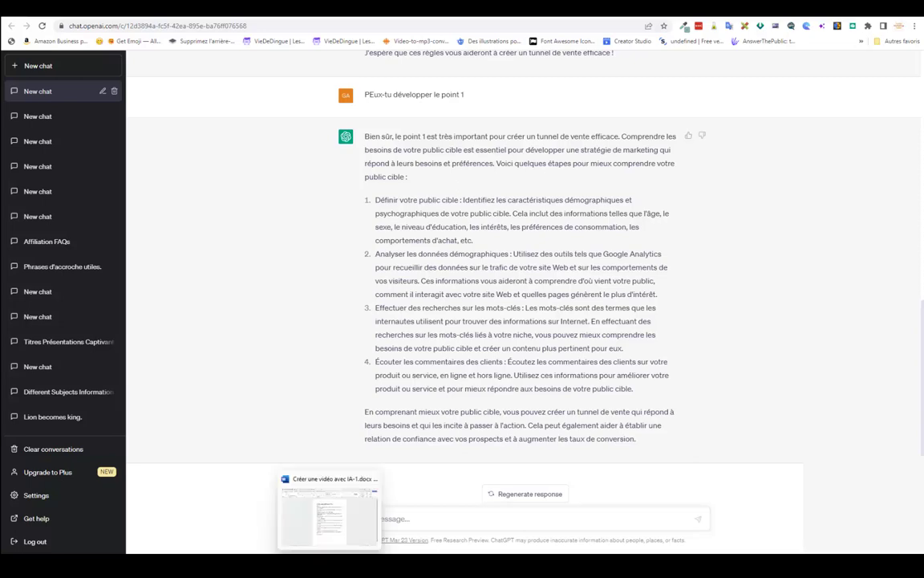
click(330, 505)
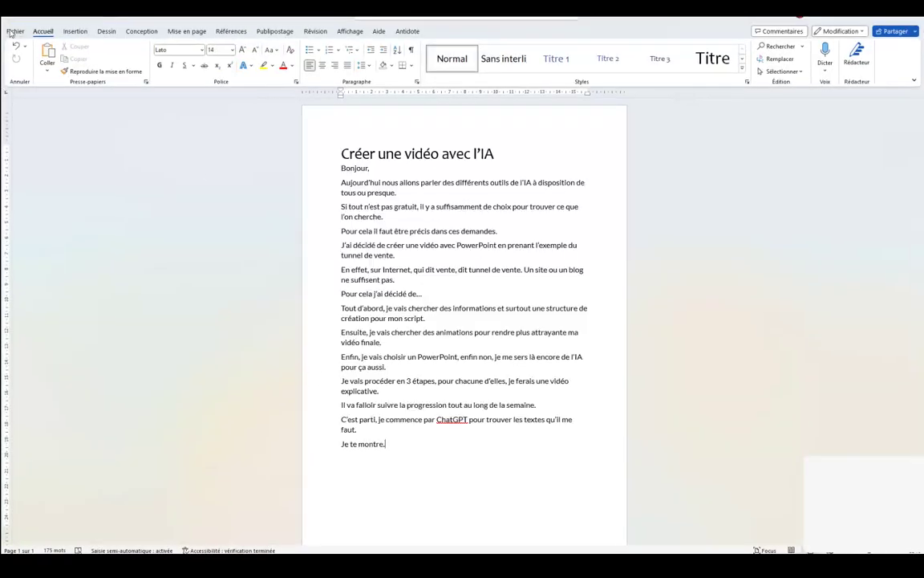
Create a blank Word document headed 'Tunnel vente' in the Titre style.
click(15, 31)
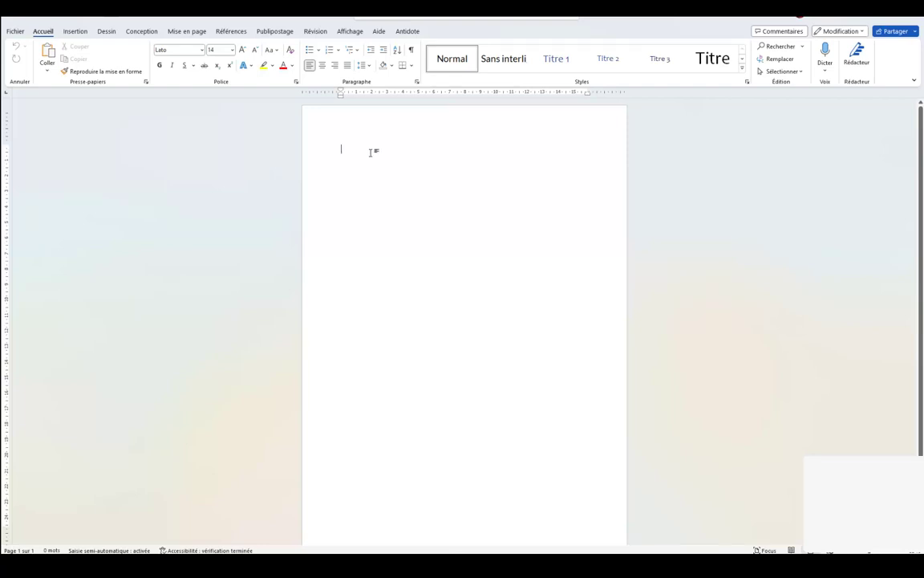
text(T)
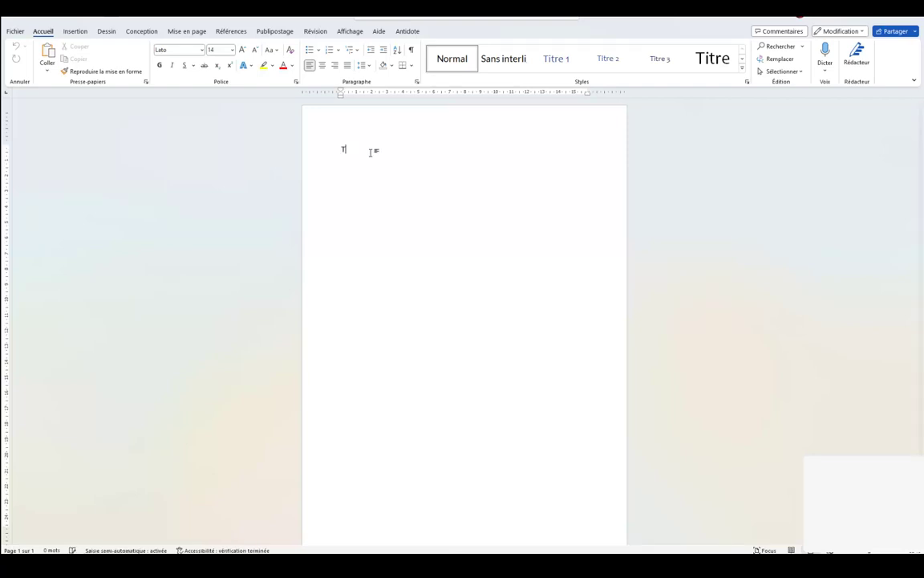
text(unnel)
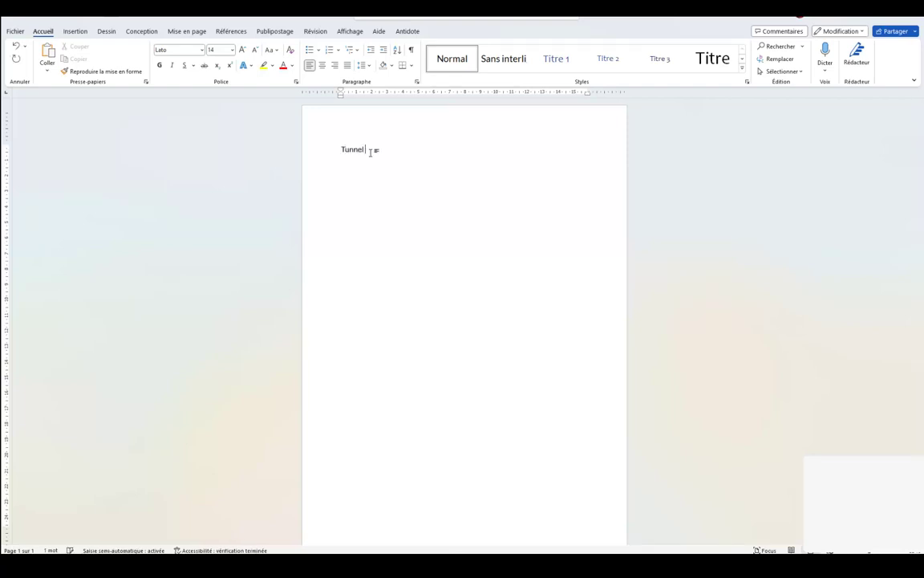
text( vente)
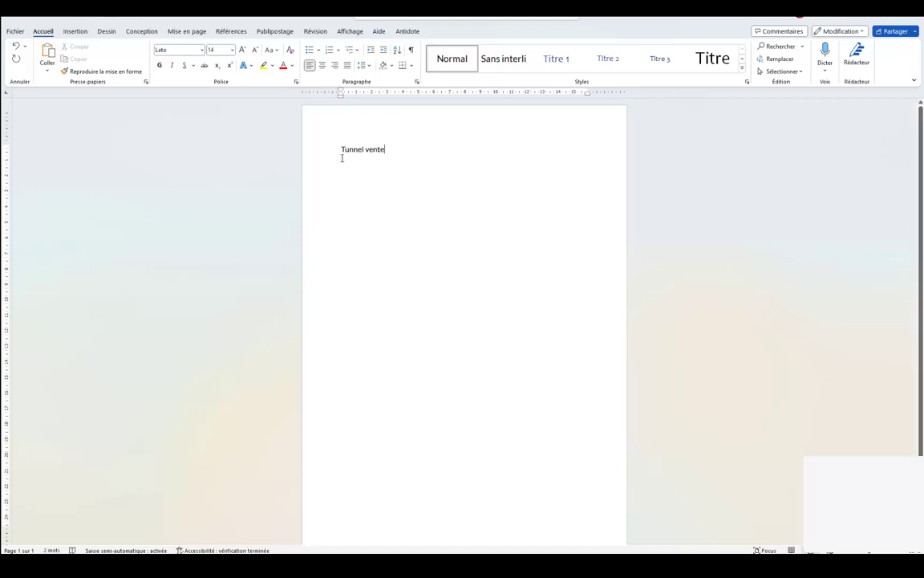
click(316, 155)
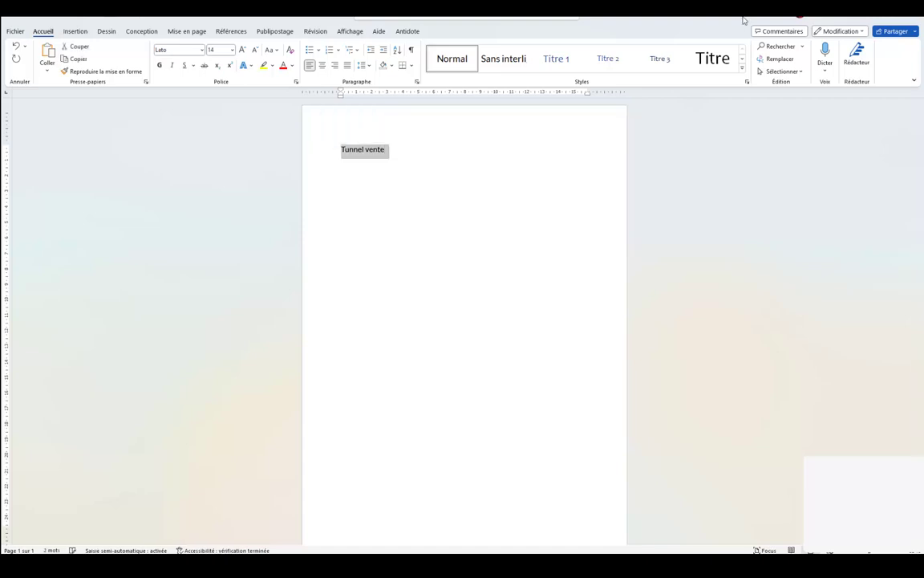
click(713, 58)
click(501, 173)
key(Return)
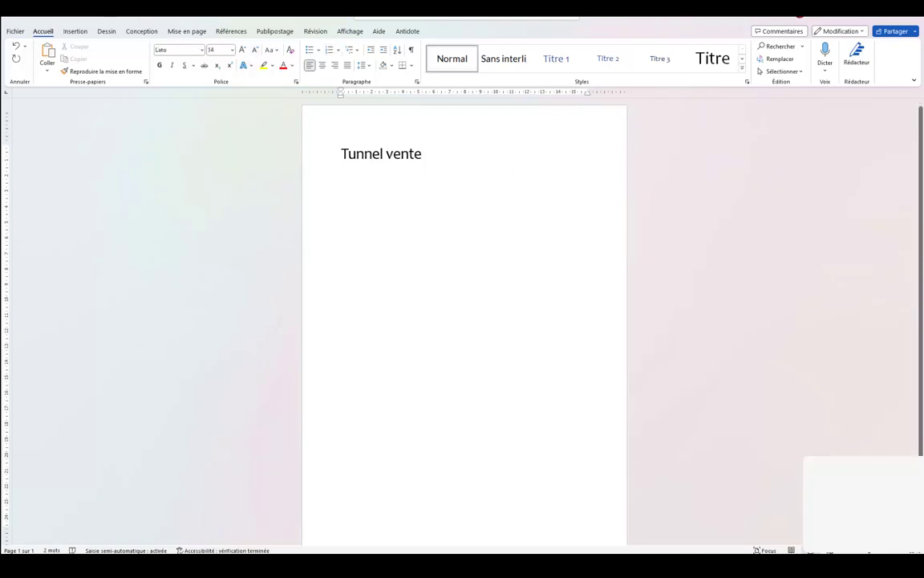
Return to the ChatGPT conversation and scroll up to the original question.
mouse_move(458, 566)
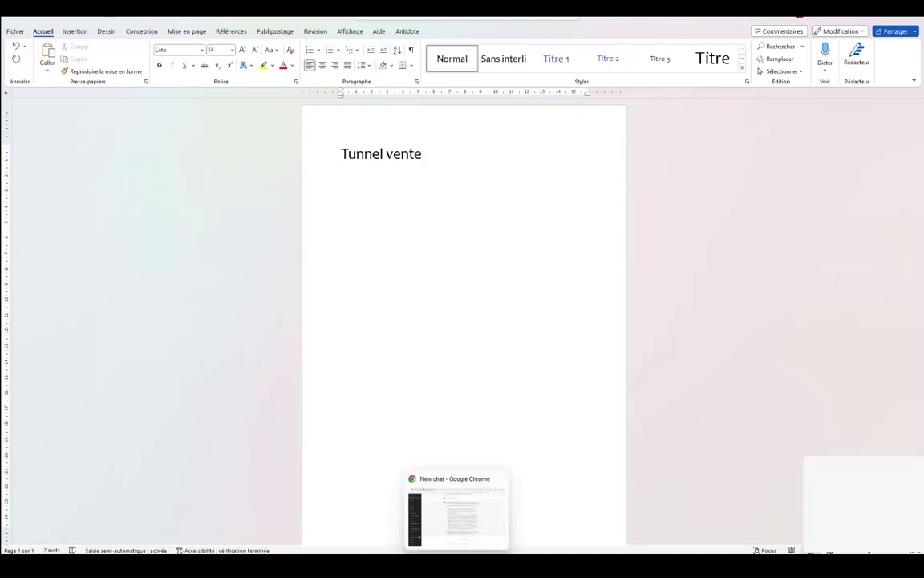
click(458, 513)
scroll(384, 133, up, 5)
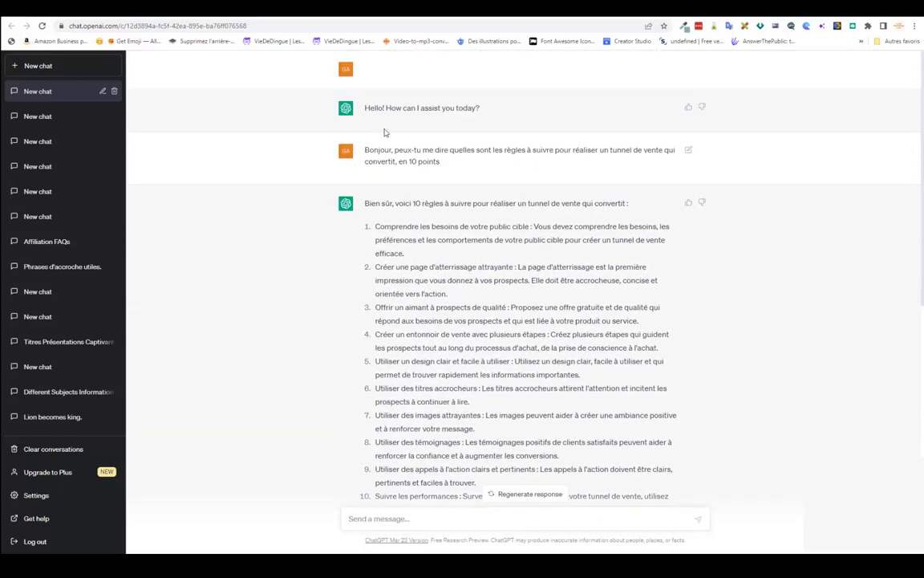
Copy the original ChatGPT question into Word beneath the title and make it bold.
drag(440, 162, 331, 137)
key(ctrl+c)
key(alt+Tab)
key(ctrl+v)
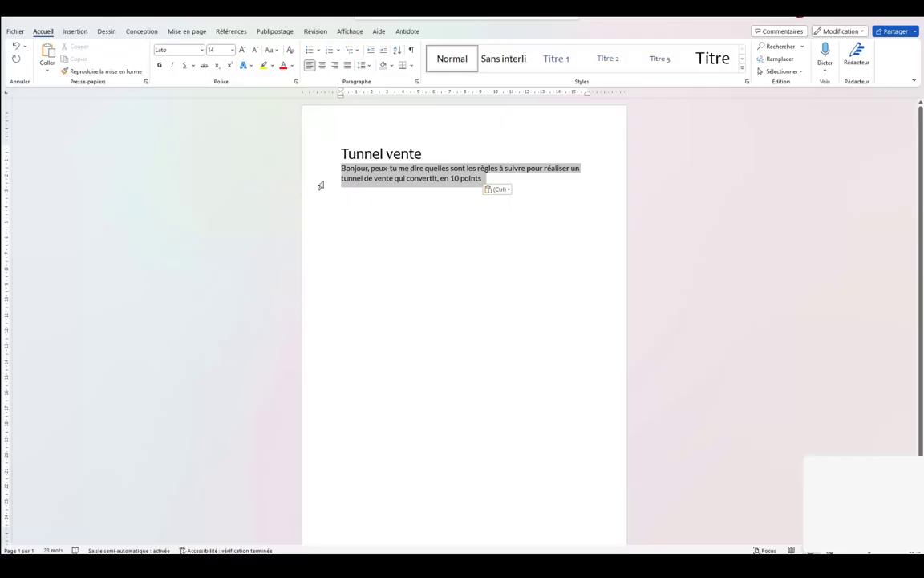
double_click(321, 187)
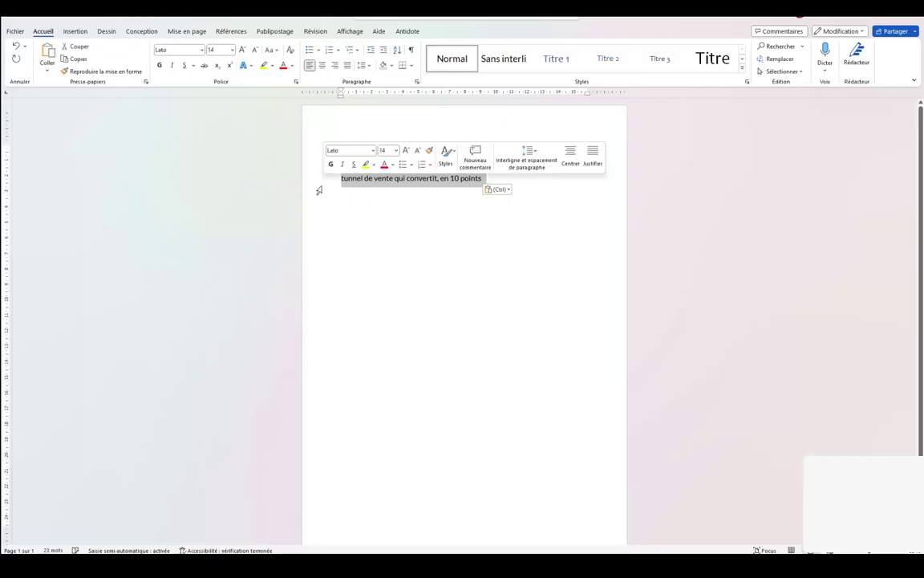
click(159, 66)
click(554, 204)
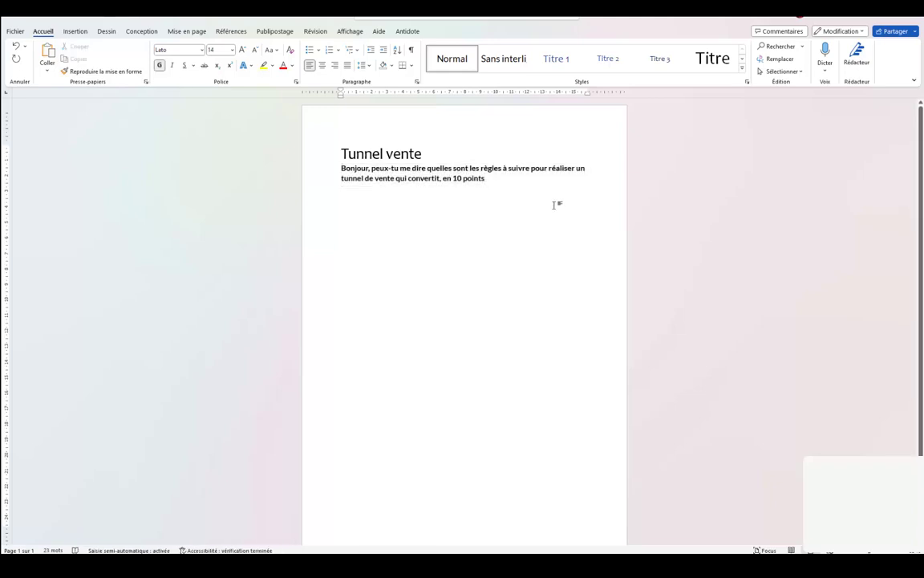
Add a blank line after the title and an empty line below the question.
key(Return)
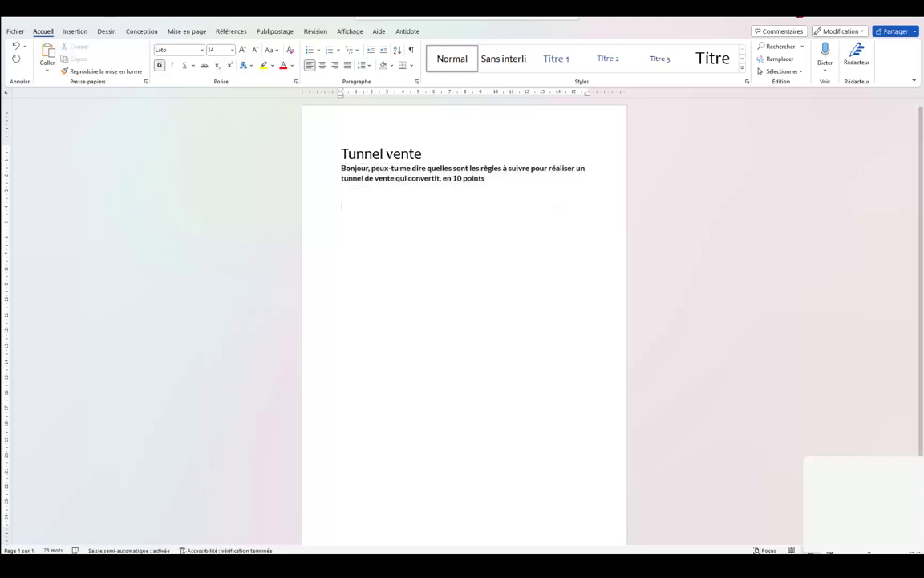
click(440, 152)
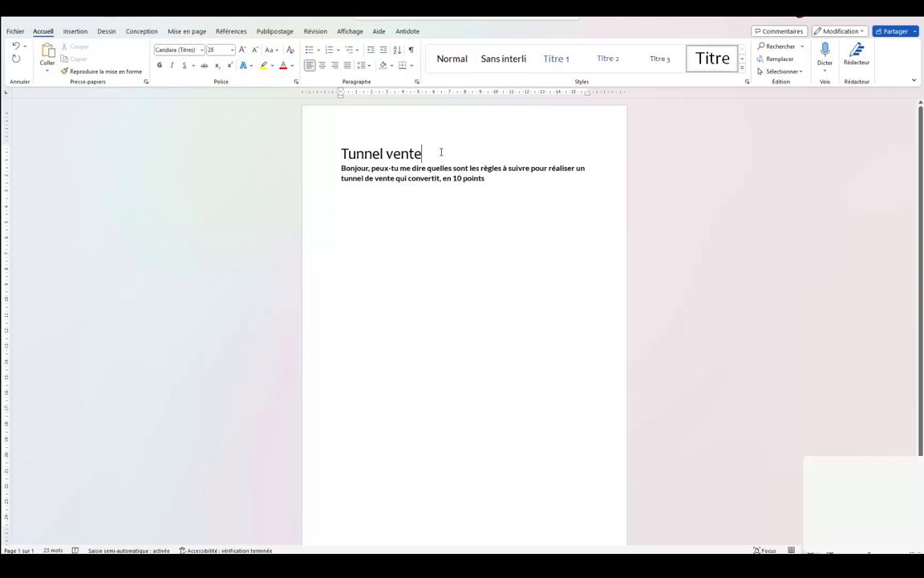
key(Return)
click(361, 218)
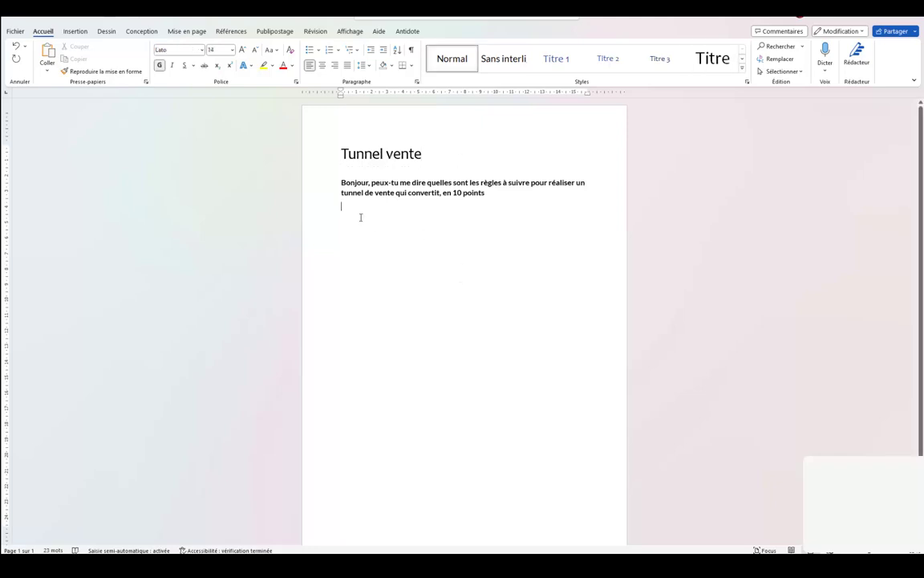
key(alt+Tab)
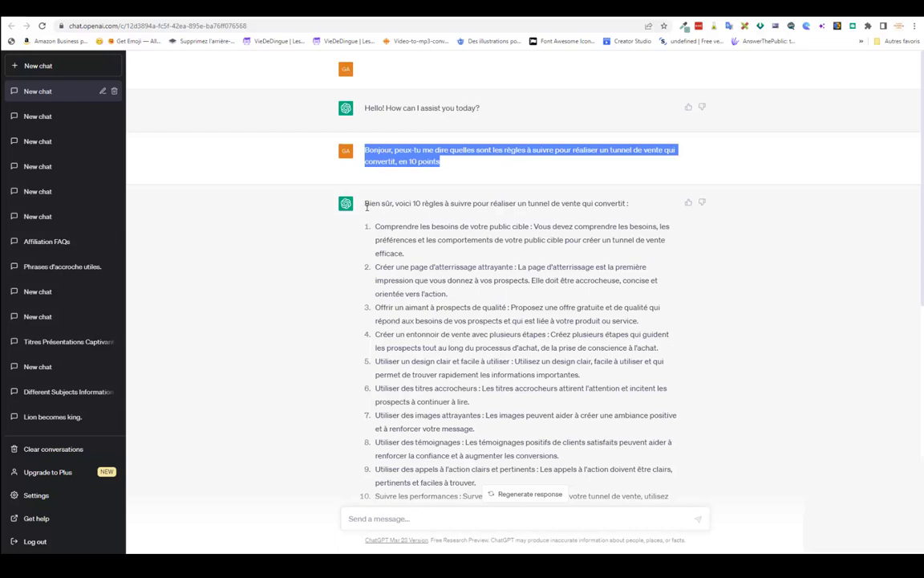
Copy ChatGPT's ten-rule answer and paste it below the question in Word.
drag(366, 203, 487, 386)
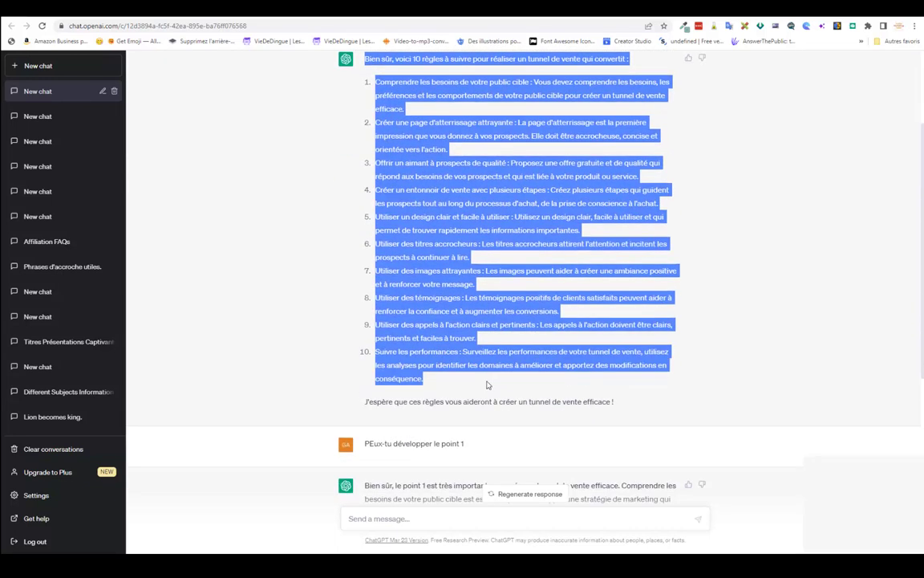
right_click(395, 249)
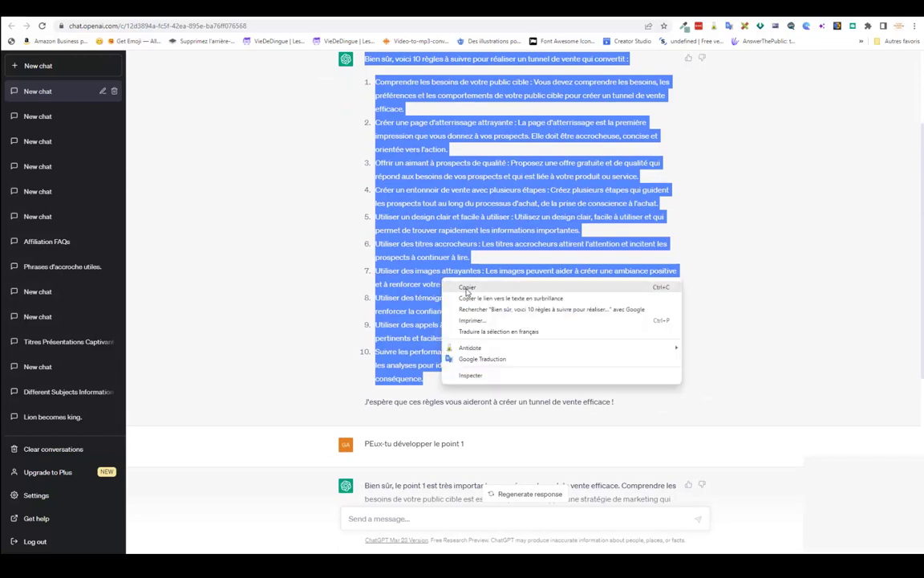
click(420, 263)
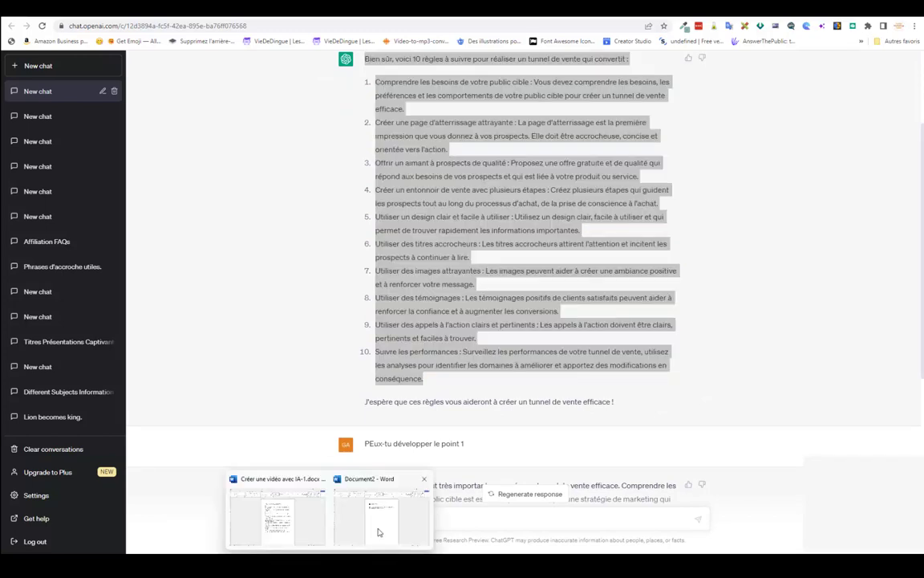
click(345, 478)
right_click(351, 212)
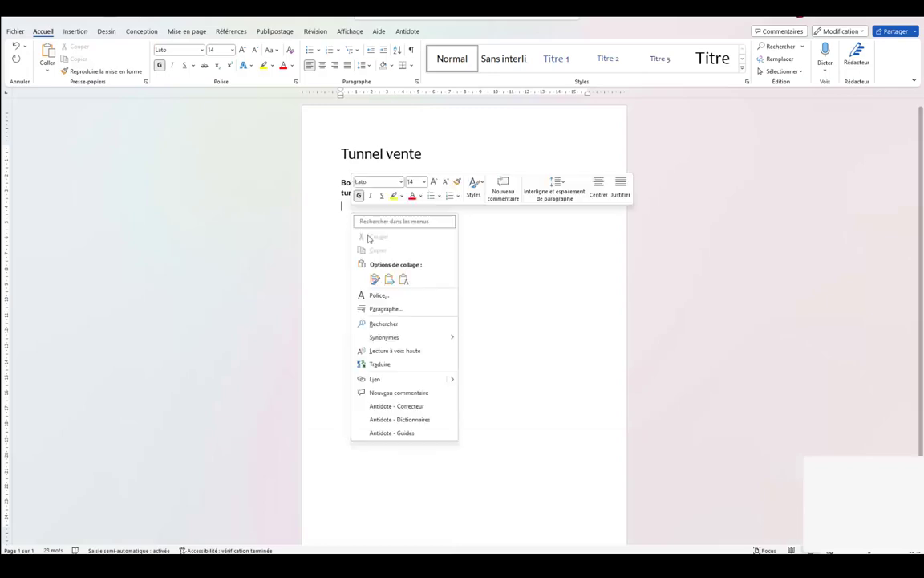
click(405, 277)
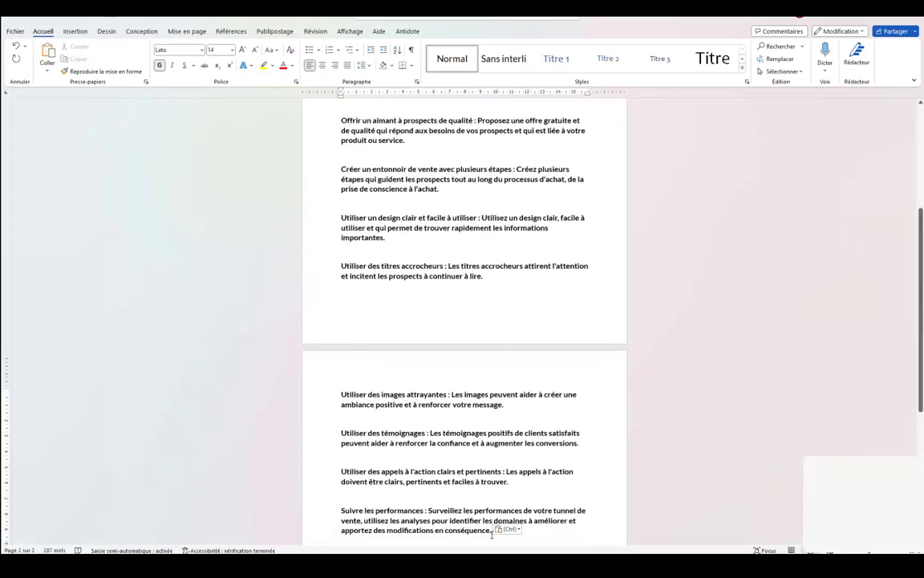
Remove bold from the pasted answer and delete the empty line before the first rule.
mouse_move(491, 530)
mouse_down()
mouse_move(328, 264)
mouse_move(322, 238)
mouse_up()
drag(324, 230, 324, 211)
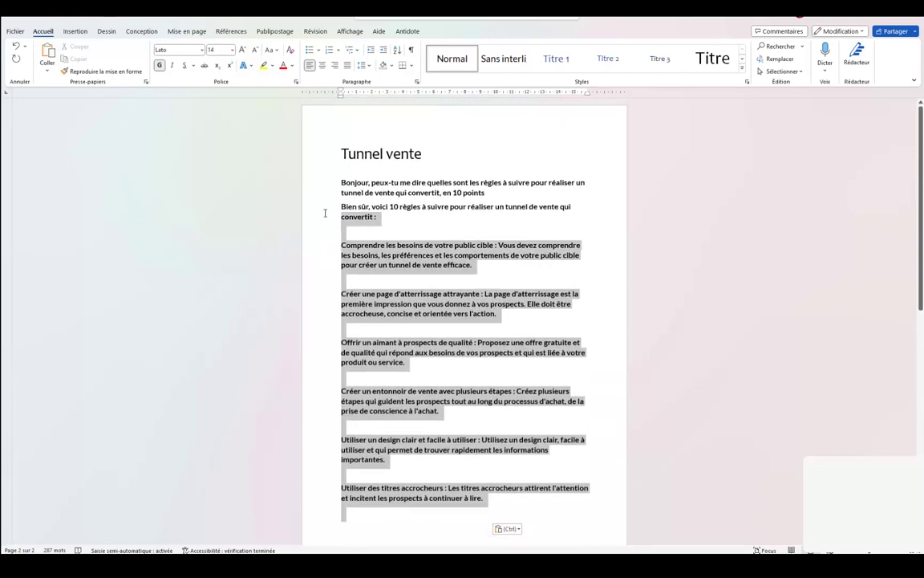
click(160, 65)
click(389, 228)
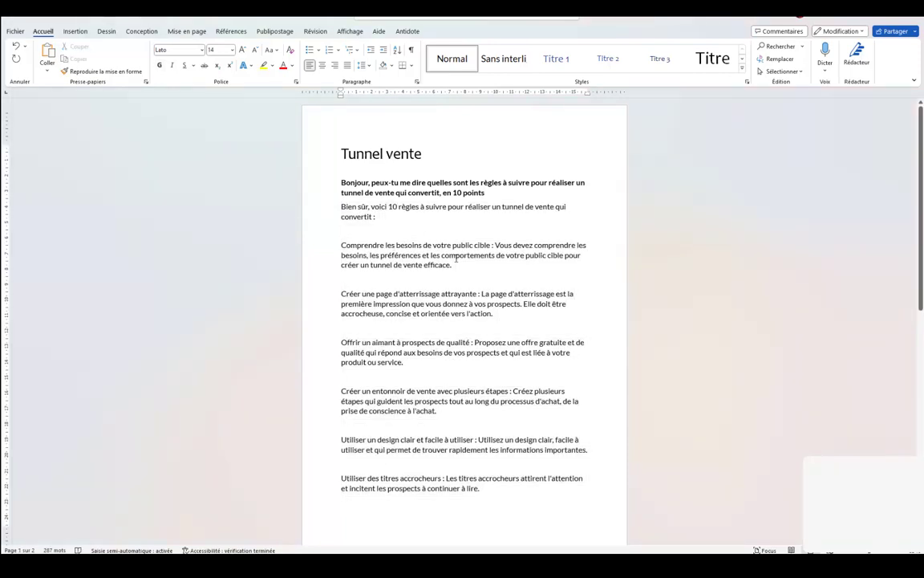
key(Delete)
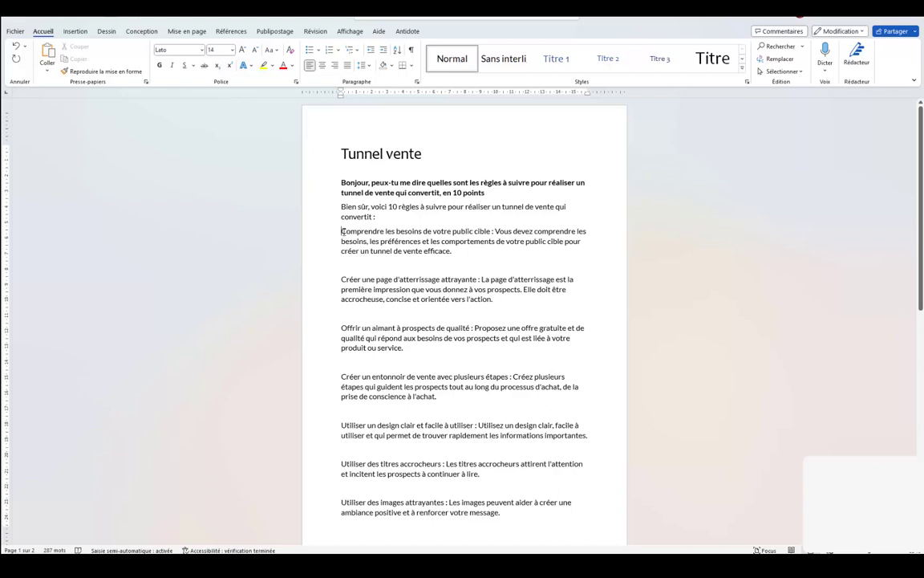
Format the ten rules as a bulleted list and add an empty line below it.
drag(341, 231, 460, 431)
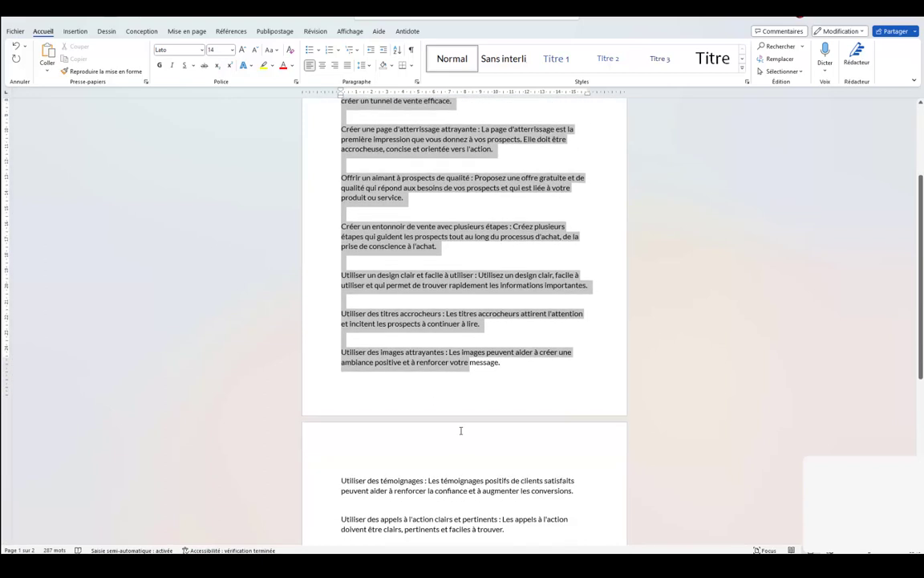
drag(461, 431, 589, 481)
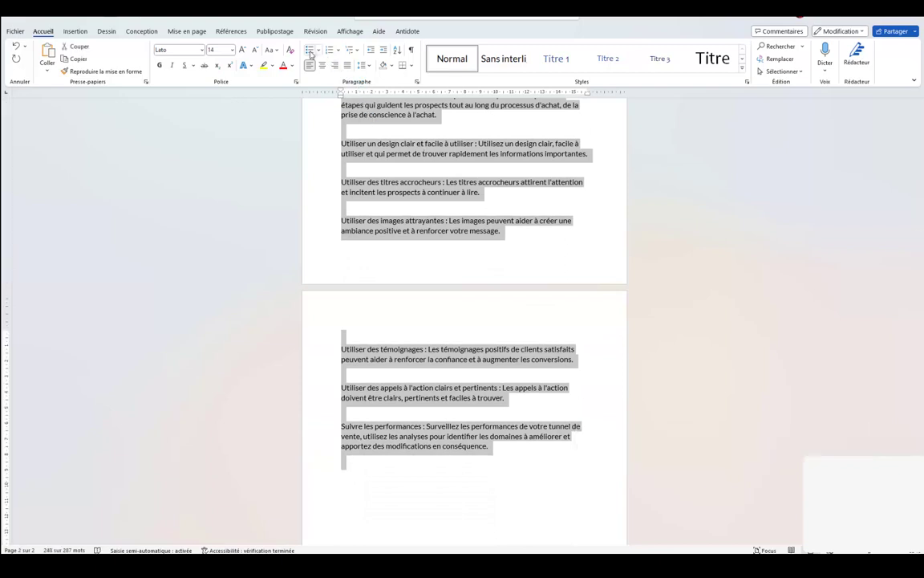
click(376, 283)
key(ctrl+a)
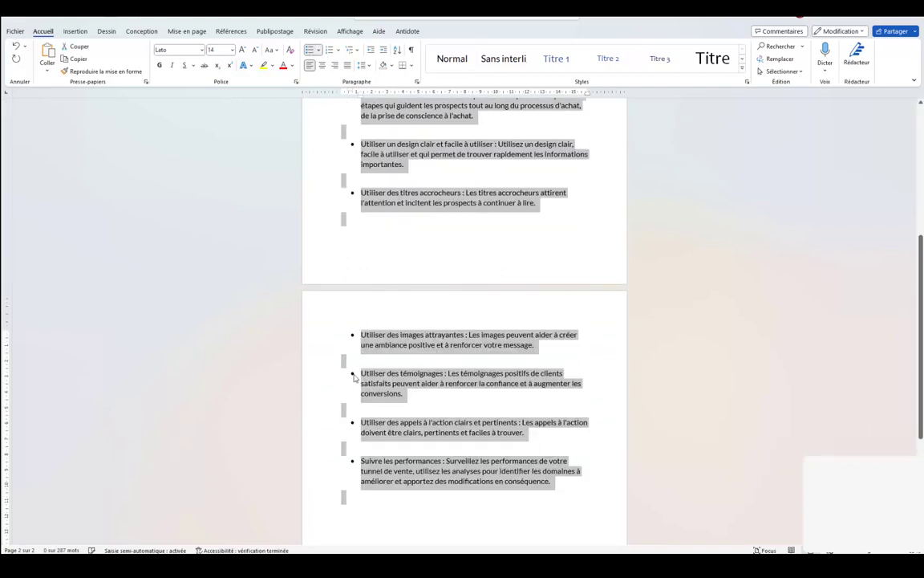
key(ctrl+shift+l)
click(351, 513)
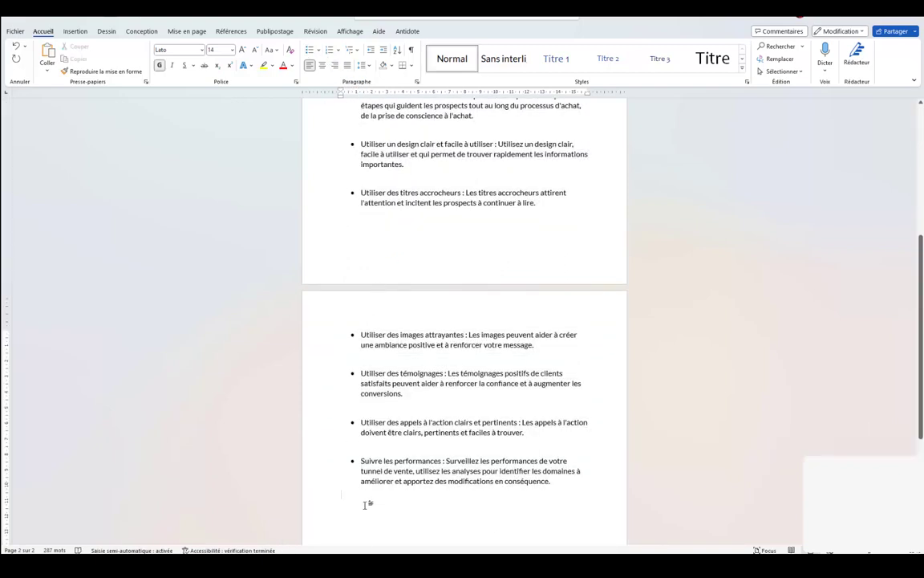
key(Return)
key(alt+Tab)
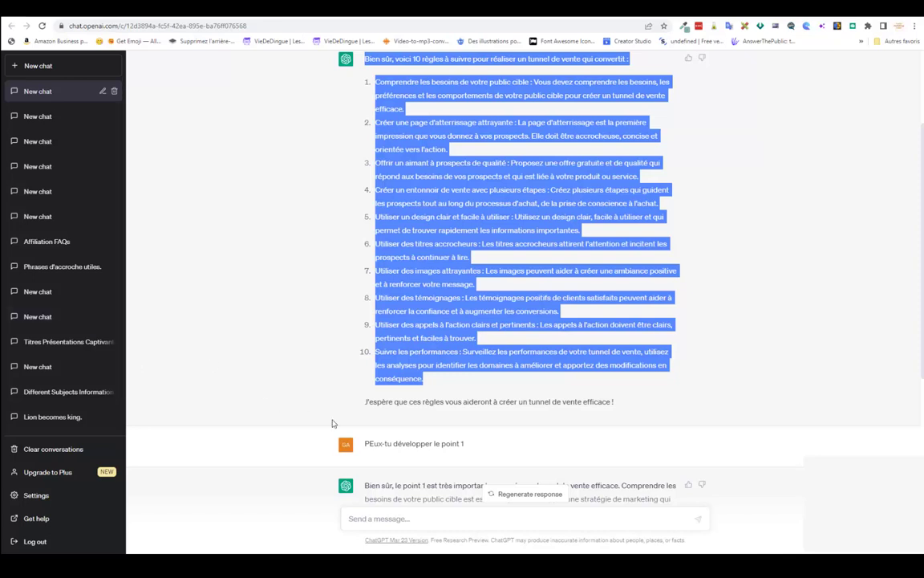
Paste the 'Peux-tu développer le point 1' question below the list, correcting 'PEux-tu' to 'Peux-tu'.
scroll(316, 456, down, 2)
drag(465, 347, 364, 347)
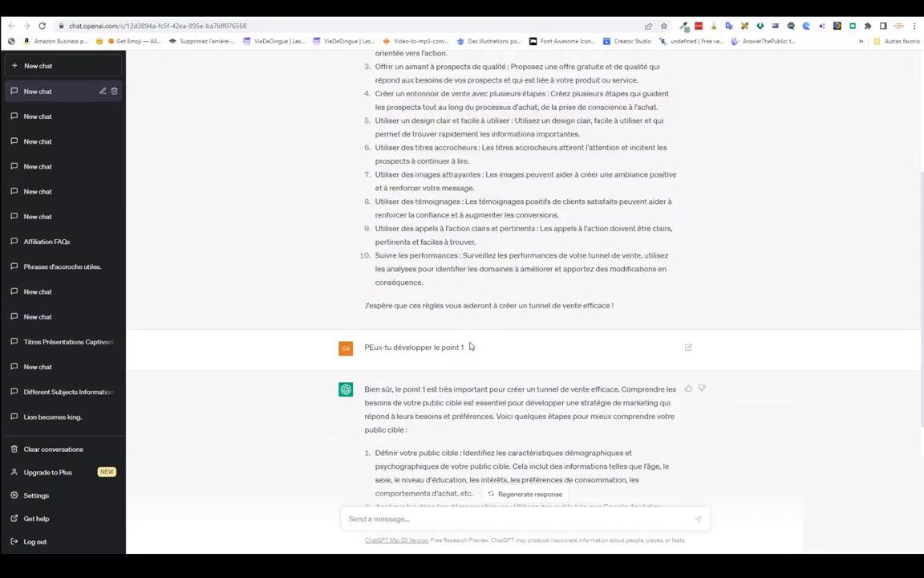
right_click(387, 343)
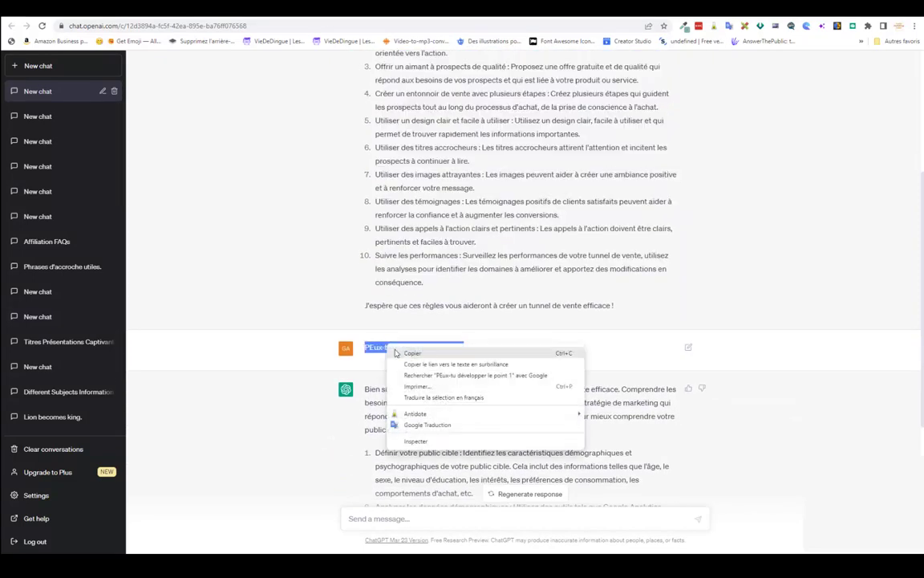
click(401, 354)
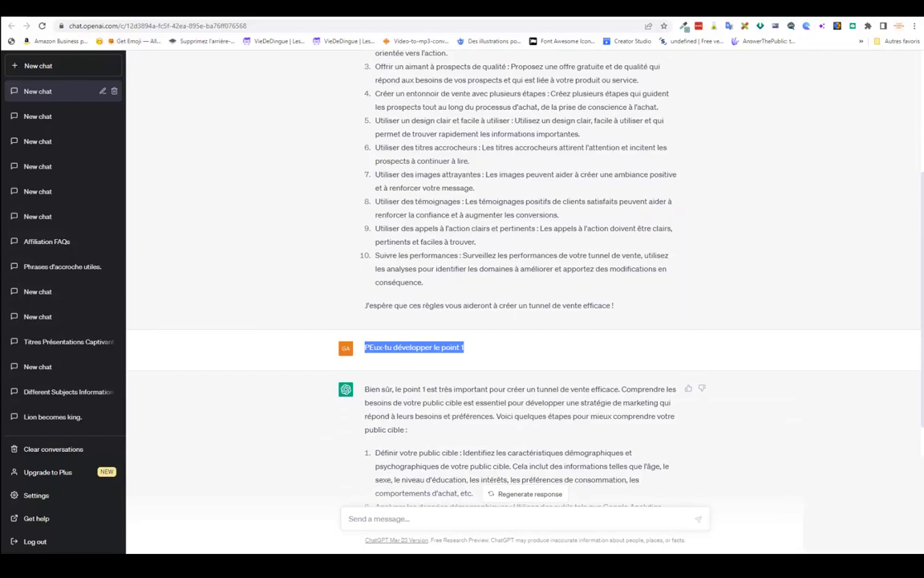
key(alt+Tab)
right_click(353, 511)
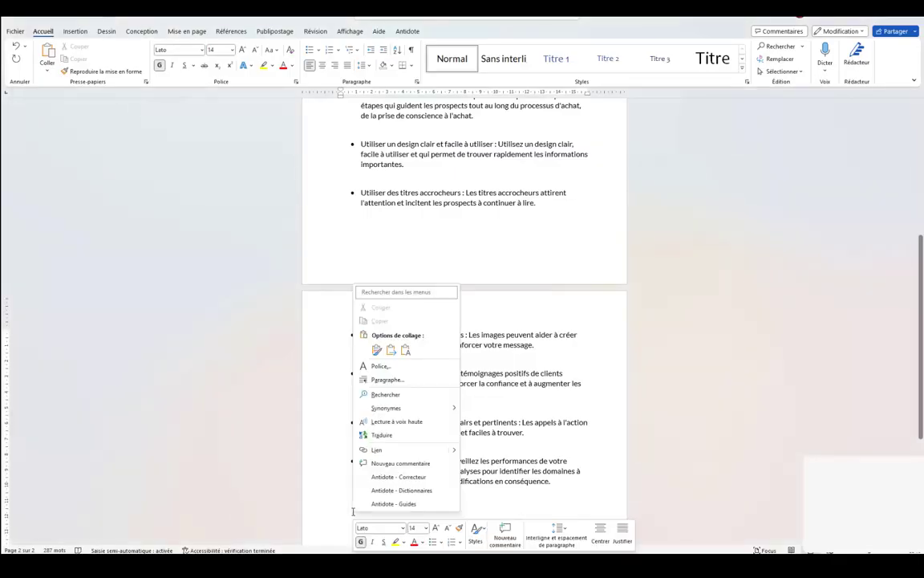
click(406, 350)
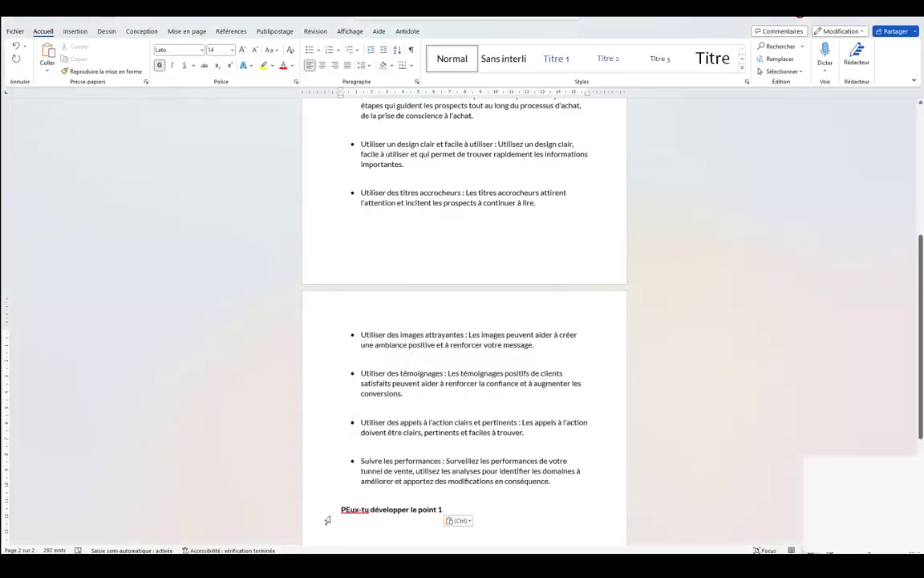
right_click(353, 510)
mouse_move(293, 326)
click(369, 326)
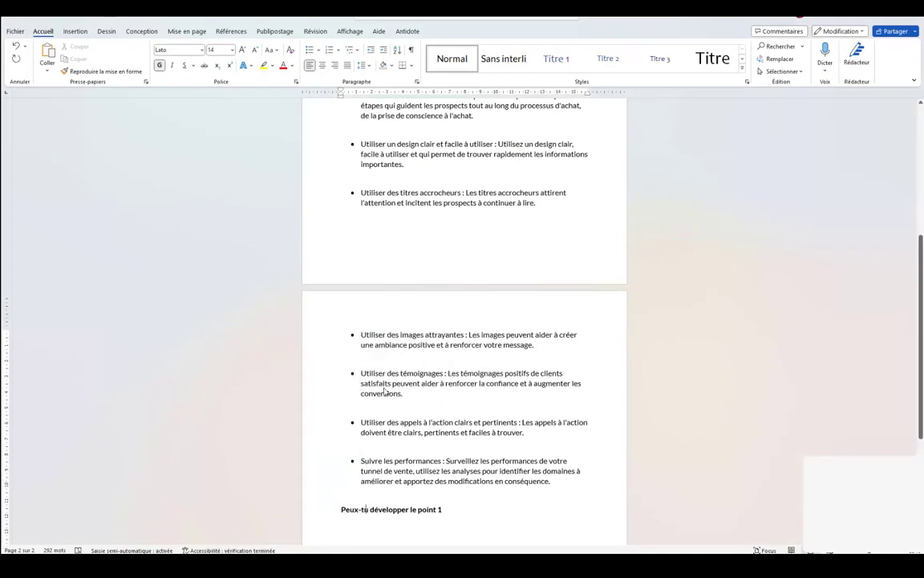
click(343, 520)
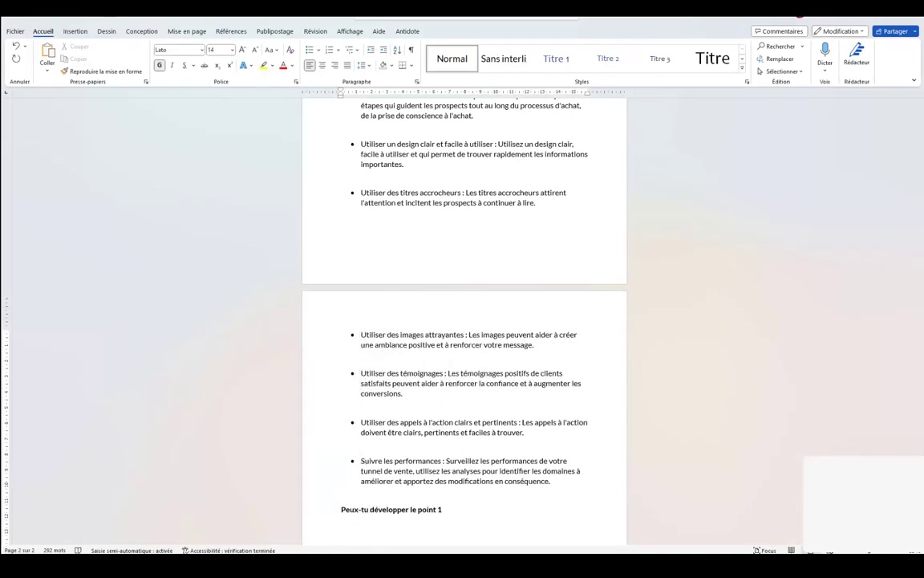
Copy ChatGPT's detailed point-1 answer and paste it under the question in Word.
key(alt+Tab)
drag(365, 387, 637, 440)
right_click(558, 319)
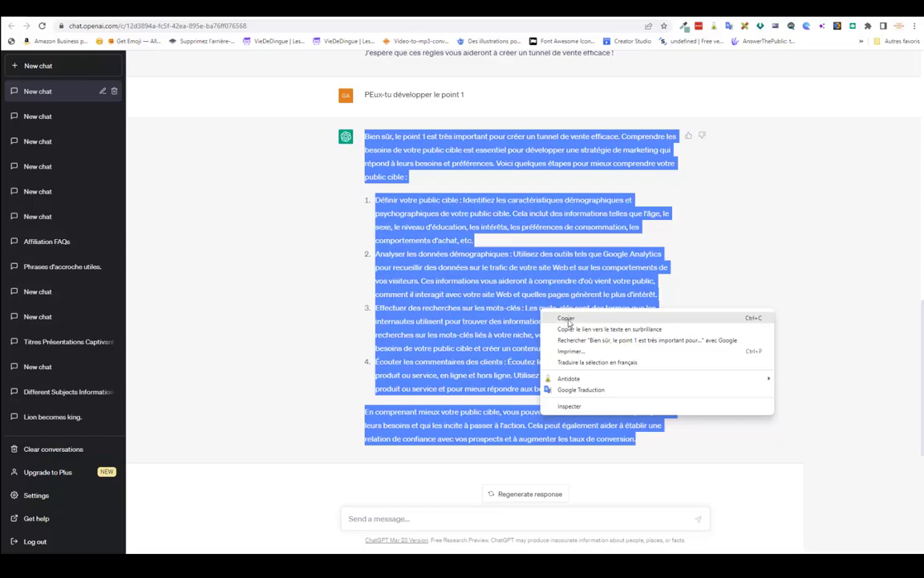
click(567, 318)
key(alt+Tab)
right_click(362, 518)
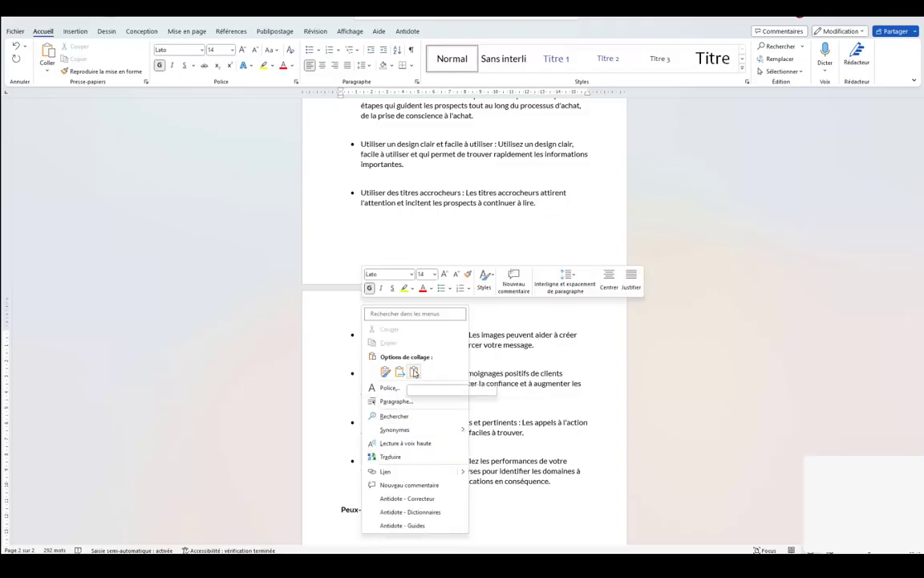
click(414, 372)
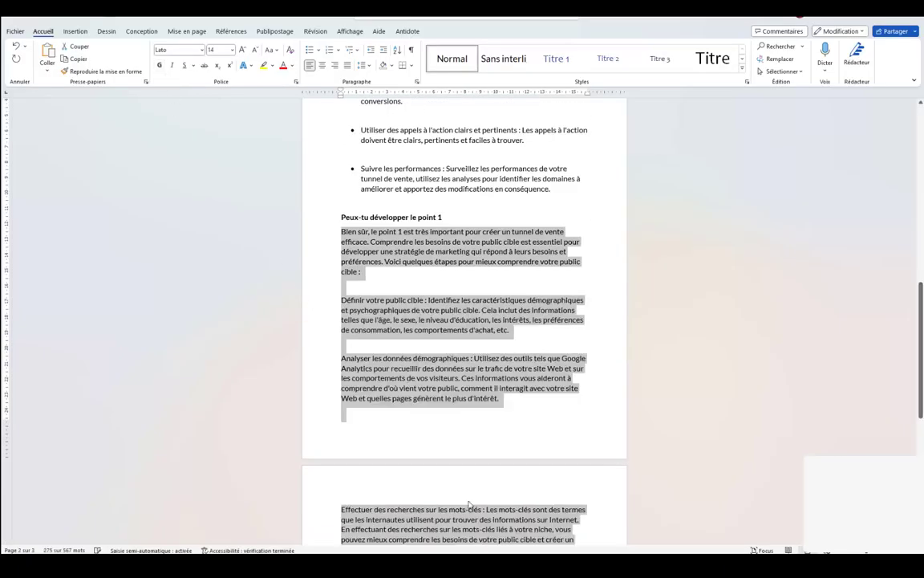
scroll(470, 503, down, 2)
scroll(423, 440, down, 4)
scroll(349, 398, down, 1)
click(351, 399)
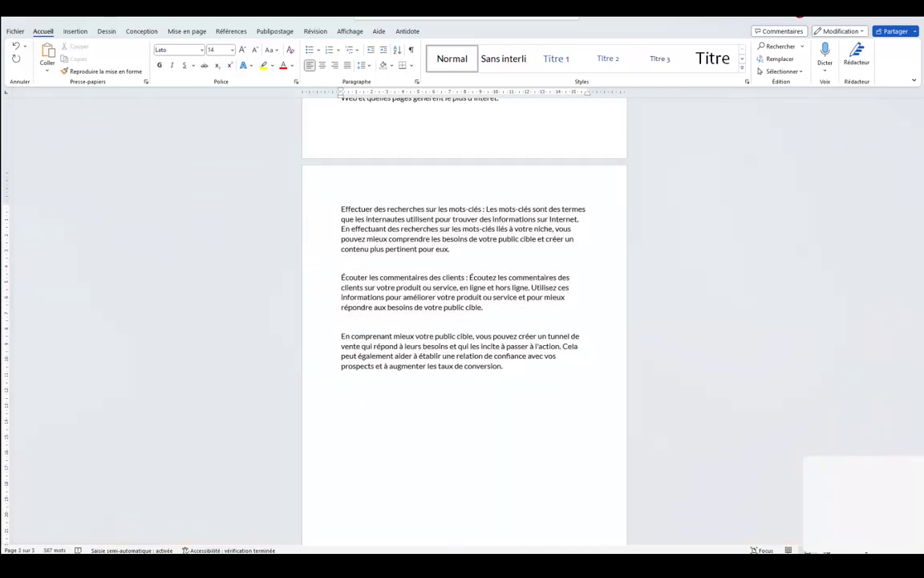
key(alt+Tab)
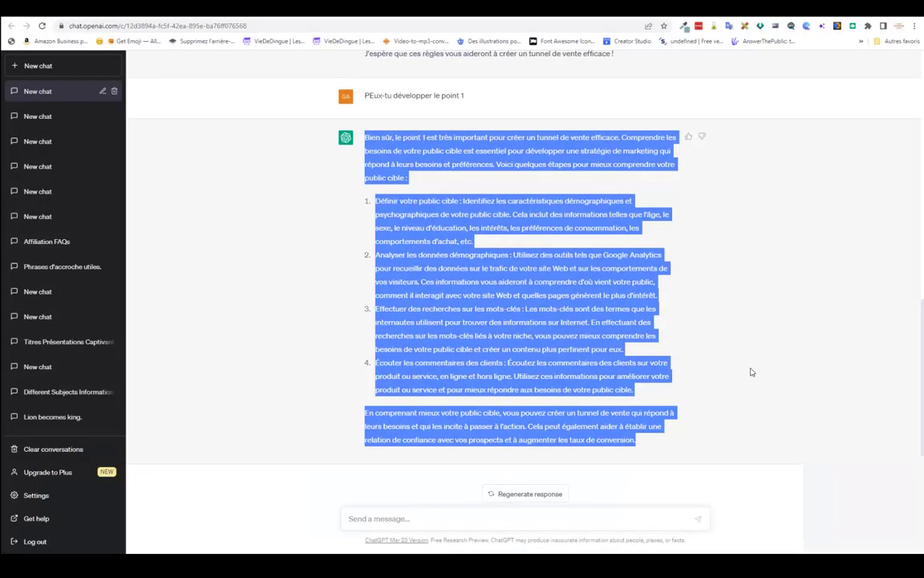
Review the point-1 reply, then send ChatGPT 'peux-tu développer le point 2'.
scroll(752, 371, up, 3)
scroll(752, 371, up, 2)
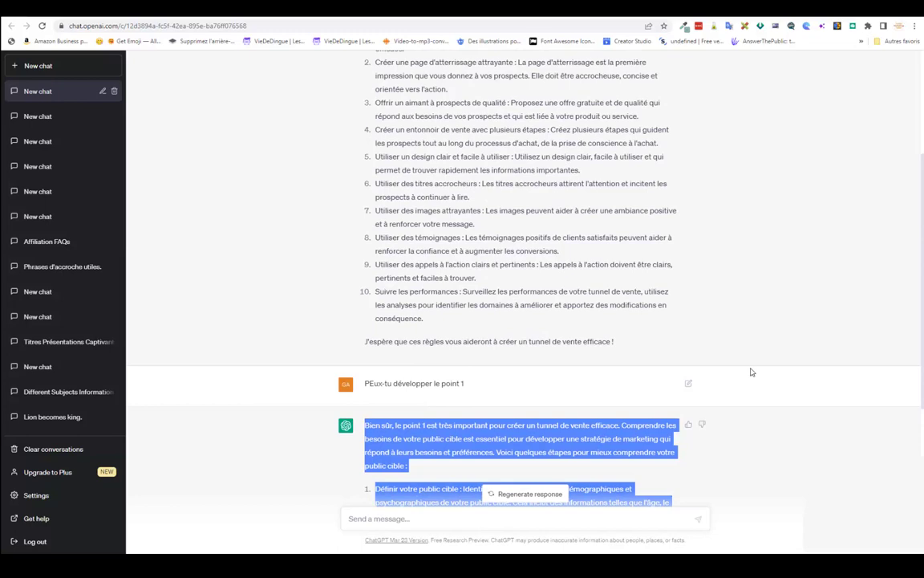
scroll(752, 372, down, 3)
scroll(752, 371, down, 2)
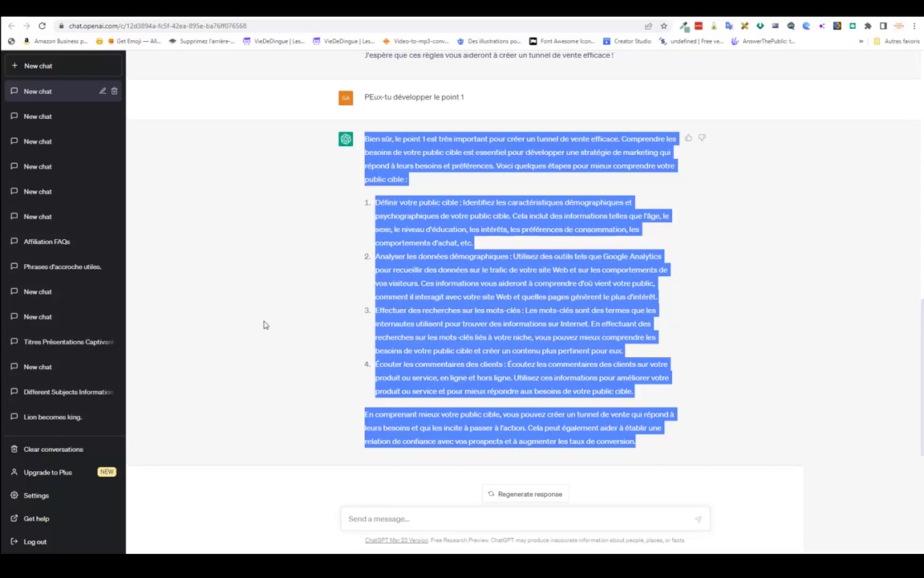
scroll(264, 324, up, 4)
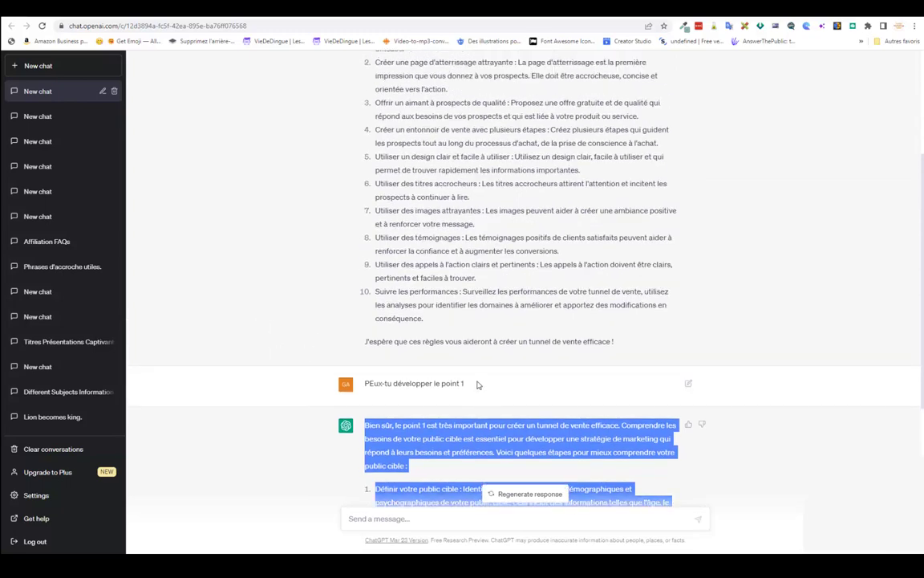
scroll(351, 358, down, 4)
click(398, 520)
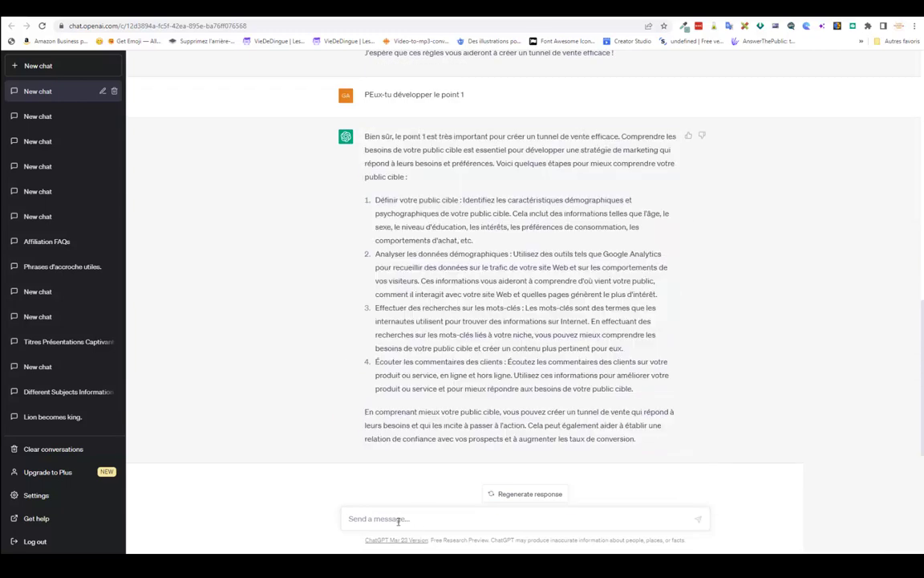
text(peux-tu développer le point 2)
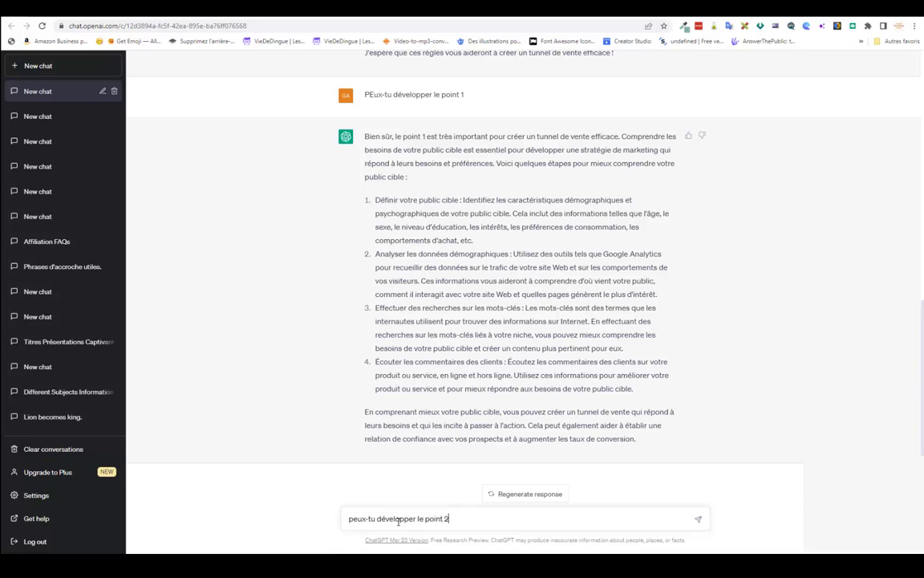
key(Return)
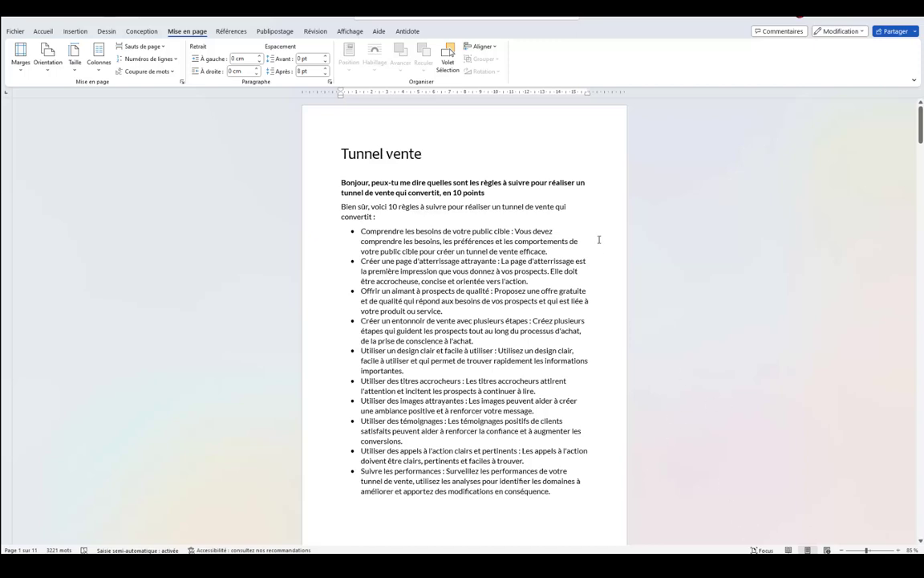
scroll(560, 257, down, 3)
scroll(553, 260, down, 5)
scroll(548, 263, down, 5)
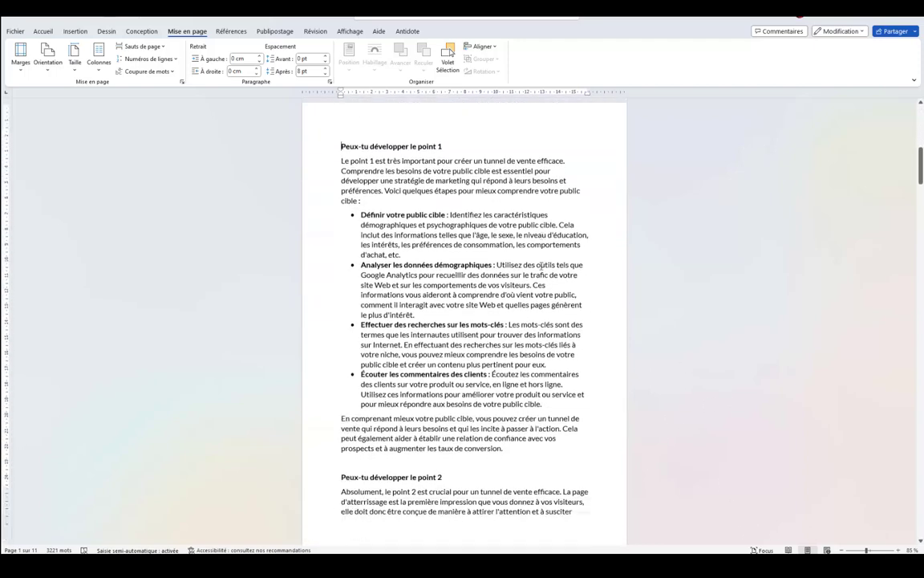
scroll(541, 266, down, 5)
scroll(538, 265, down, 1)
scroll(531, 266, down, 1)
scroll(531, 266, down, 5)
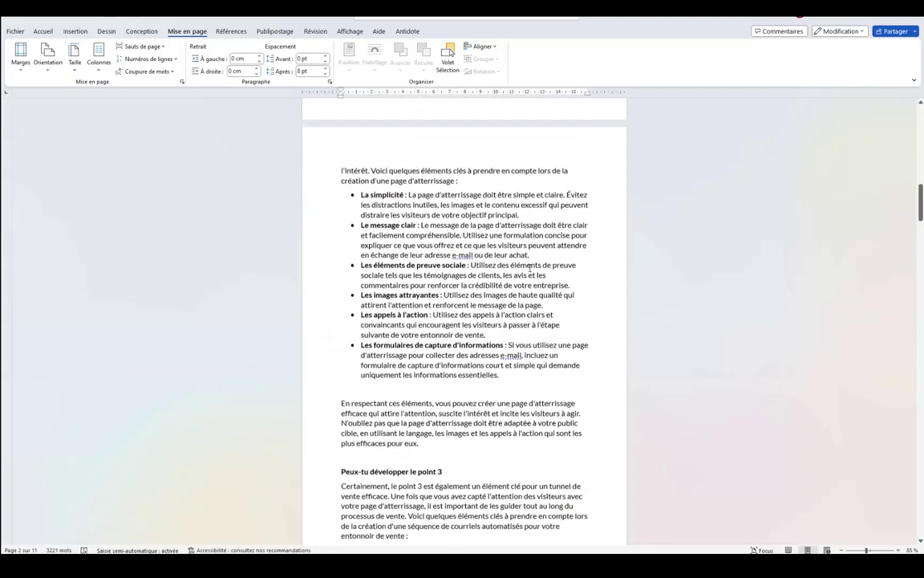
scroll(530, 267, down, 3)
scroll(529, 267, down, 3)
scroll(529, 268, down, 5)
scroll(528, 268, down, 4)
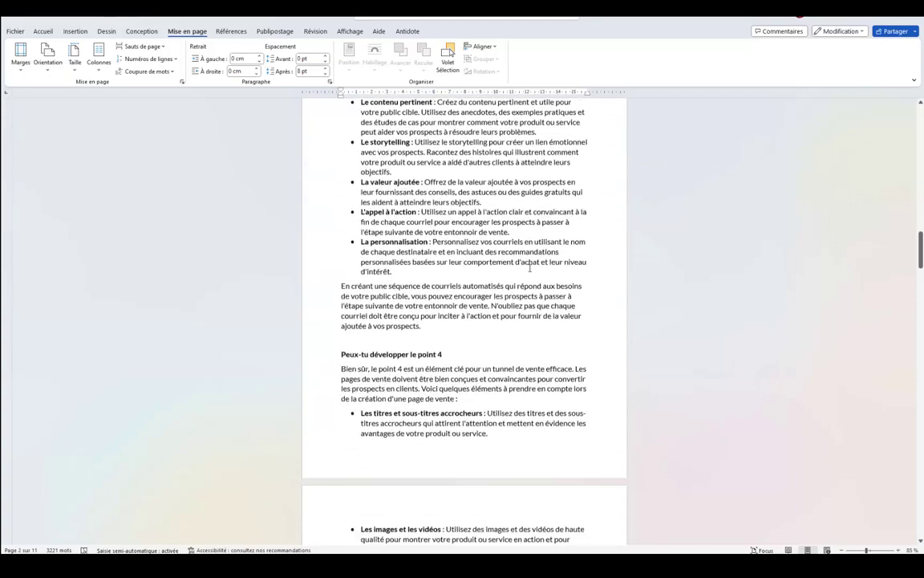
scroll(527, 269, down, 5)
scroll(525, 273, down, 5)
scroll(518, 282, down, 7)
scroll(518, 284, down, 5)
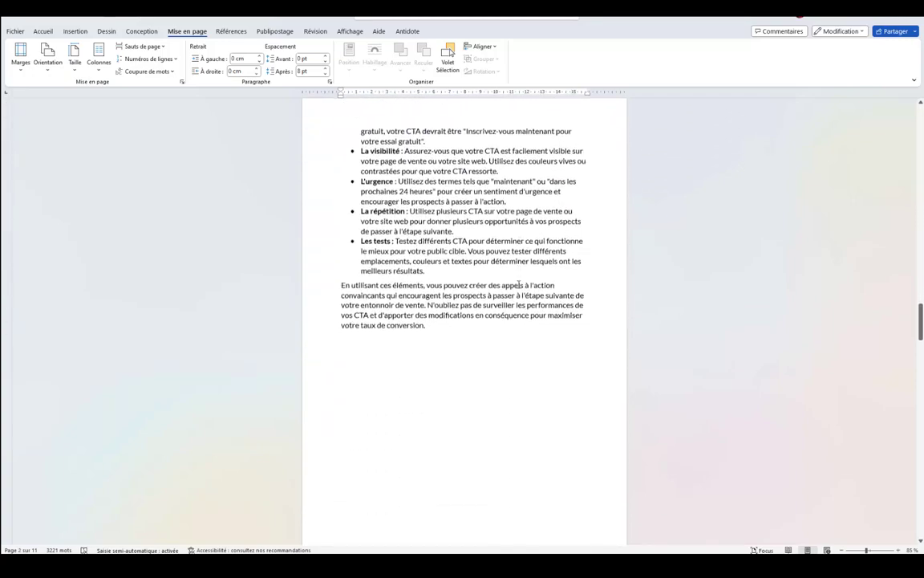
scroll(518, 284, down, 5)
scroll(517, 284, down, 5)
scroll(517, 284, down, 6)
scroll(518, 284, down, 4)
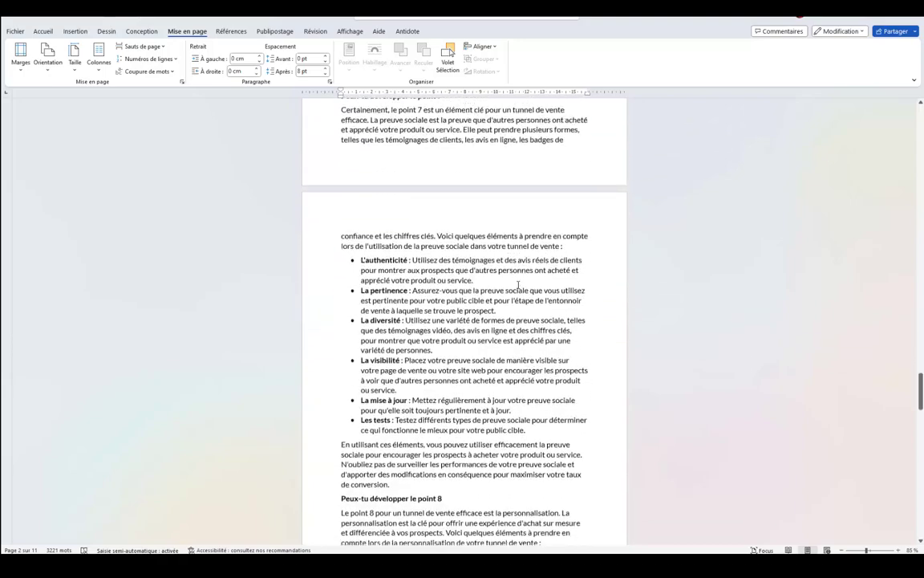
scroll(517, 284, down, 2)
scroll(518, 284, down, 6)
scroll(517, 285, down, 5)
scroll(515, 289, down, 3)
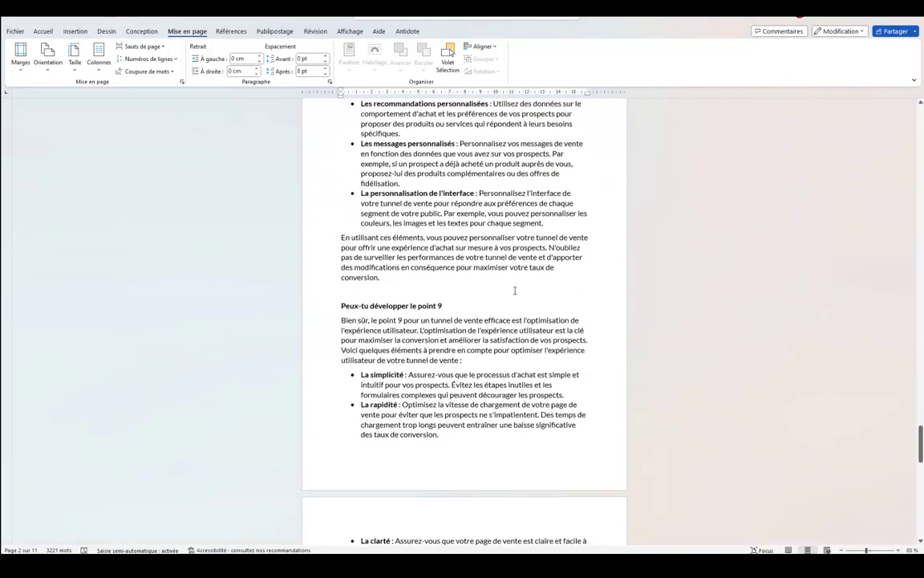
scroll(514, 292, up, 1)
scroll(514, 293, down, 5)
scroll(514, 293, down, 5)
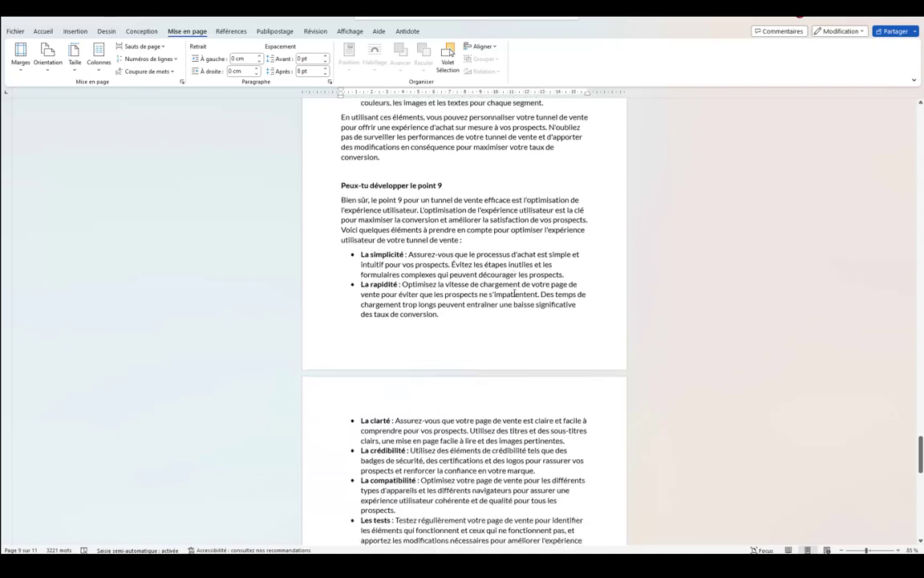
scroll(513, 293, down, 4)
scroll(514, 292, down, 6)
scroll(515, 293, down, 2)
scroll(514, 292, down, 3)
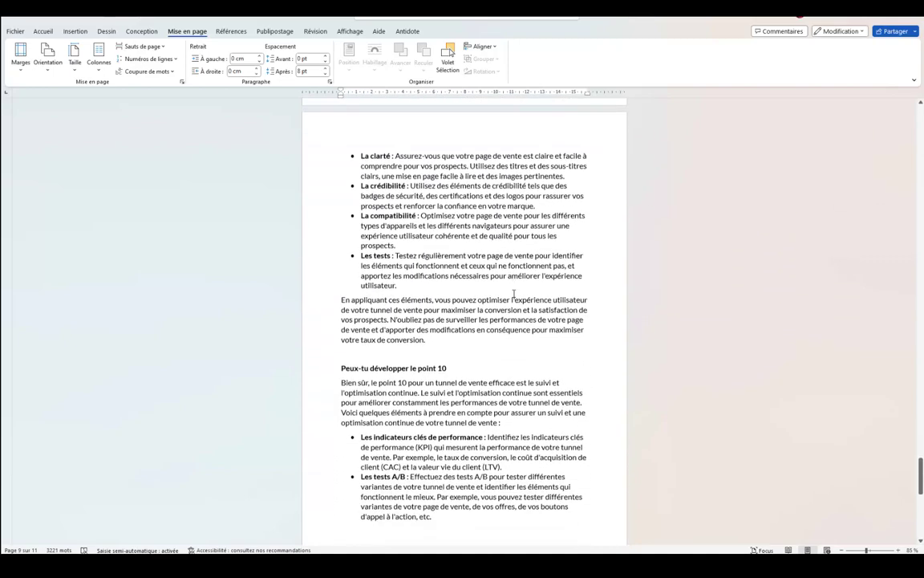
scroll(514, 293, down, 1)
scroll(514, 294, down, 3)
scroll(514, 292, down, 5)
scroll(514, 293, down, 1)
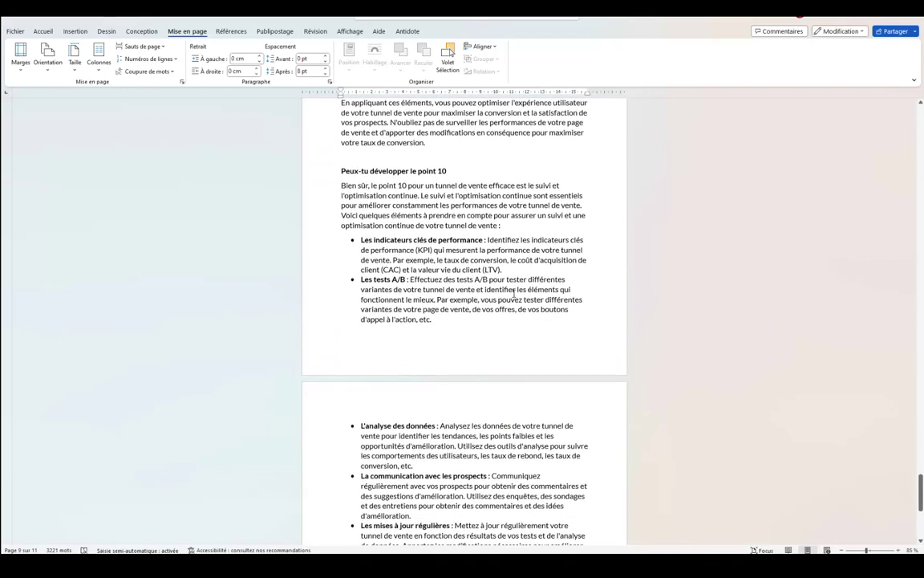
scroll(498, 345, down, 6)
scroll(475, 410, down, 4)
scroll(530, 423, up, 3)
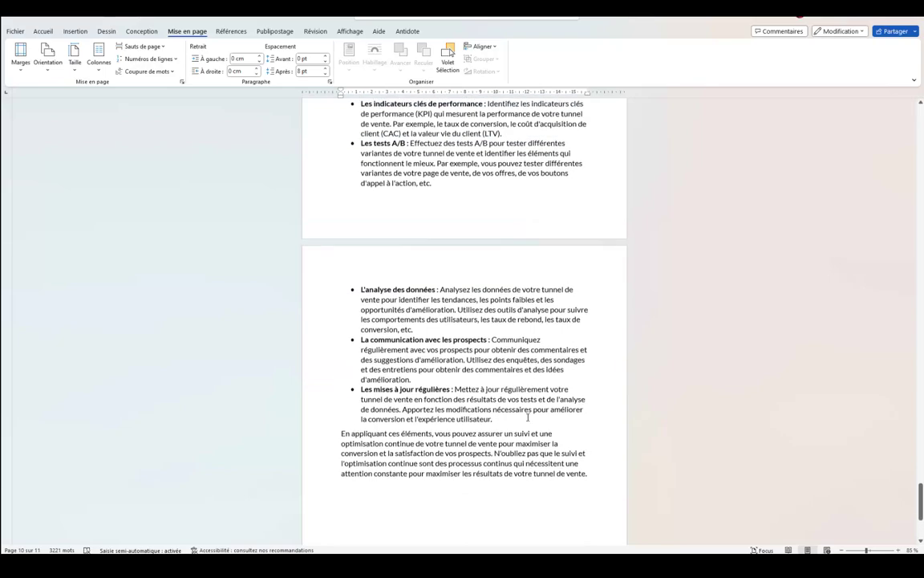
scroll(514, 378, up, 6)
scroll(475, 310, up, 12)
scroll(479, 291, up, 3)
scroll(479, 293, up, 7)
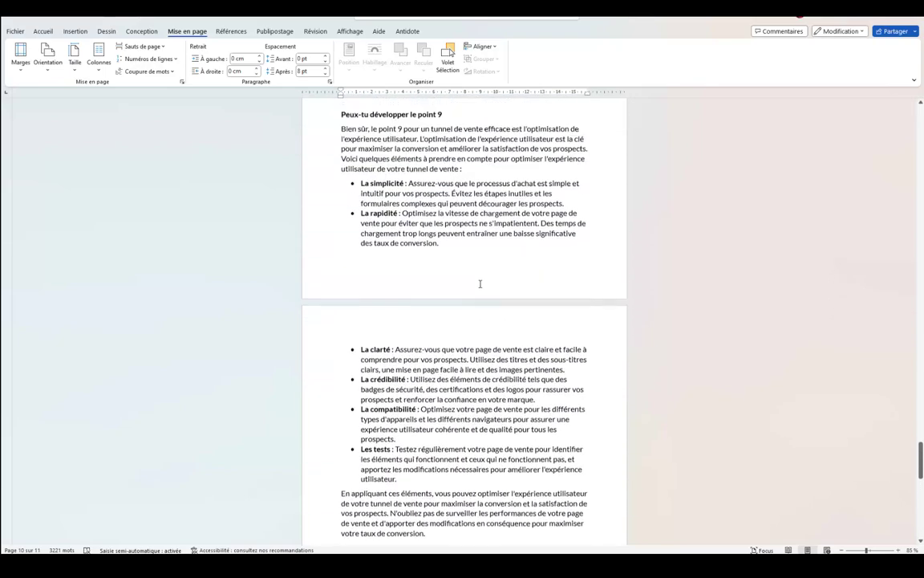
scroll(481, 285, up, 16)
scroll(481, 284, up, 17)
scroll(480, 282, up, 11)
scroll(480, 283, up, 10)
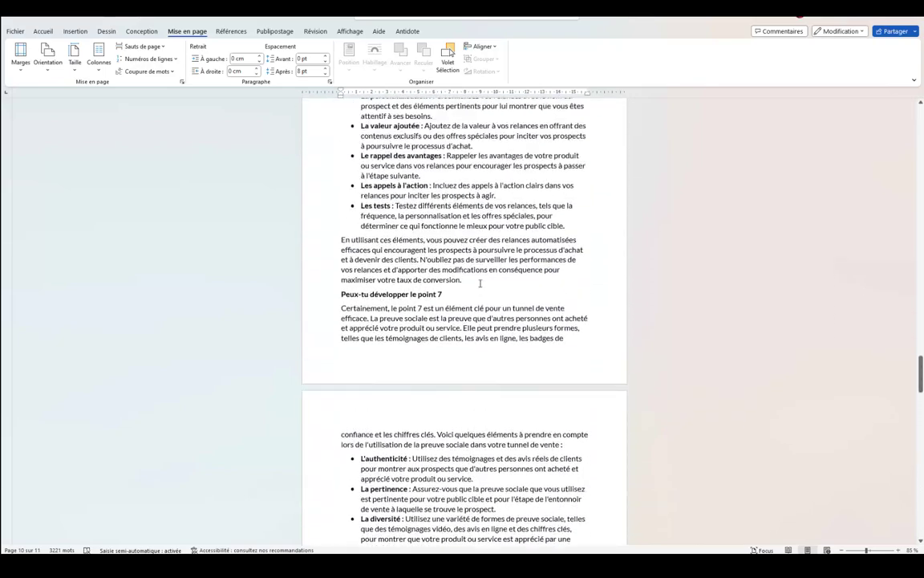
scroll(485, 289, up, 7)
scroll(490, 295, up, 3)
scroll(494, 300, up, 3)
scroll(493, 300, up, 8)
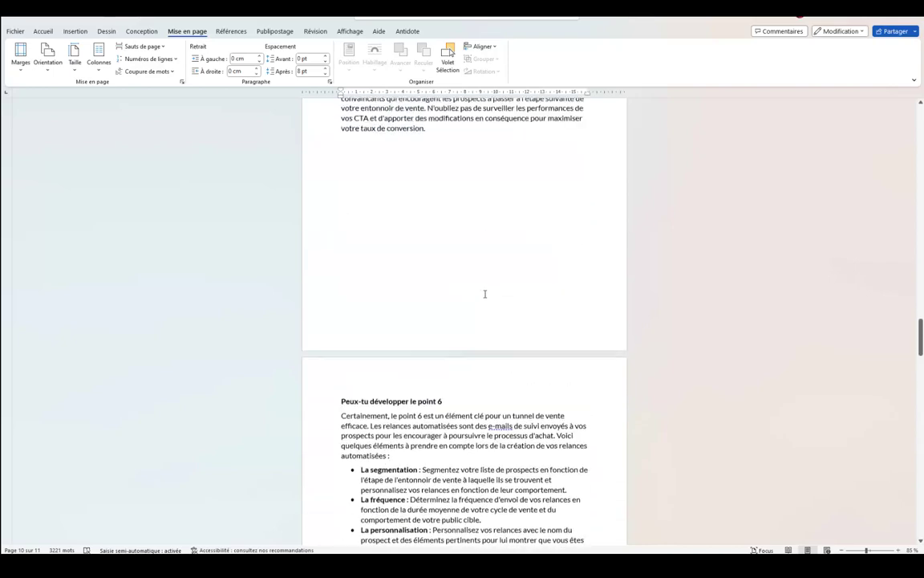
scroll(500, 301, up, 20)
scroll(504, 301, up, 7)
scroll(510, 302, up, 9)
scroll(513, 302, up, 6)
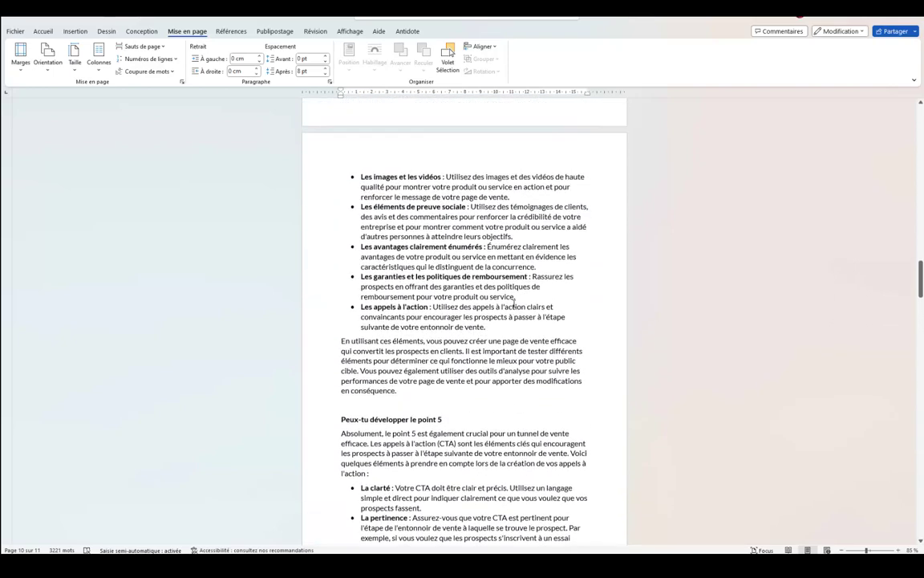
scroll(516, 303, up, 2)
scroll(522, 305, up, 12)
scroll(527, 306, up, 7)
scroll(527, 306, up, 8)
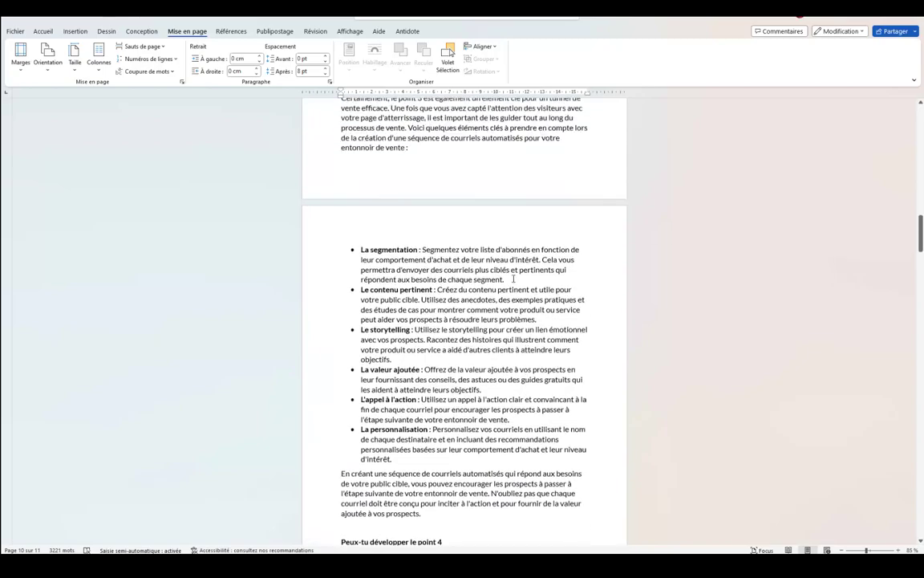
scroll(531, 297, up, 10)
scroll(536, 286, up, 9)
scroll(542, 275, up, 11)
scroll(547, 266, up, 10)
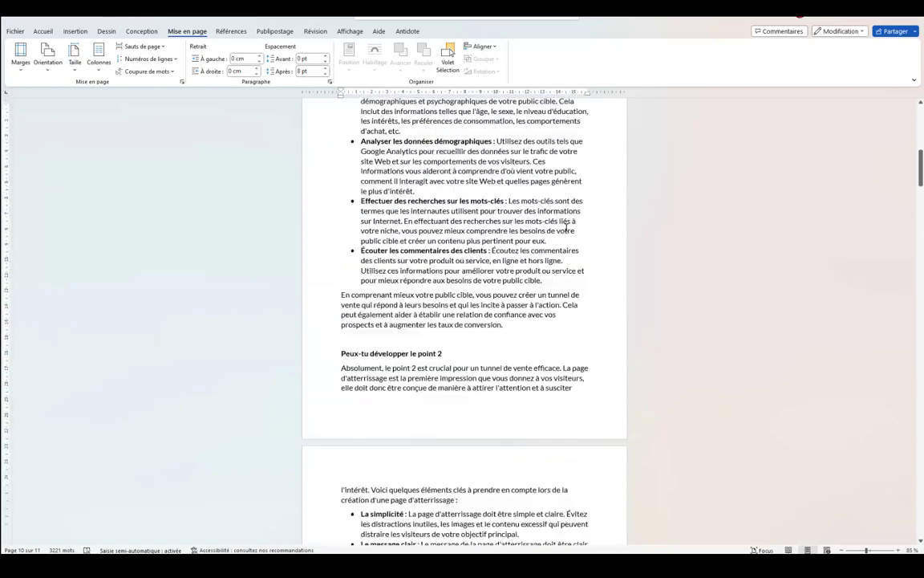
scroll(553, 257, up, 20)
scroll(560, 249, up, 9)
scroll(567, 240, up, 5)
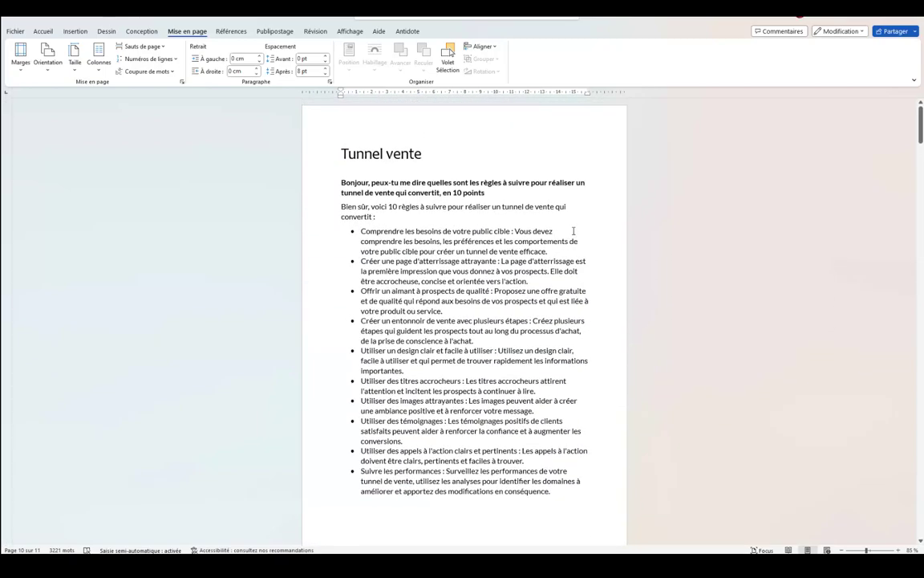
scroll(554, 212, down, 2)
scroll(522, 184, down, 8)
scroll(482, 160, down, 4)
click(564, 200)
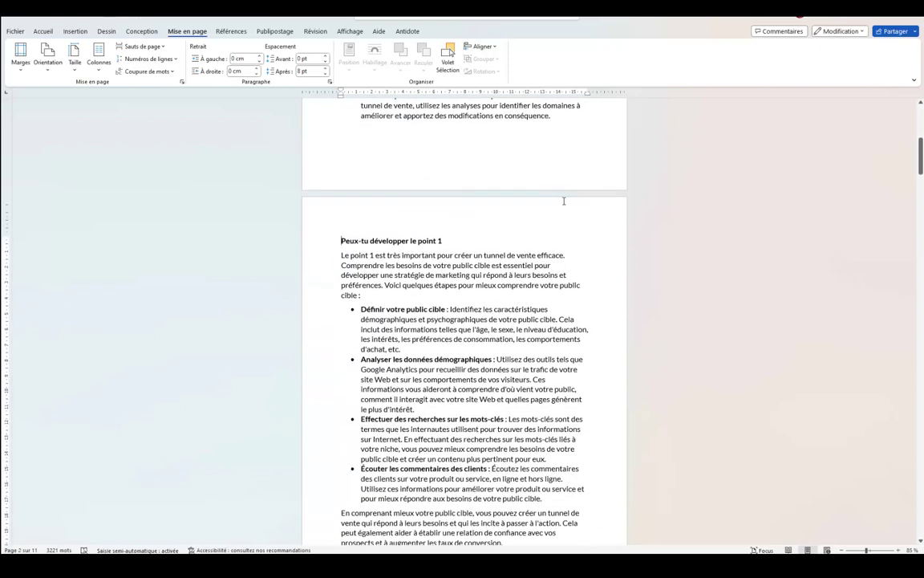
scroll(551, 200, down, 3)
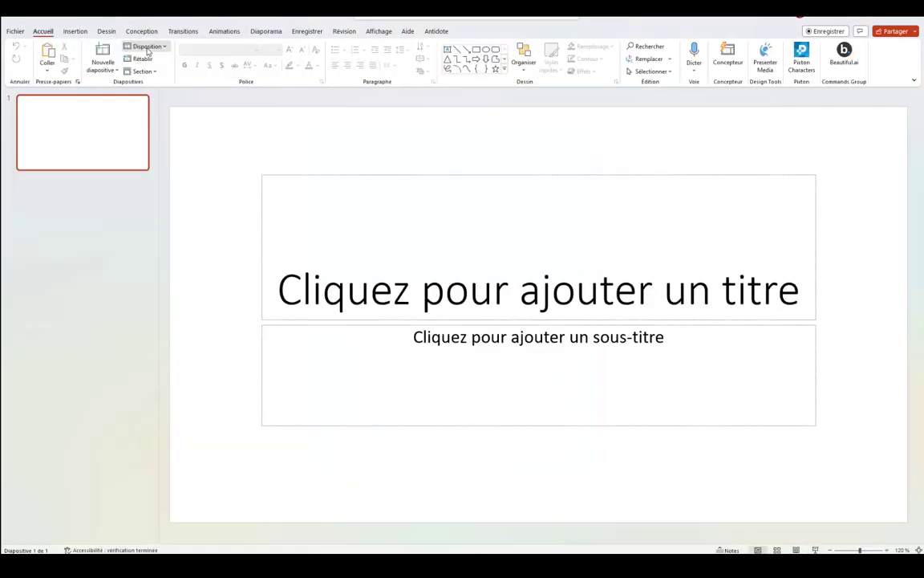
Change the first slide's layout to Vide (blank), then bring the Word notes back.
click(147, 45)
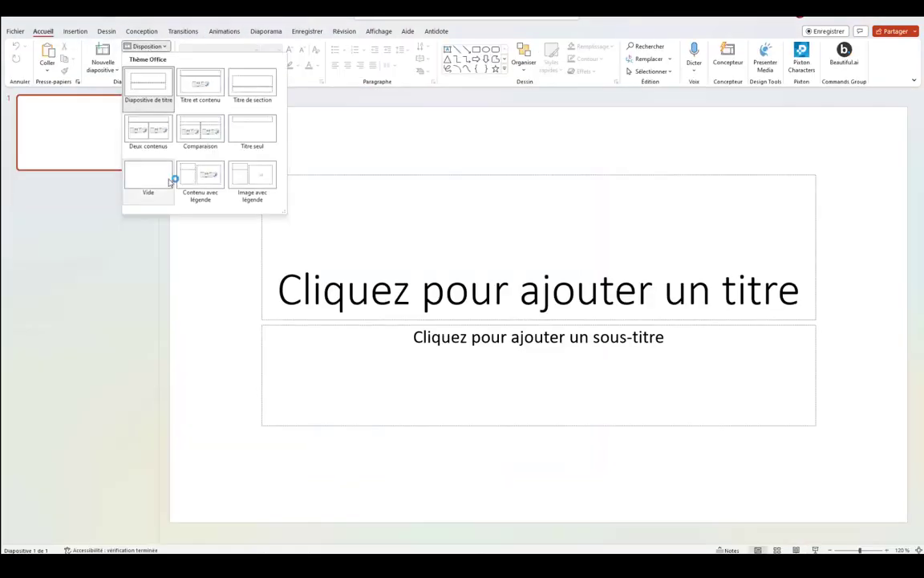
click(159, 174)
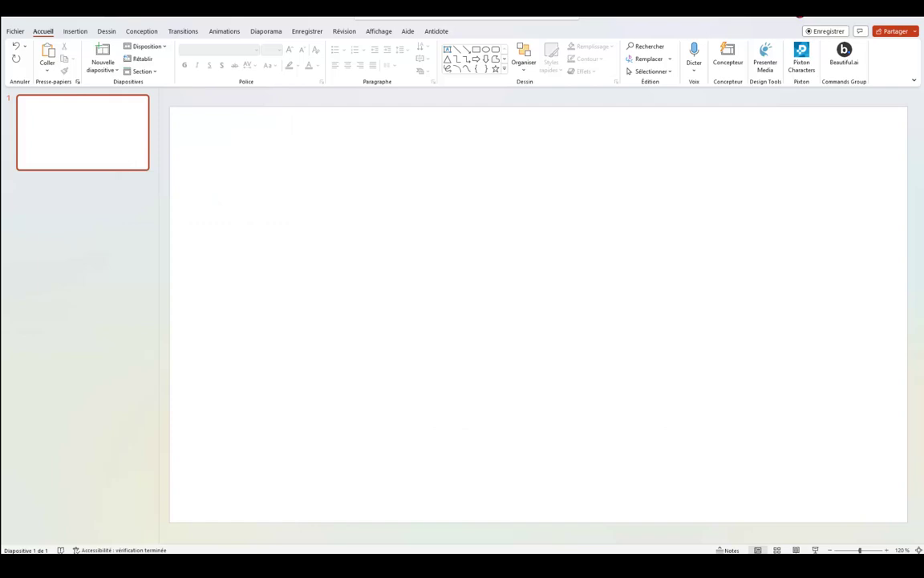
mouse_move(329, 566)
click(384, 529)
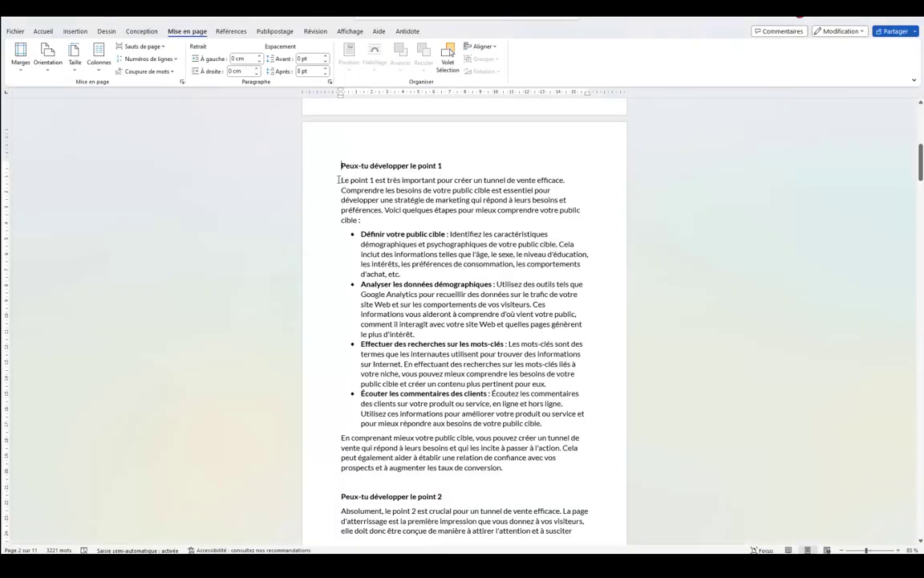
Copy the 'Tunnel vente' title line from the top of the Word document.
drag(341, 164, 405, 166)
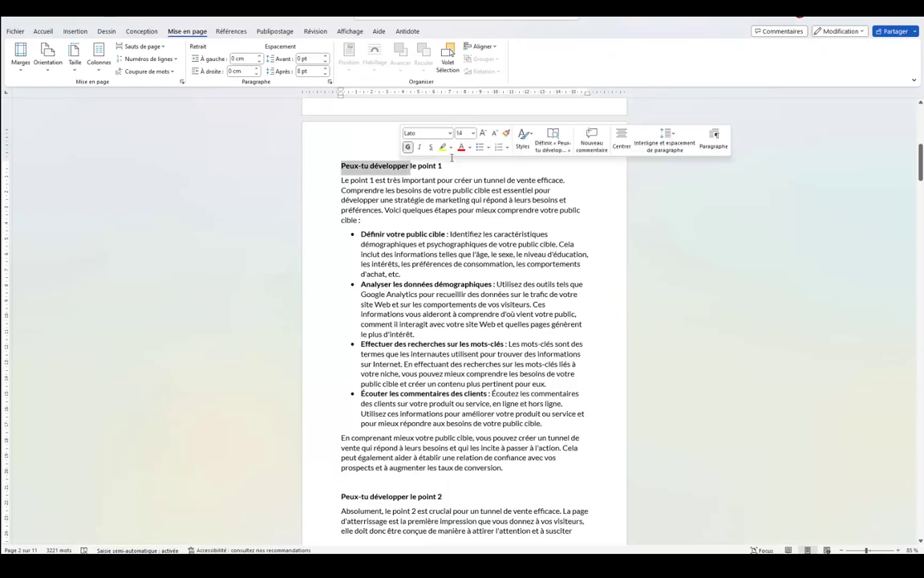
click(386, 221)
scroll(382, 229, up, 1)
scroll(382, 228, up, 8)
scroll(380, 213, up, 3)
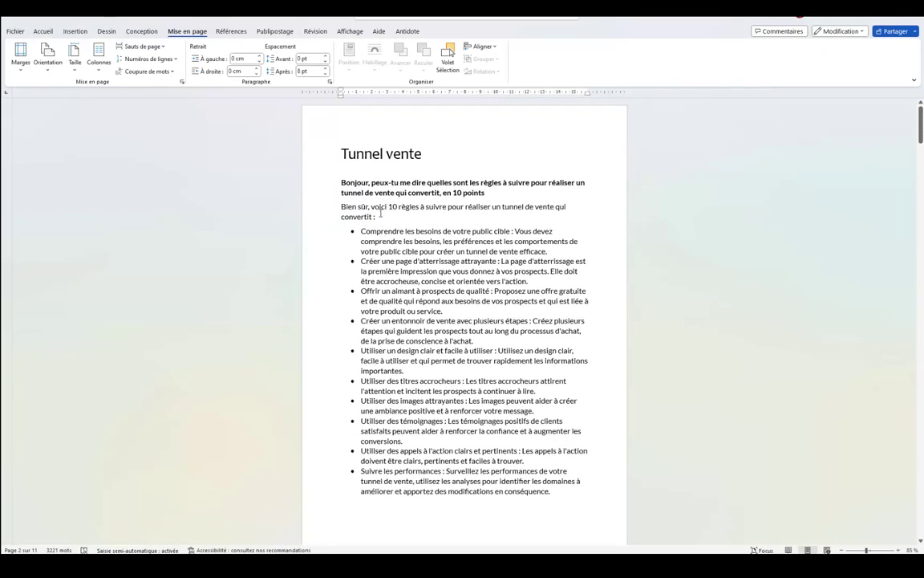
triple_click(367, 153)
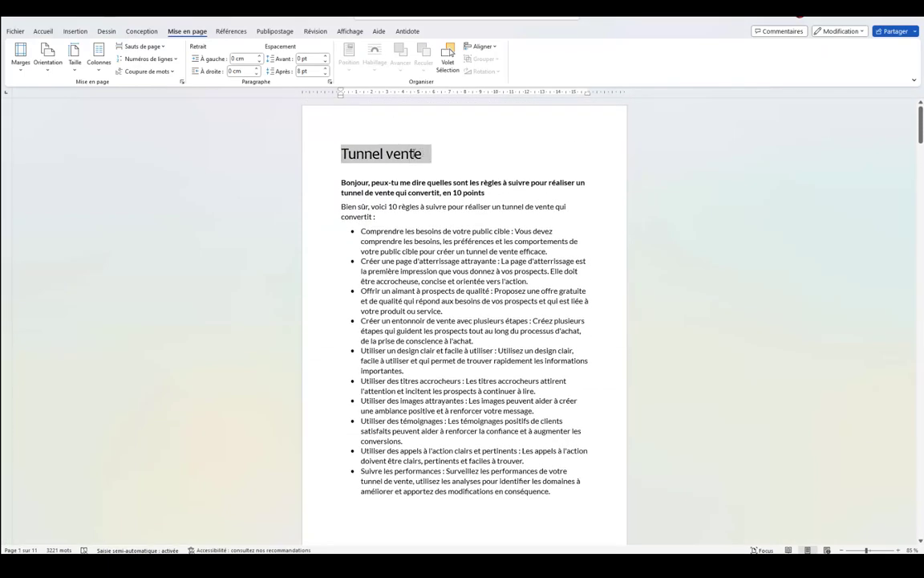
right_click(398, 157)
click(422, 207)
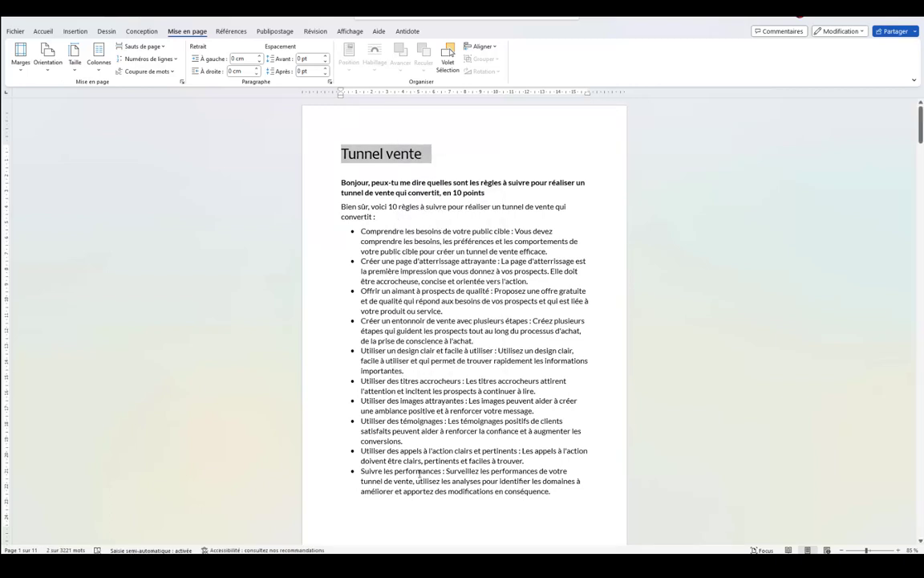
Add a text box near the top of the blank slide and paste the title text.
click(317, 474)
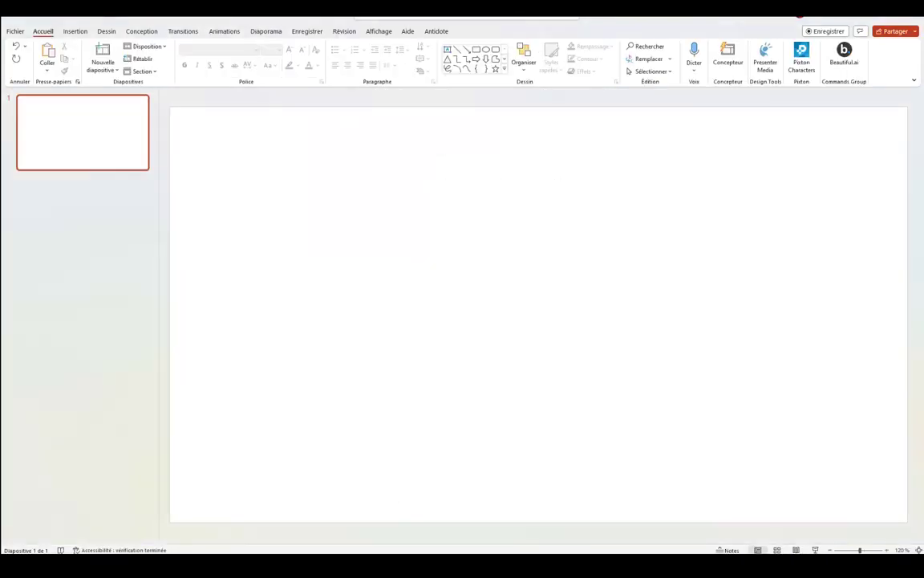
click(64, 33)
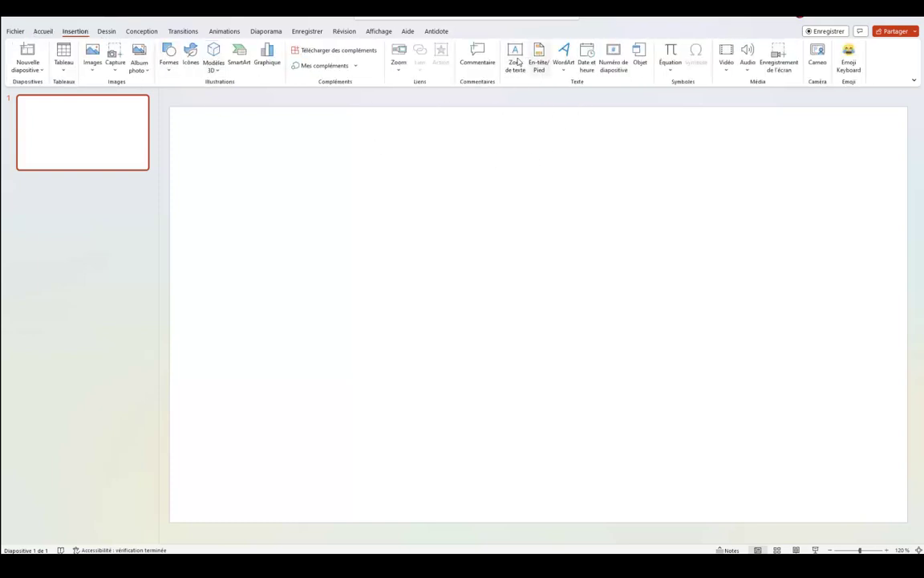
click(516, 57)
click(338, 135)
key(ctrl+v)
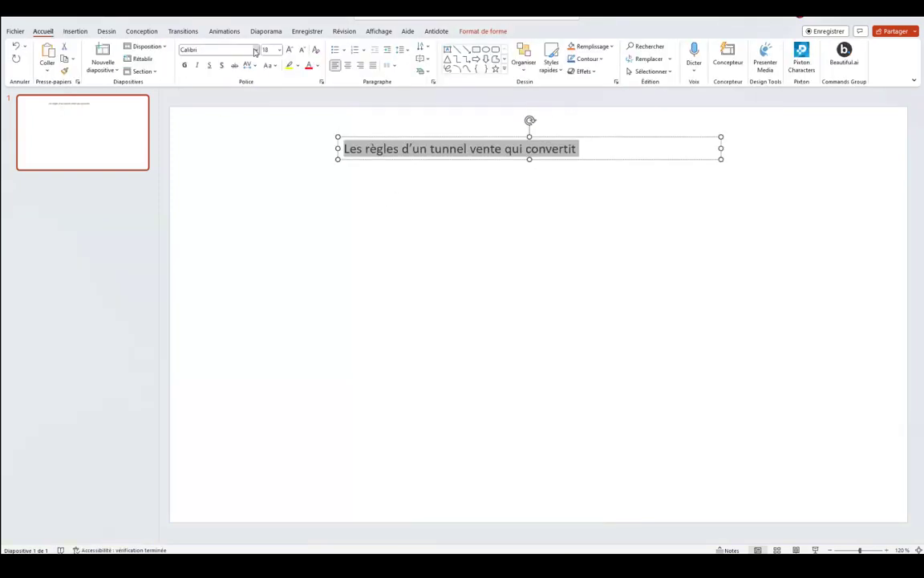
Make the title bold, shadowed, red 54-pt Aldhabi on one line, then request Concepteur ideas.
click(257, 50)
click(201, 177)
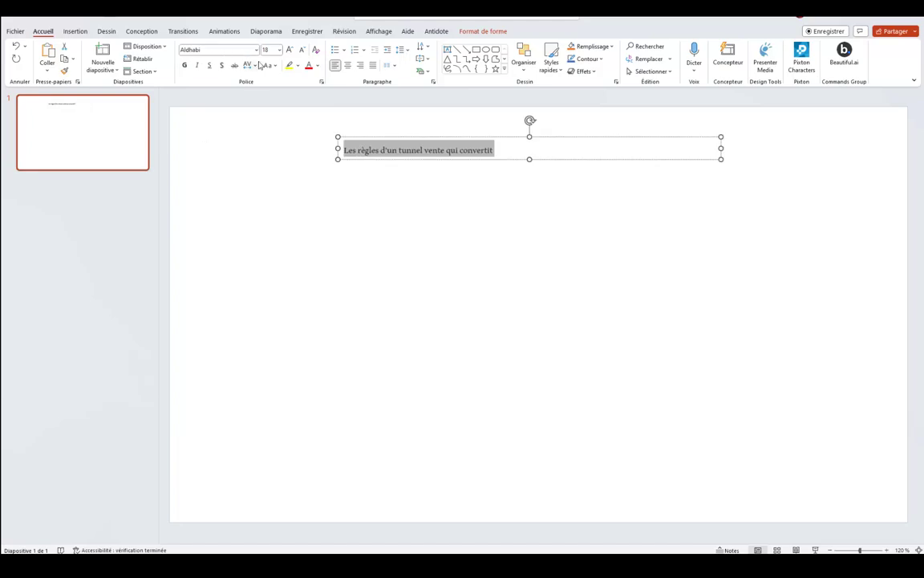
click(280, 49)
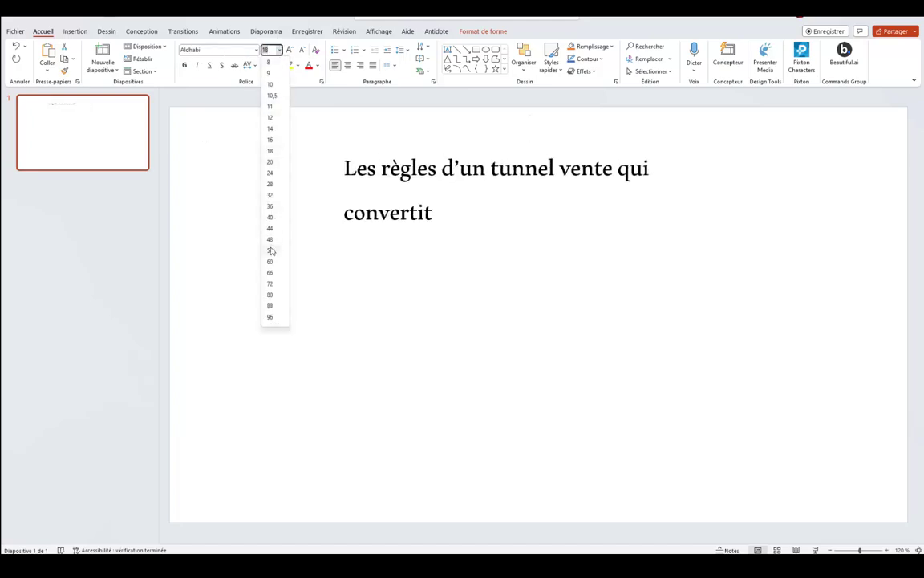
click(270, 250)
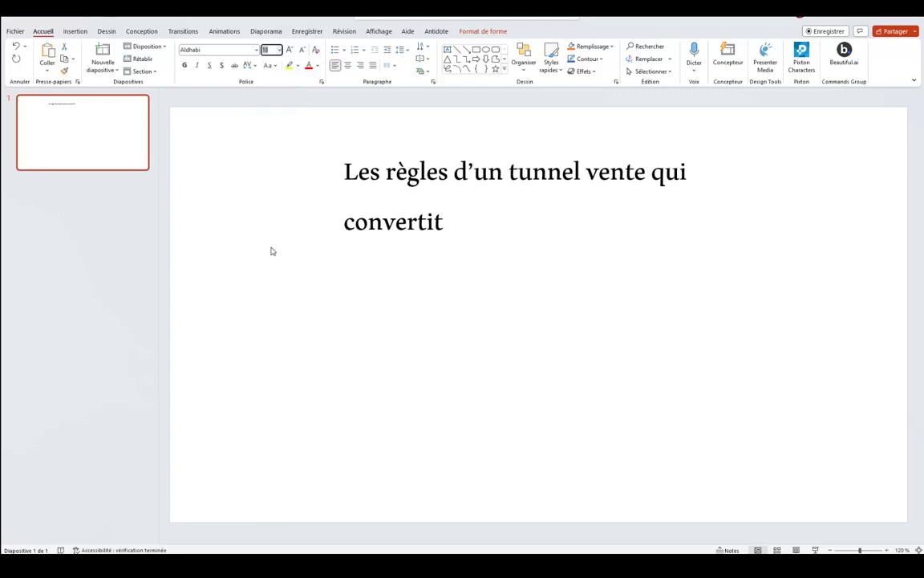
click(185, 65)
click(222, 65)
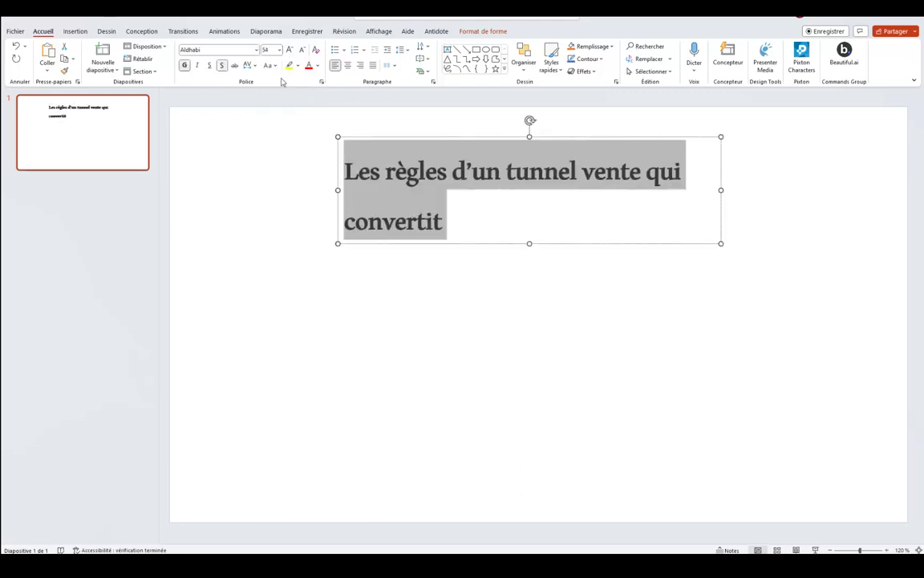
click(318, 67)
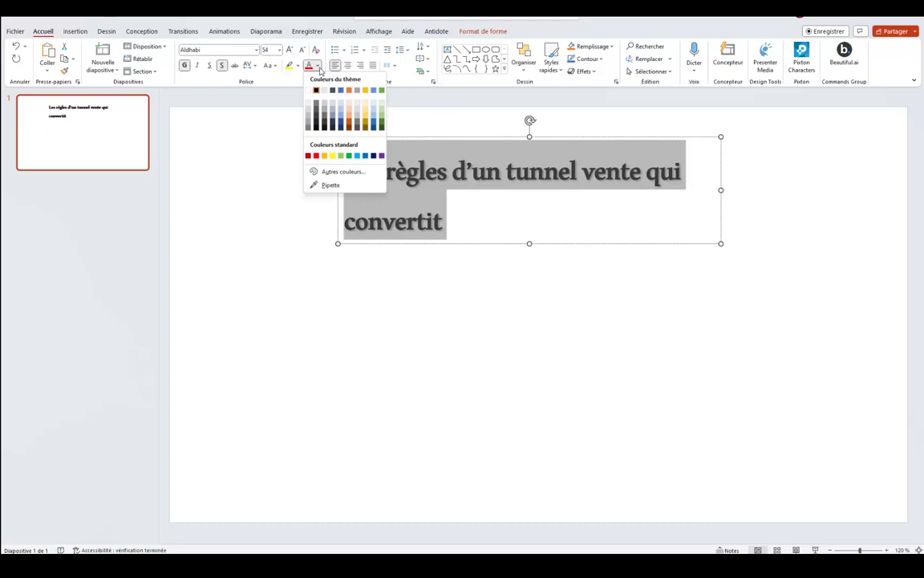
click(316, 157)
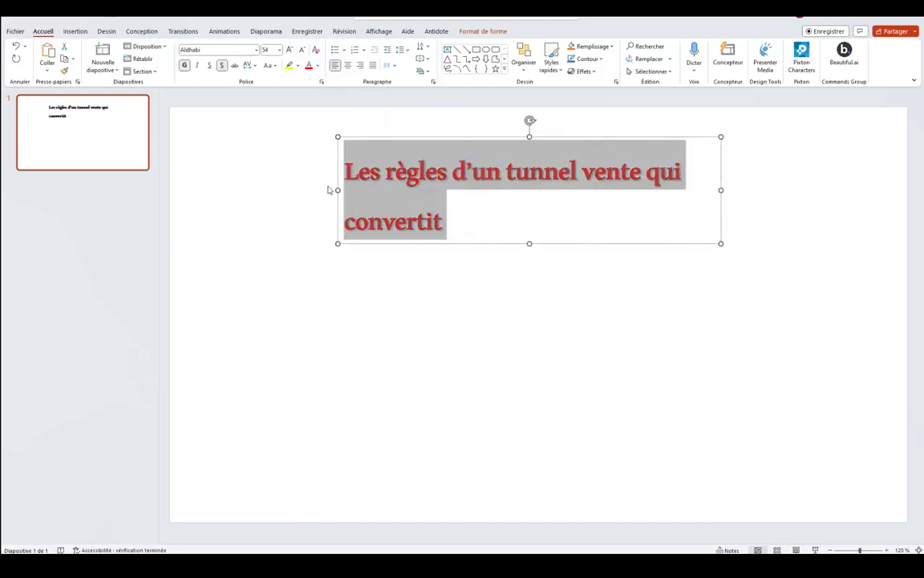
drag(338, 190, 255, 190)
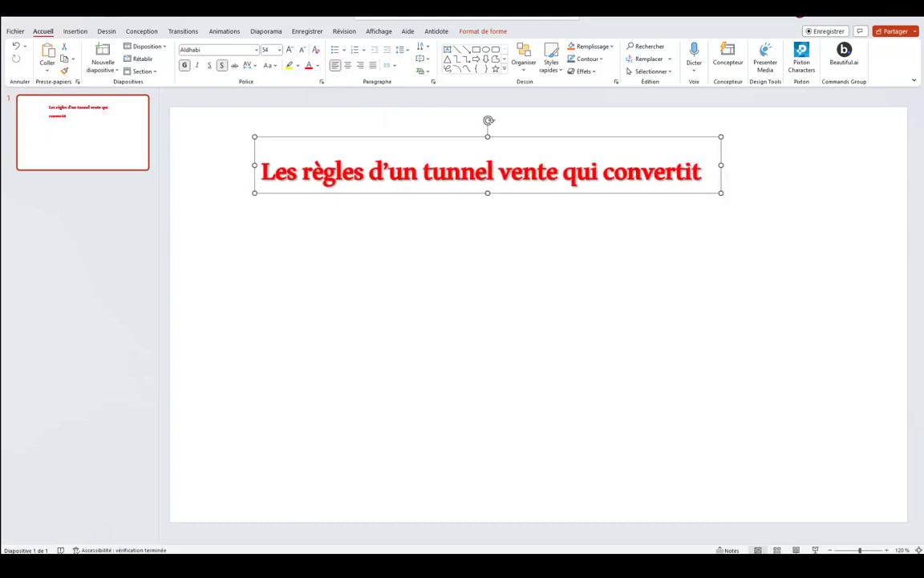
click(729, 59)
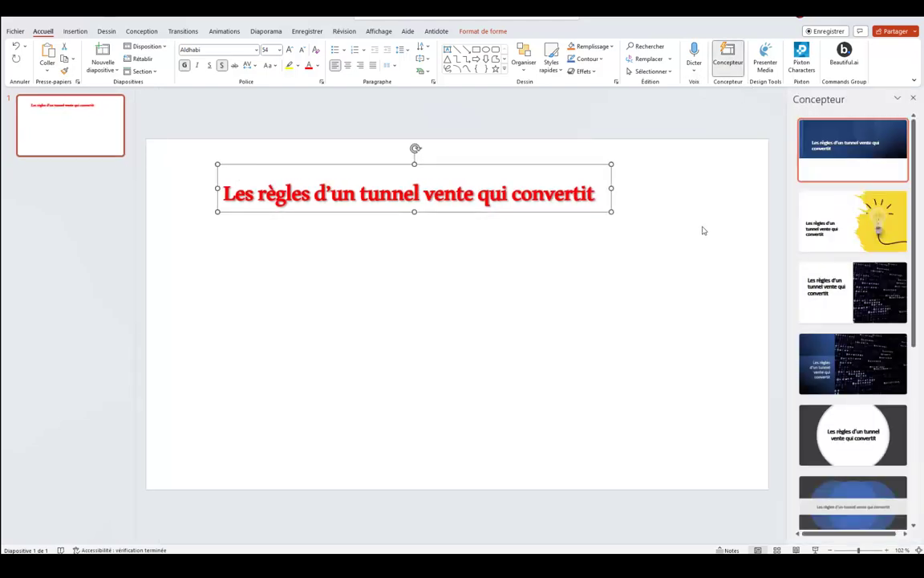
Load more Designer ideas and browse down to the black torn-white-paper design for the title slide.
scroll(852, 293, down, 3)
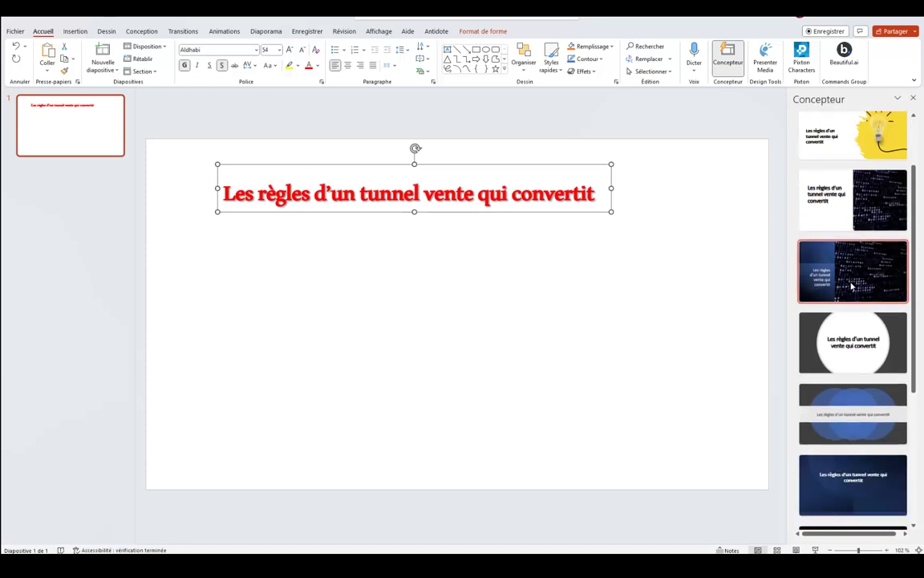
scroll(852, 288, down, 1)
scroll(852, 287, down, 2)
scroll(852, 284, down, 2)
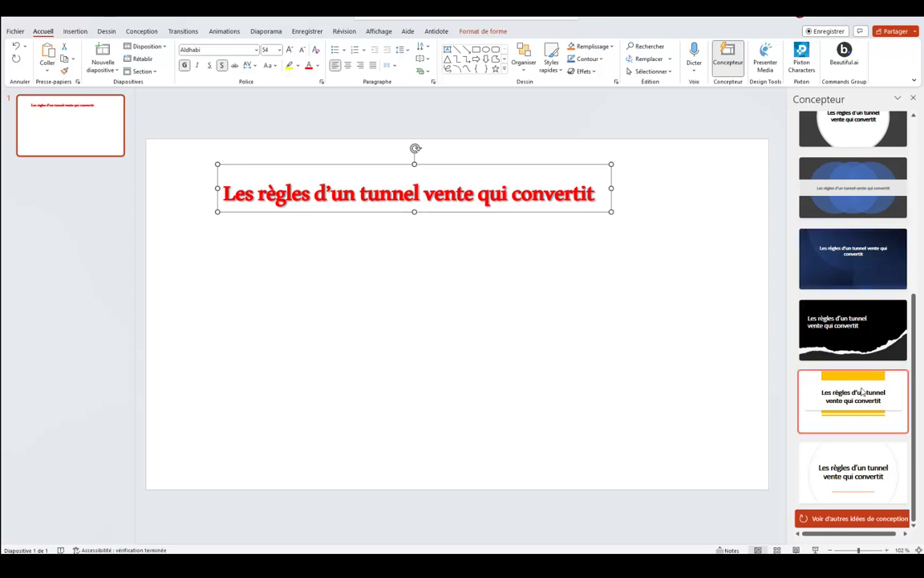
click(869, 520)
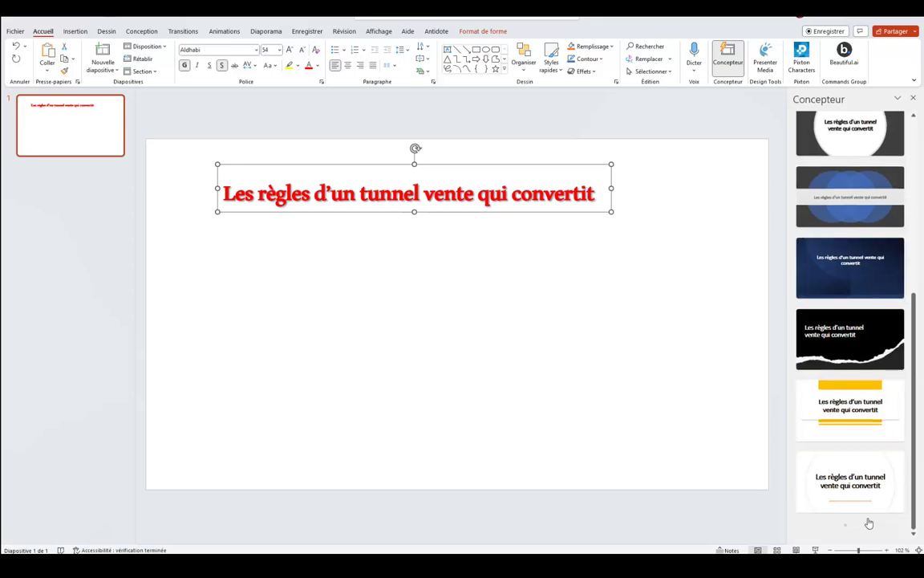
scroll(847, 386, down, 1)
scroll(832, 334, down, 2)
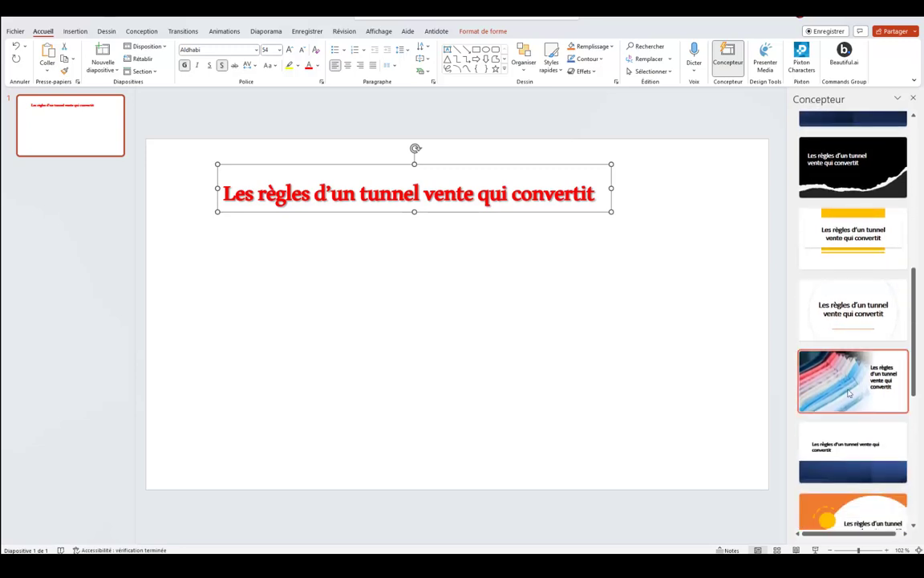
scroll(838, 386, down, 1)
scroll(842, 391, down, 1)
scroll(842, 391, down, 1)
scroll(842, 391, down, 1)
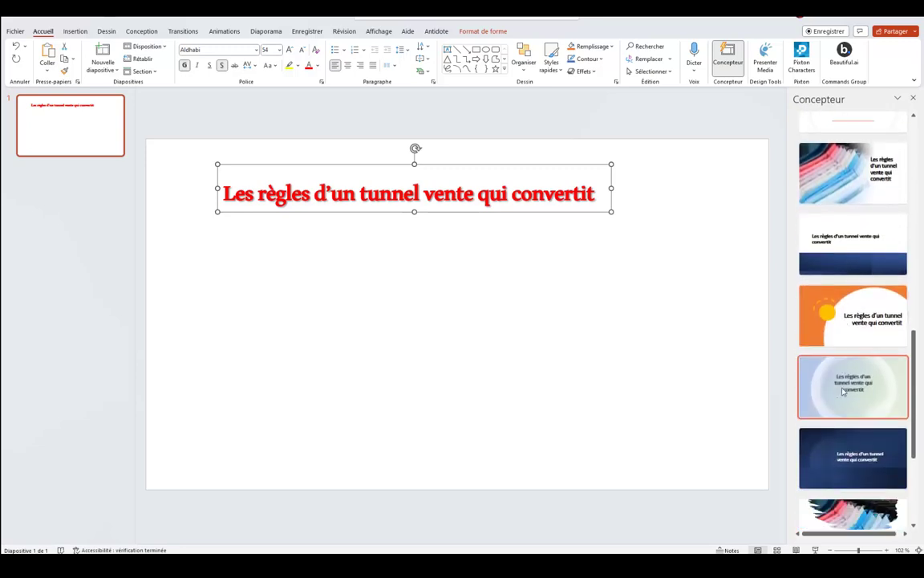
scroll(842, 391, down, 1)
scroll(843, 391, down, 1)
scroll(843, 391, down, 1)
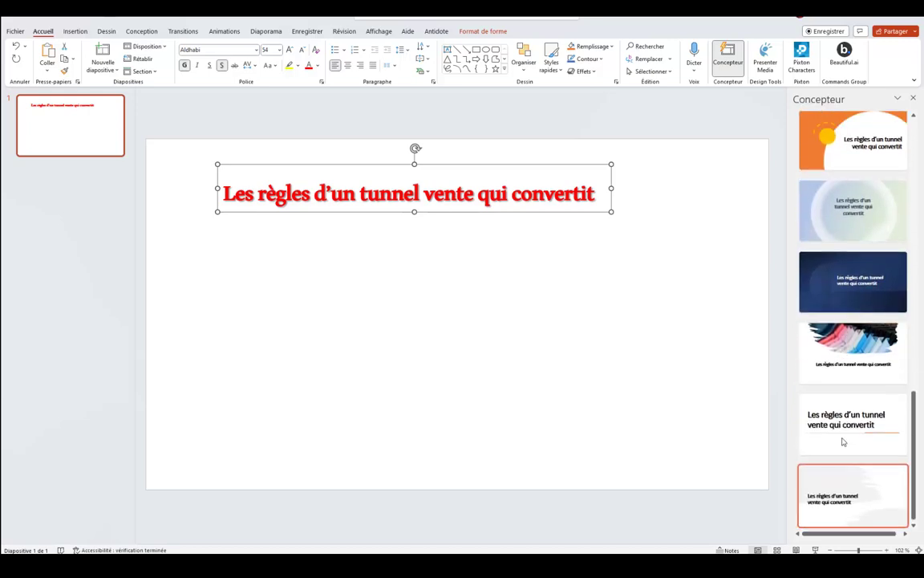
scroll(843, 439, down, 1)
scroll(843, 438, down, 1)
scroll(843, 434, down, 1)
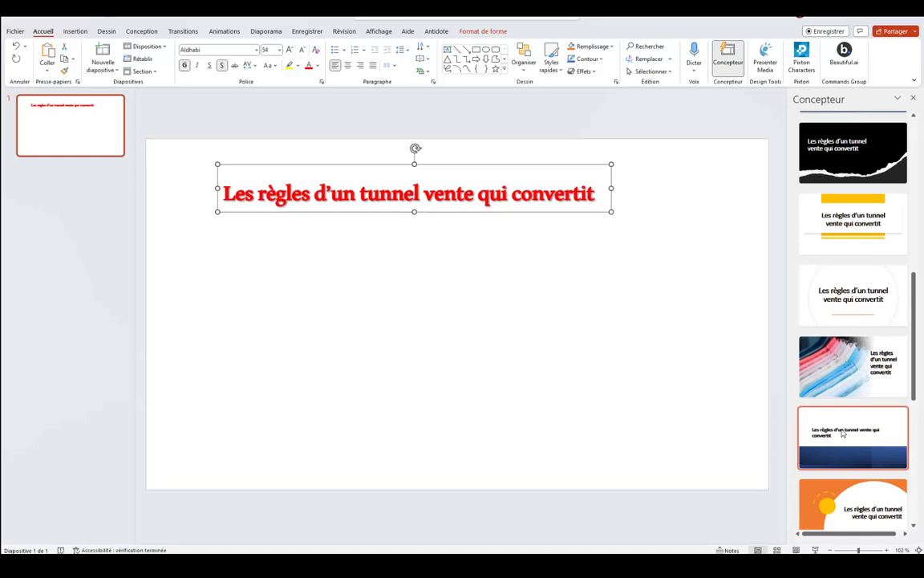
scroll(842, 433, up, 1)
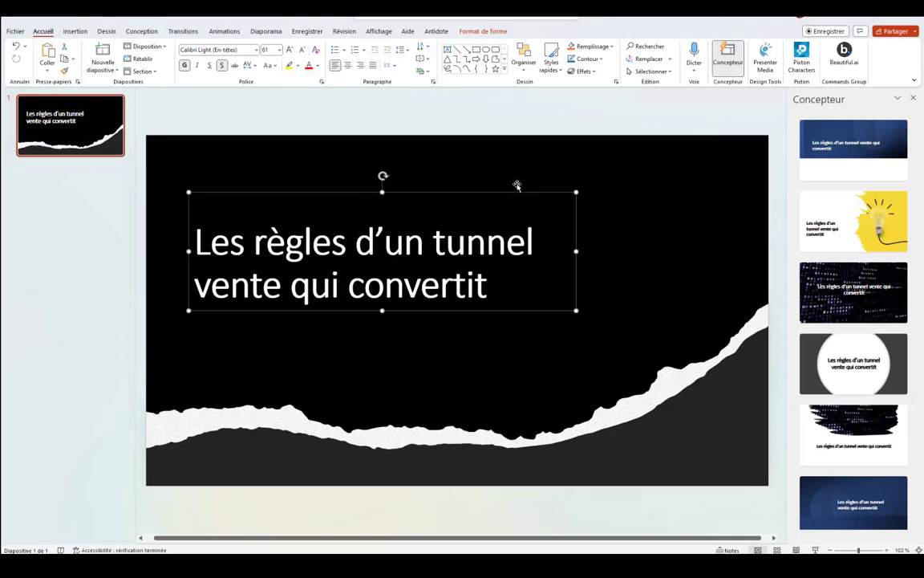
Add a new blank slide after the title slide.
click(545, 147)
click(346, 245)
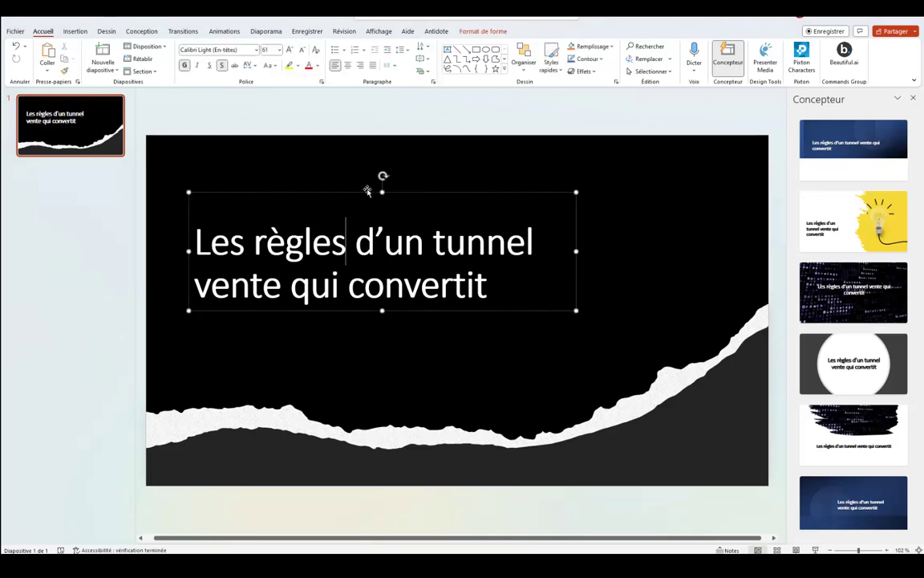
click(65, 264)
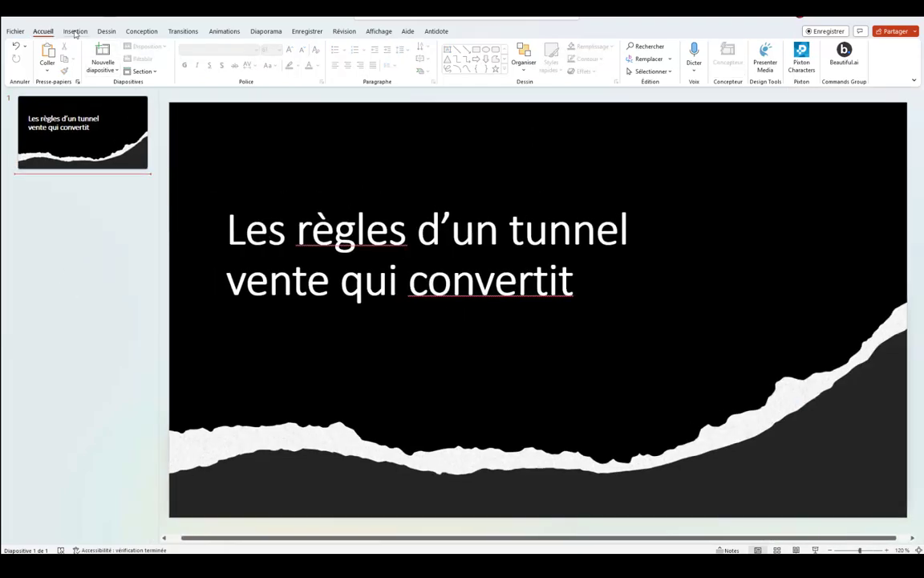
click(75, 31)
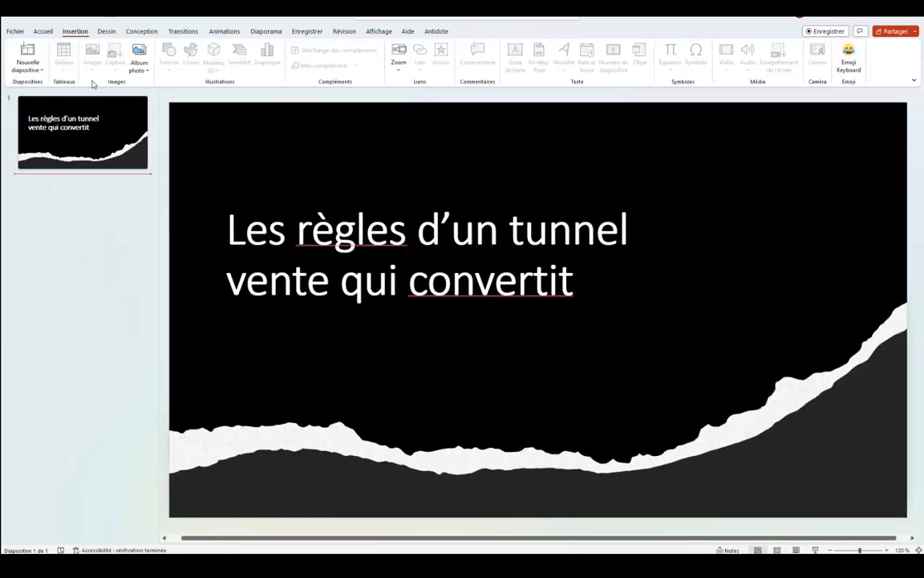
click(29, 64)
click(30, 192)
In the Word notes, select the first paragraph explaining point 1.
mouse_move(330, 566)
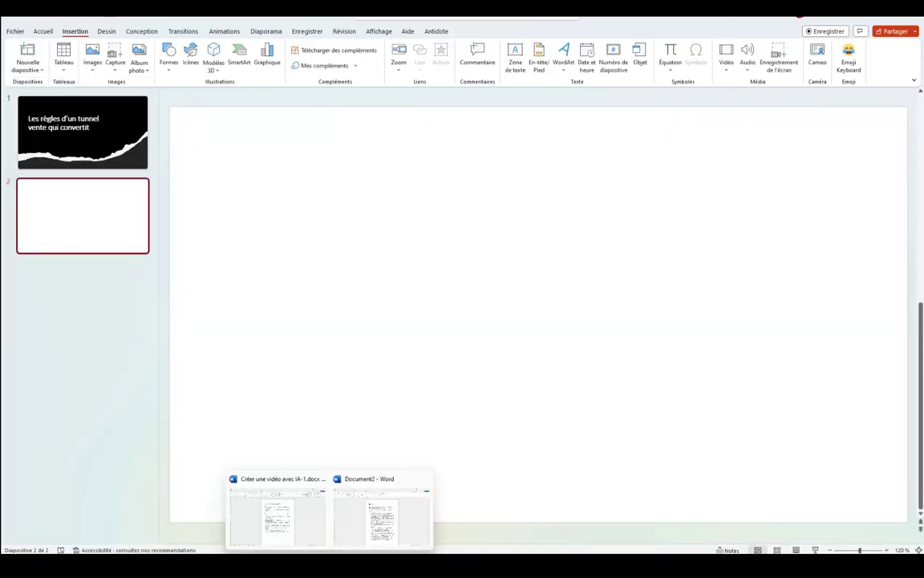
click(364, 545)
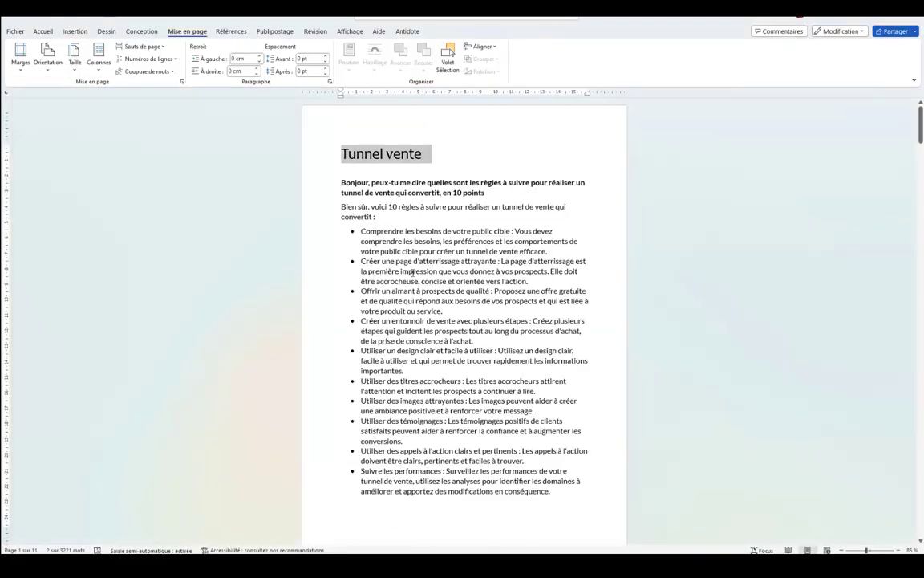
scroll(413, 271, down, 2)
scroll(385, 281, down, 6)
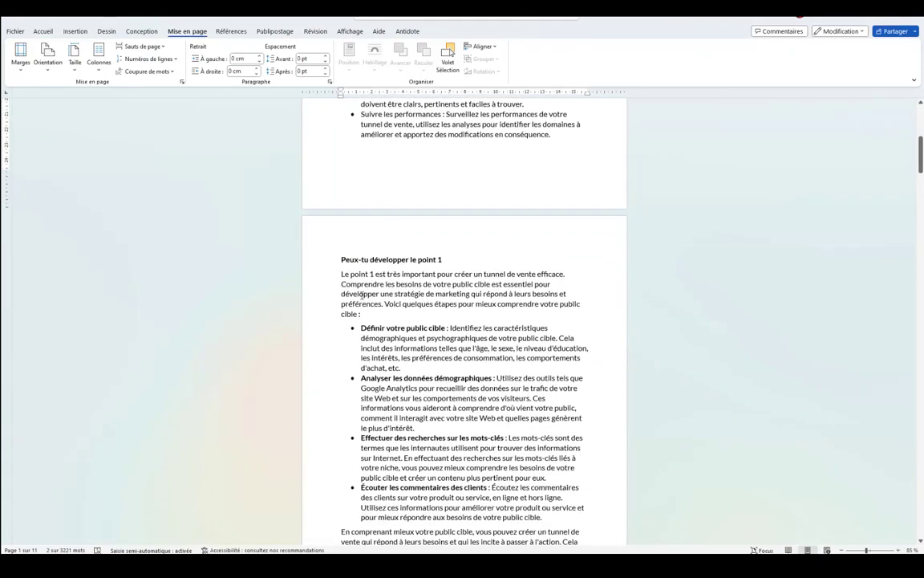
drag(341, 273, 365, 315)
key(ctrl+c)
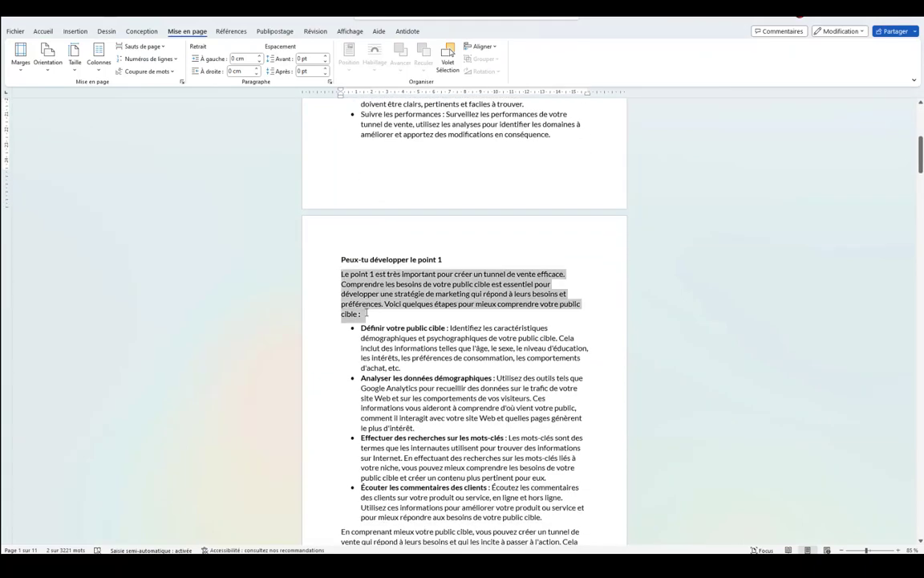
Paste the copied point 1 paragraph into a new text box across the top of slide 2.
key(alt+Tab)
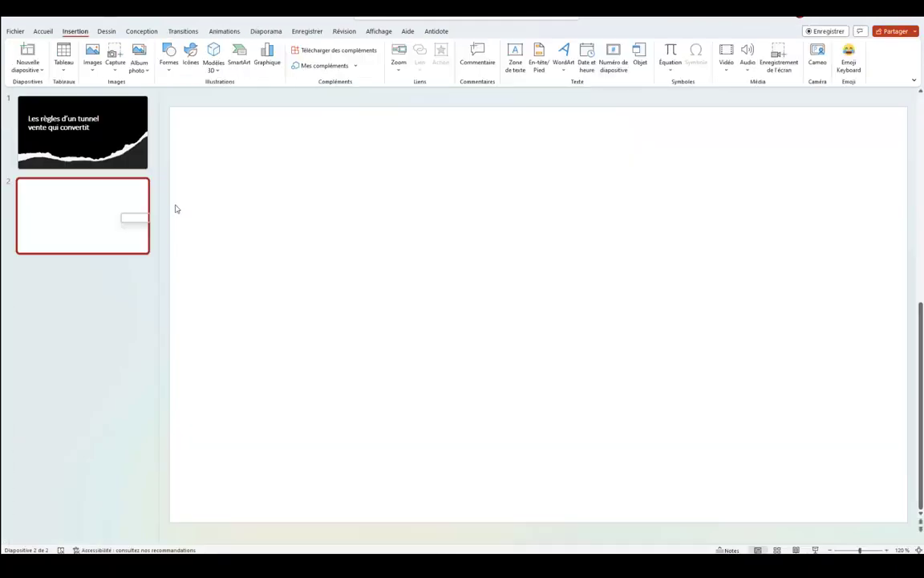
click(515, 58)
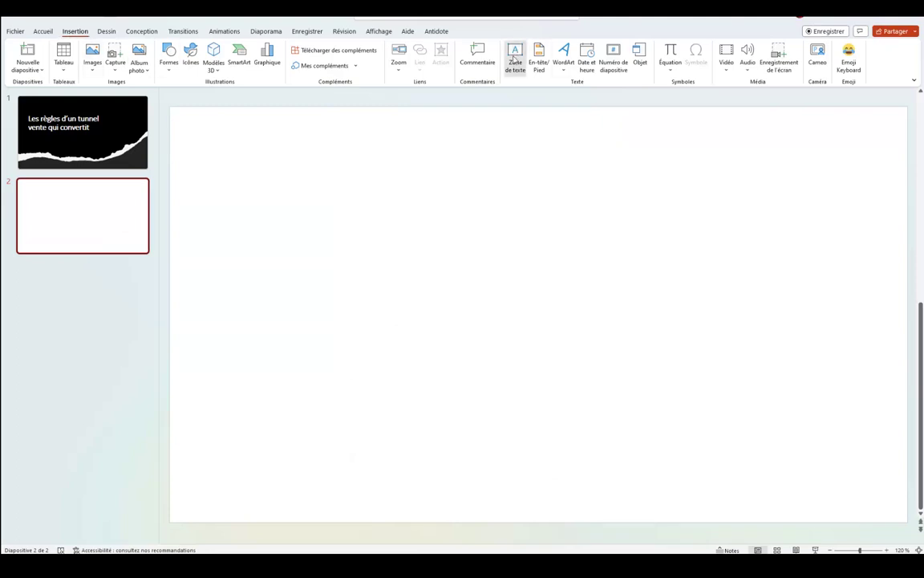
drag(270, 170, 667, 186)
key(ctrl+v)
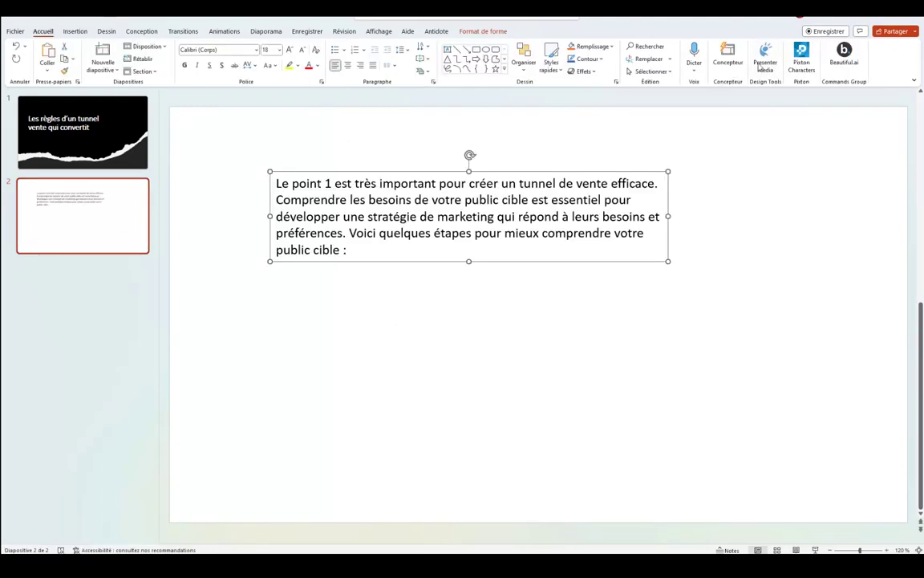
Try a Designer suggestion for slide 2 and load more design ideas.
click(729, 51)
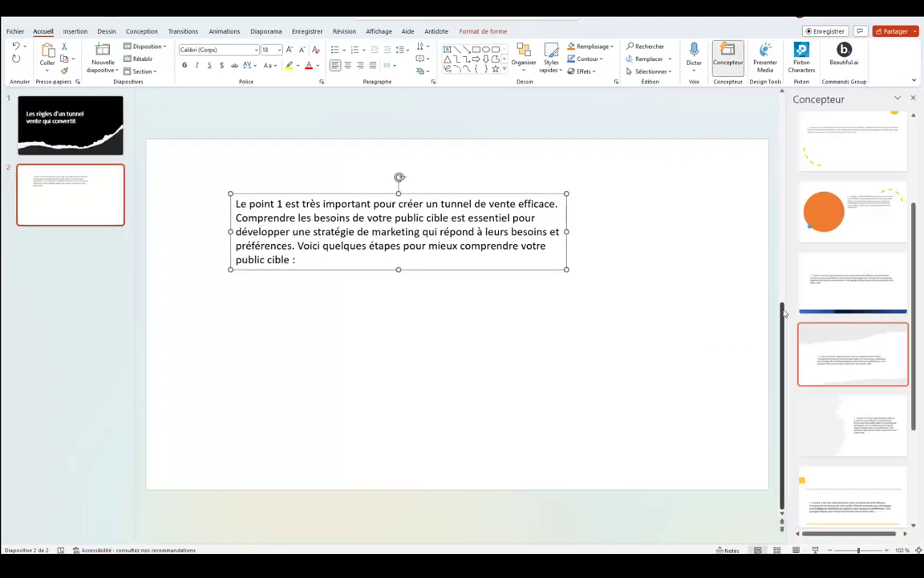
click(813, 398)
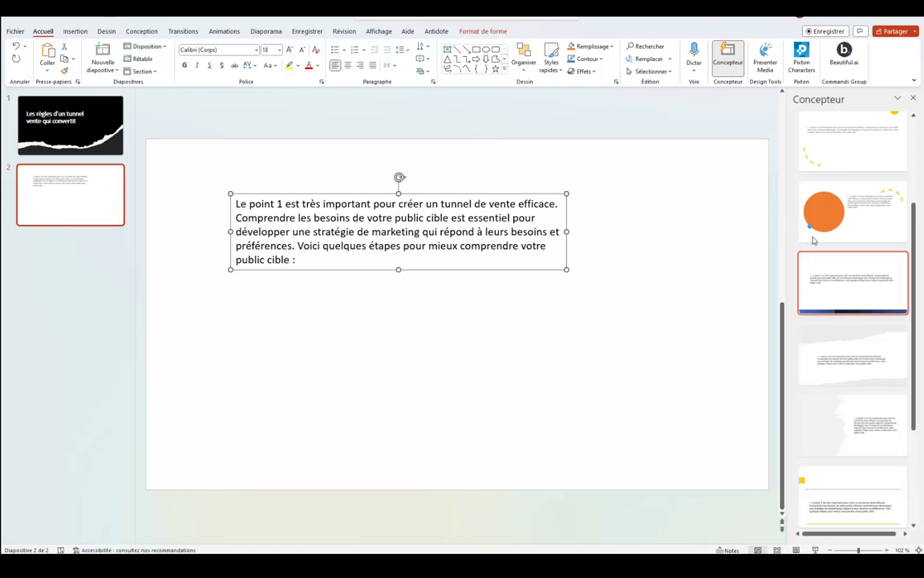
scroll(822, 306, down, 3)
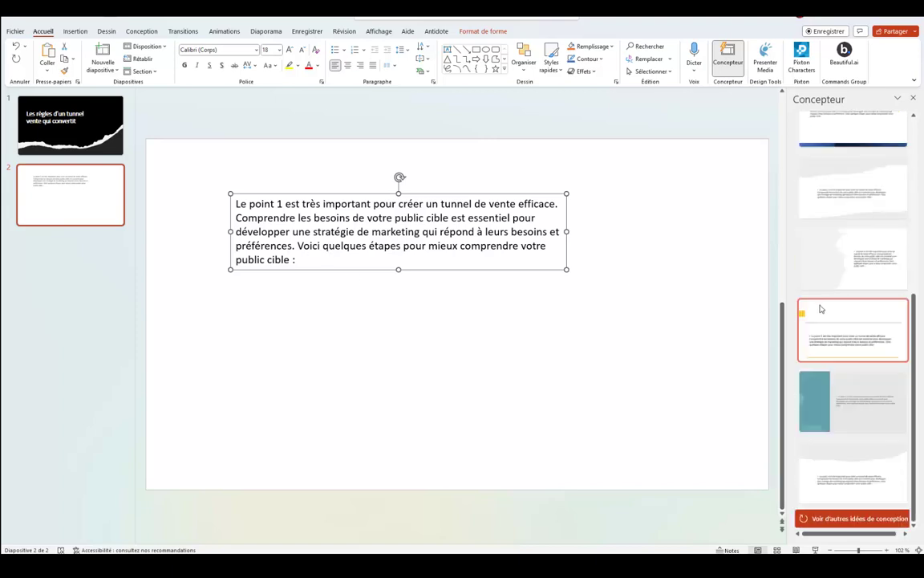
click(847, 519)
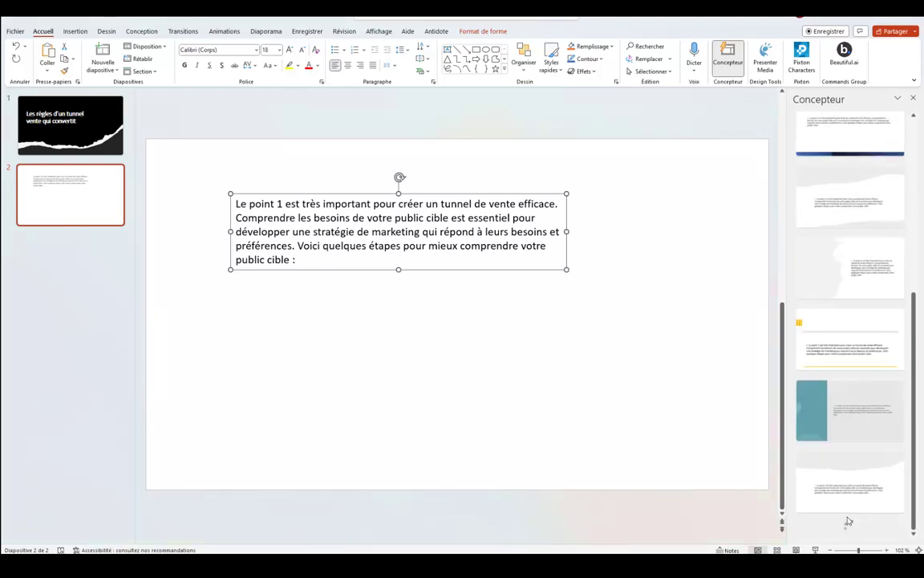
Apply the red puzzle-piece design, remove the paragraph's bullet, move it up, and preview the slide.
click(859, 498)
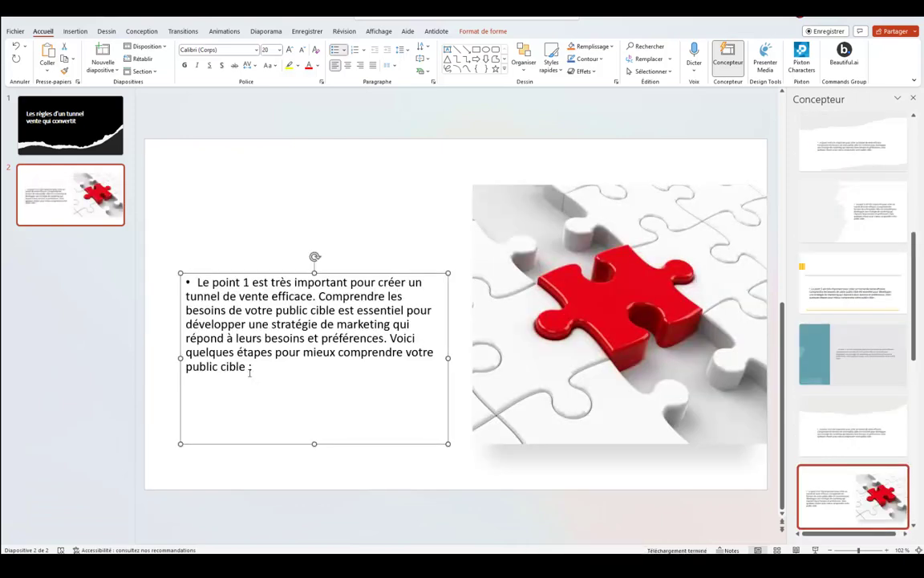
drag(257, 369, 178, 282)
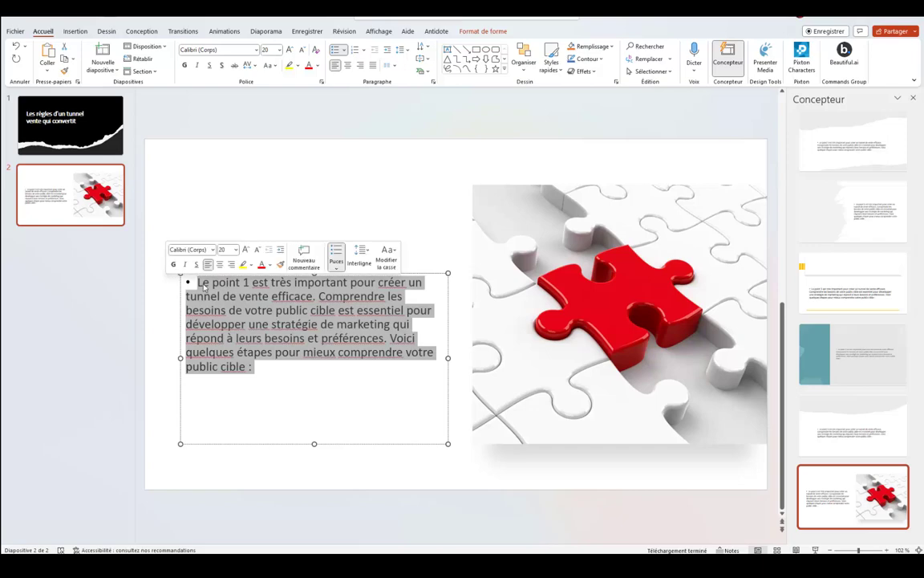
click(317, 49)
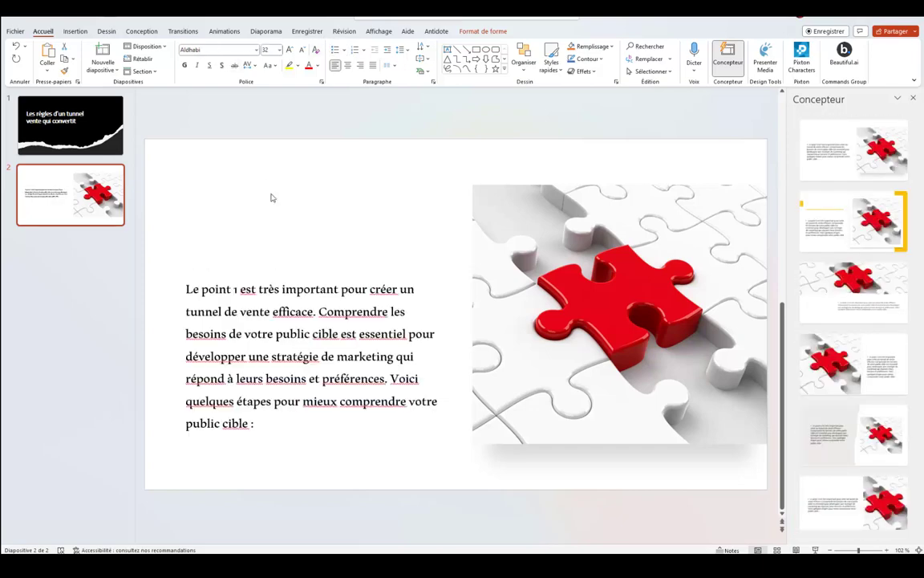
drag(306, 274, 298, 233)
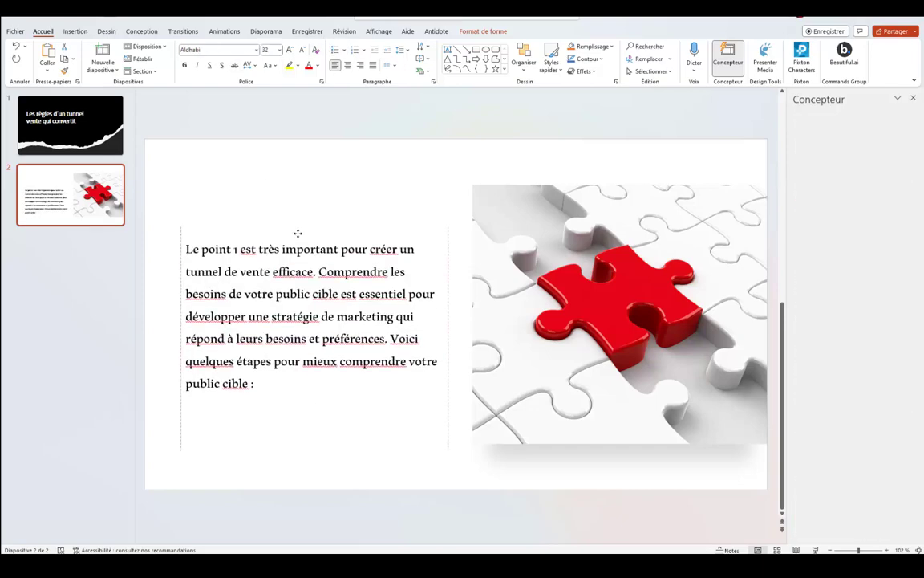
click(325, 465)
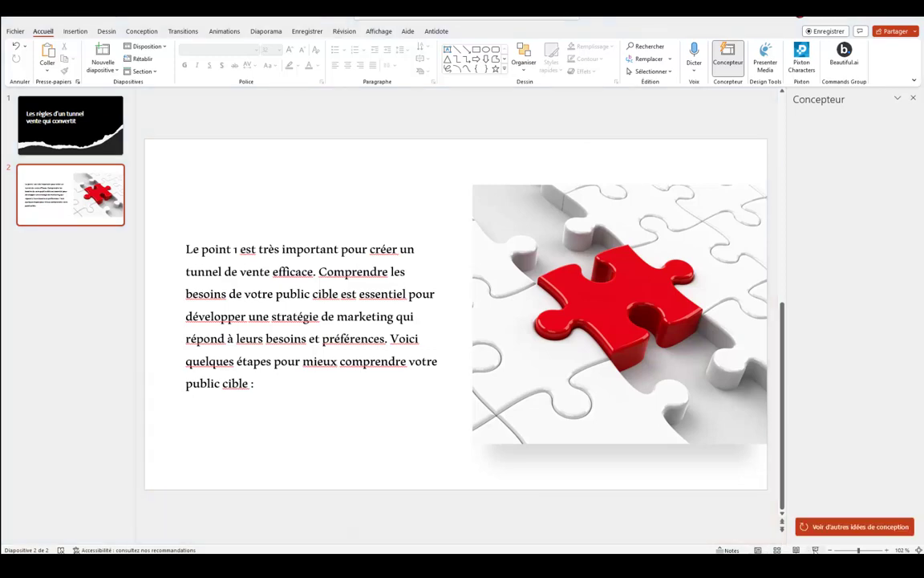
click(815, 550)
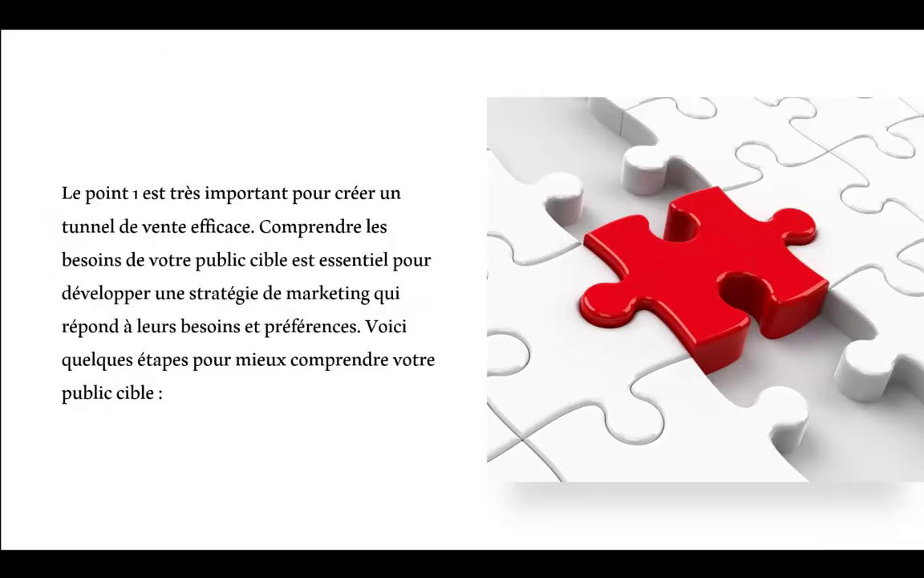
key(Escape)
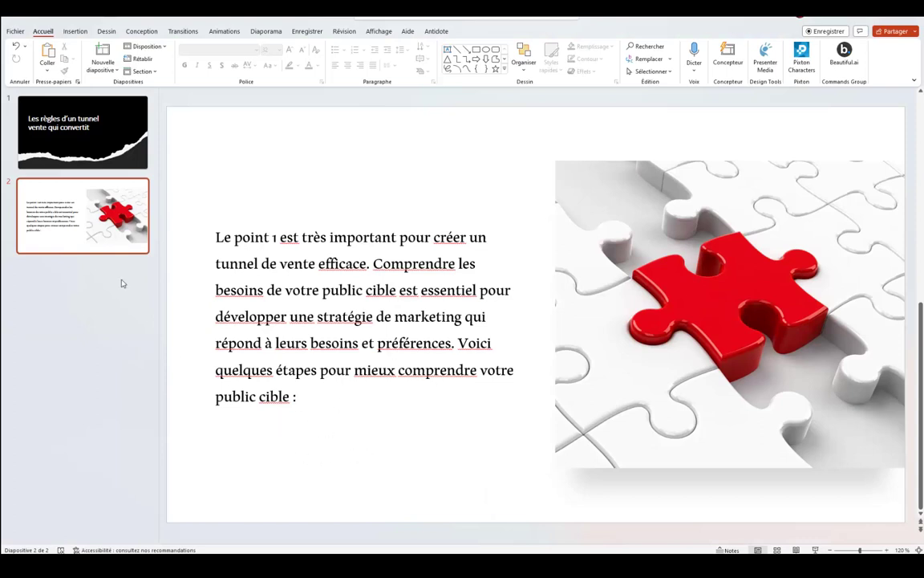
Add a blank third slide with Ctrl+M.
click(73, 31)
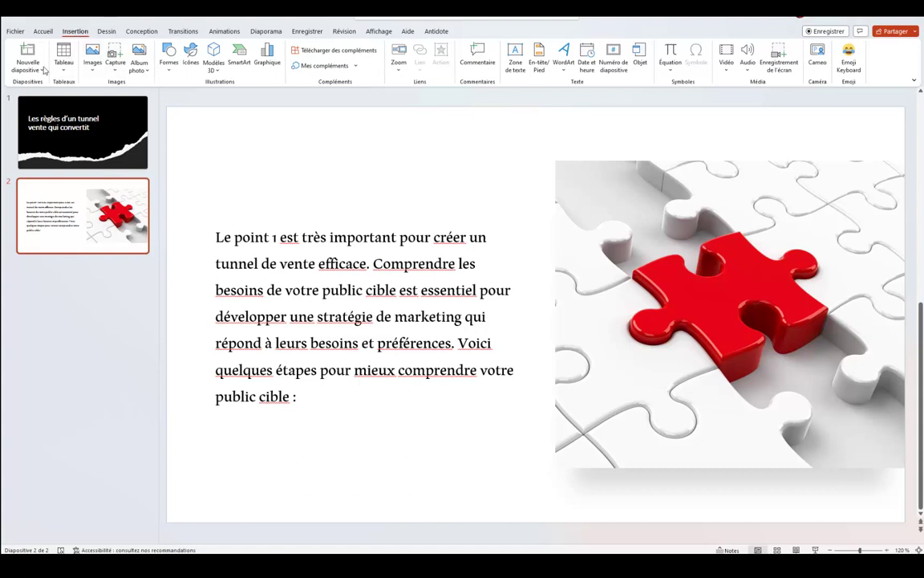
click(44, 71)
key(Escape)
key(ctrl+m)
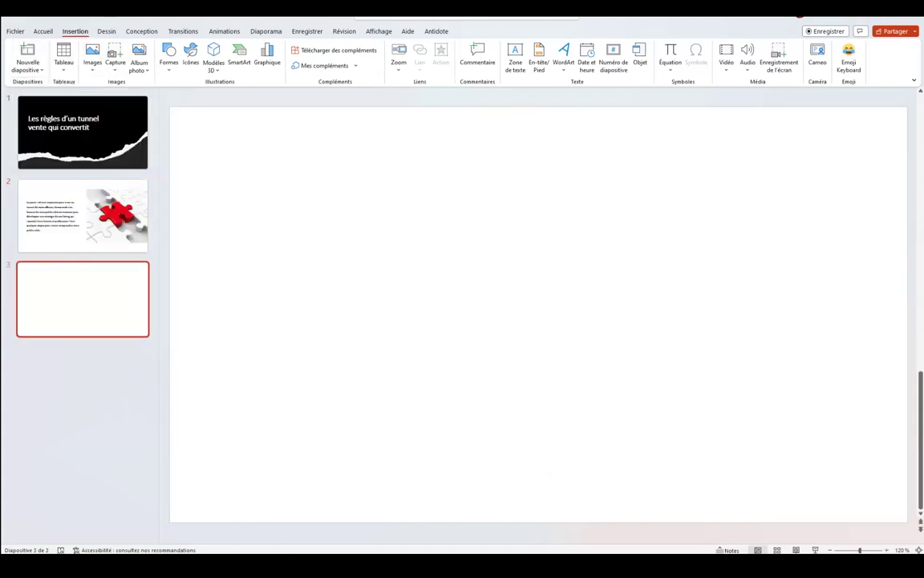
In Word, copy the four bullet points about the target audience.
mouse_move(330, 566)
click(339, 487)
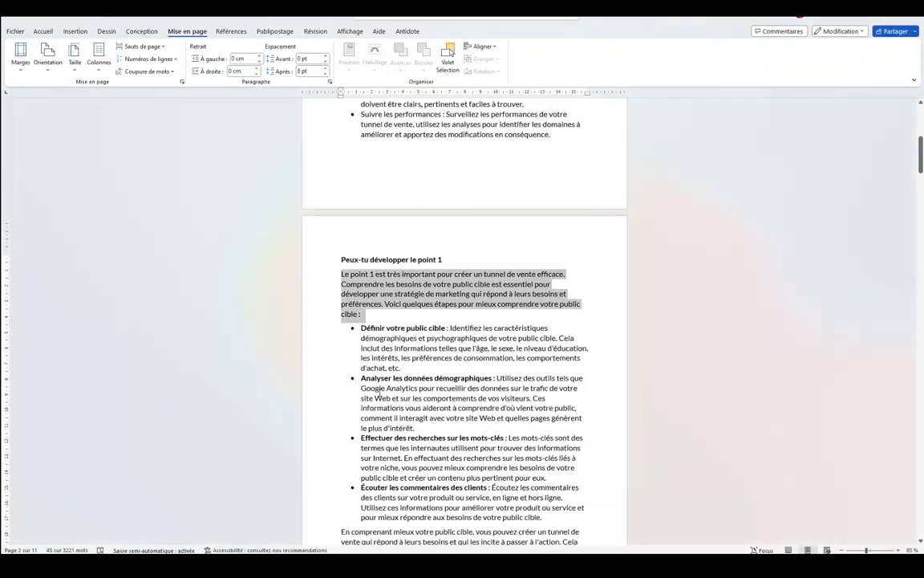
drag(361, 328, 546, 515)
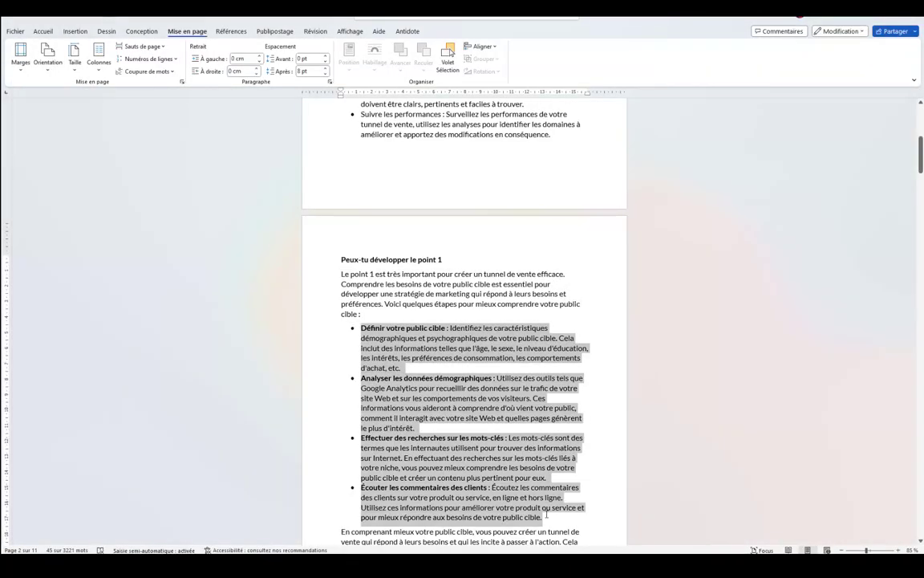
right_click(426, 337)
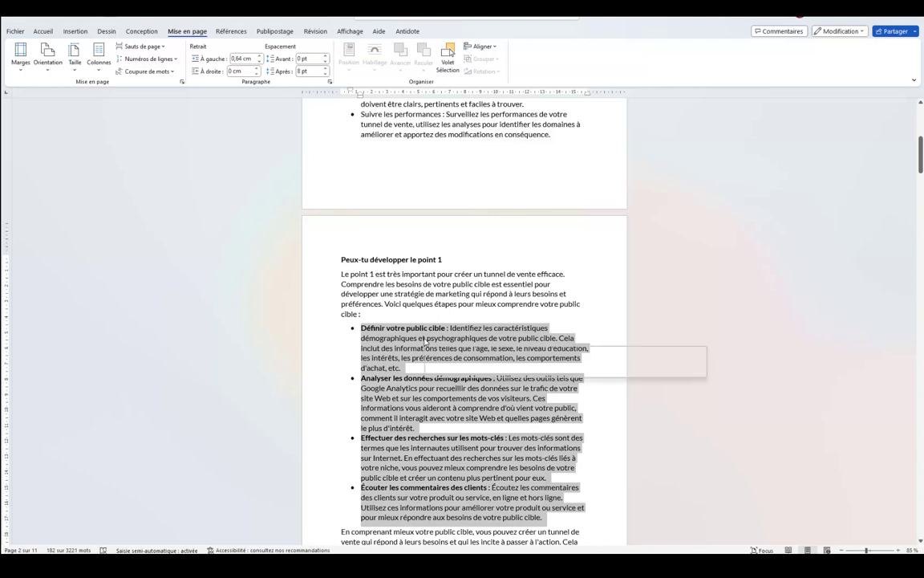
click(451, 106)
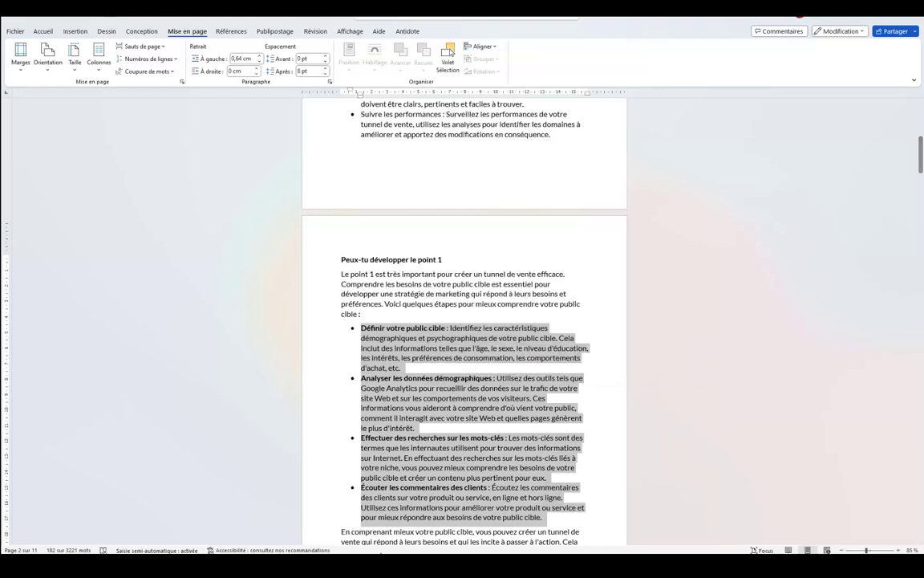
Paste the four bullet points into a large text box on slide 3.
key(alt+Tab)
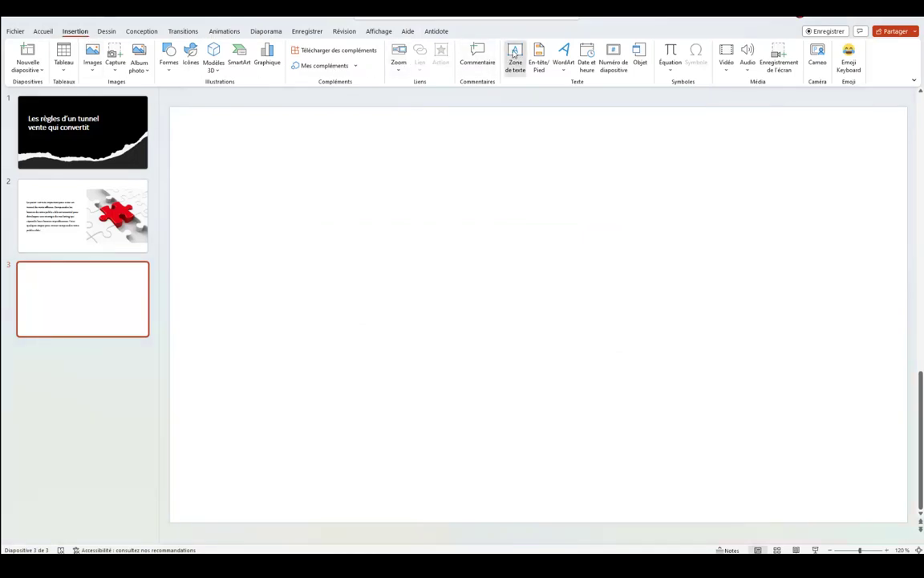
click(516, 56)
drag(211, 132, 787, 482)
text(•	Définir votre public cible : Identifiez les caractéristiques démographiques et psychographiques de votre public cible. Cela inclut des informations telles que l'âge, le sexe, le niveau d'éducation, les intérêts, les préférences de consommation, les comportements d'achat, etc. •	Analyser les données démographiques : Utilisez des outils tels que Google Analytics pour recueillir des données sur le trafic de votre site Web et sur les comportements de vos visiteurs. Ces informations vous aideront à comprendre d'où vient votre public, comment il interagit avec votre site Web et quelles pages génèrent le plus d'intérêt. •	Effectuer des recherches sur les mots-clés : Les mots-clés sont des termes que les internautes utilisent pour trouver des informations sur Internet. En effectuant des recherches sur les mots-clés liés à votre niche, vous pouvez mieux comprendre les besoins de votre public cible et créer un contenu plus pertinent pour eux. •	Écouter les commentaires des clients : Écoutez les commentaires des clients sur votre produit ou service, en ligne et hors ligne. Utilisez ces informations pour améliorer votre produit ou service et pour mieux répondre aux besoins de votre public cible.)
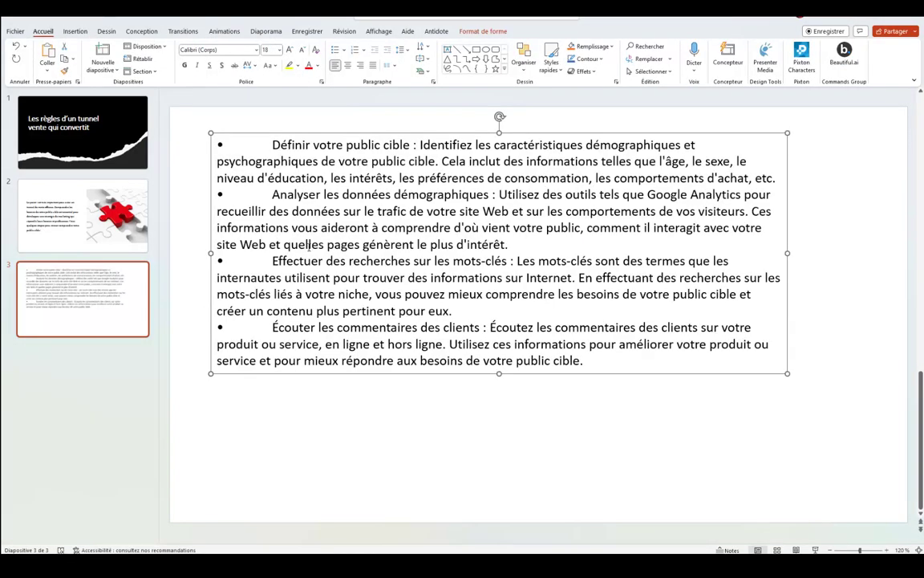
click(730, 58)
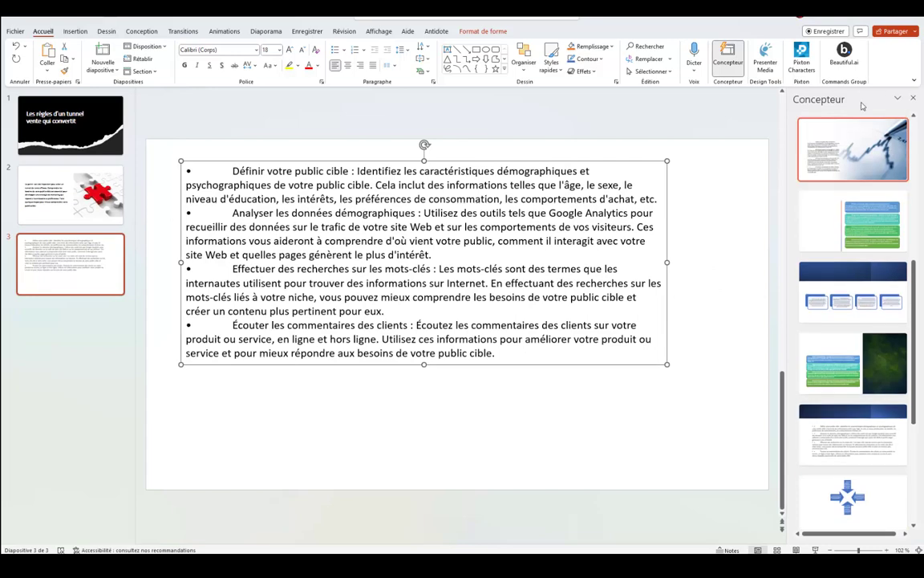
Compare Designer ideas (green texture, blue cross arrows) and settle on the stacked coloured boxes layout.
click(858, 226)
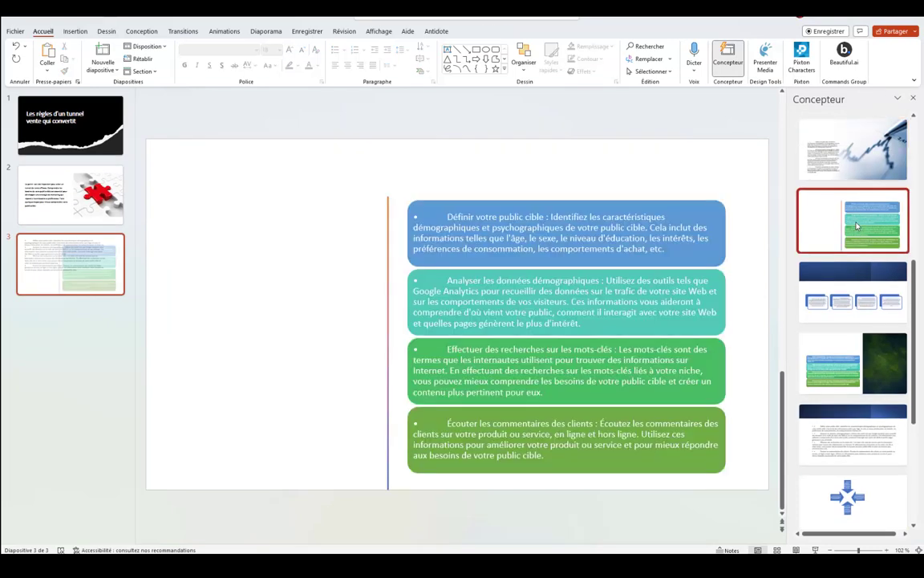
click(833, 369)
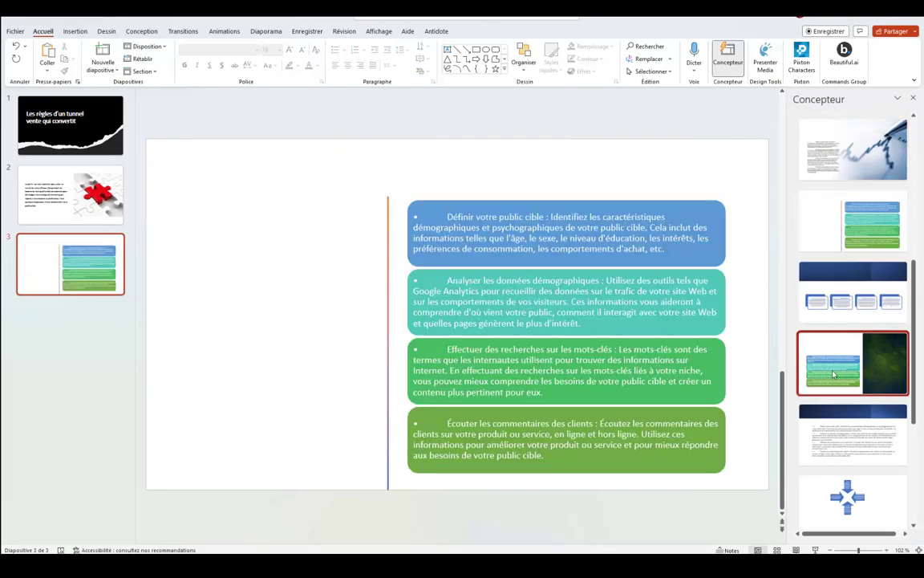
scroll(843, 393, down, 4)
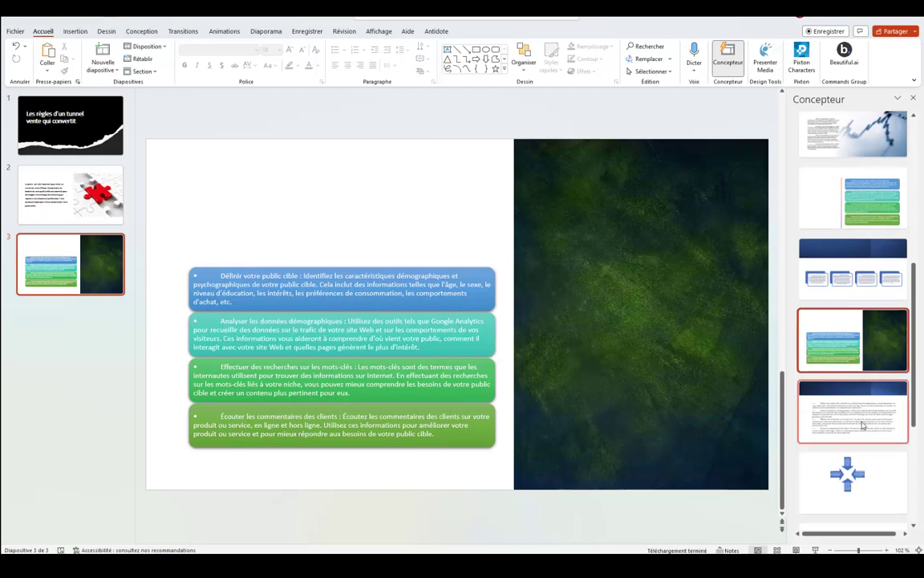
click(849, 341)
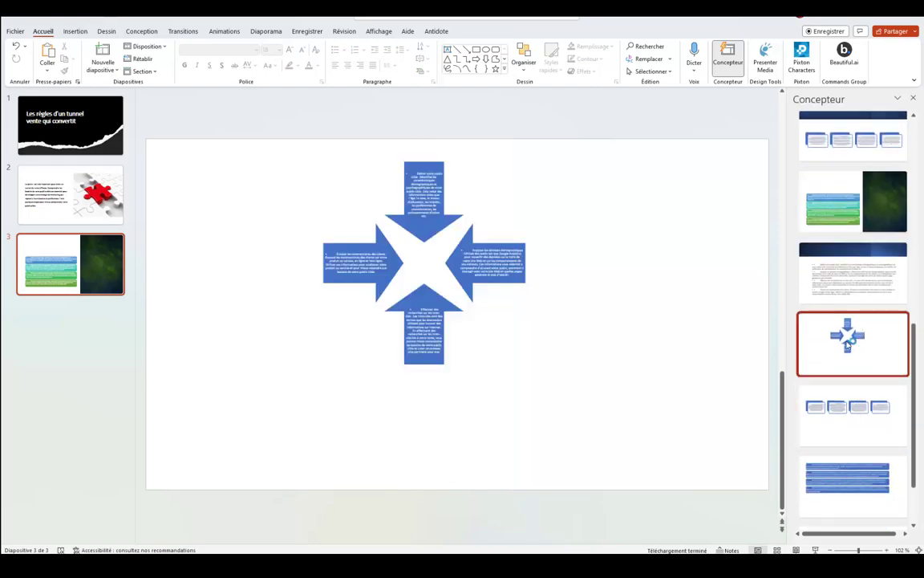
scroll(847, 346, down, 2)
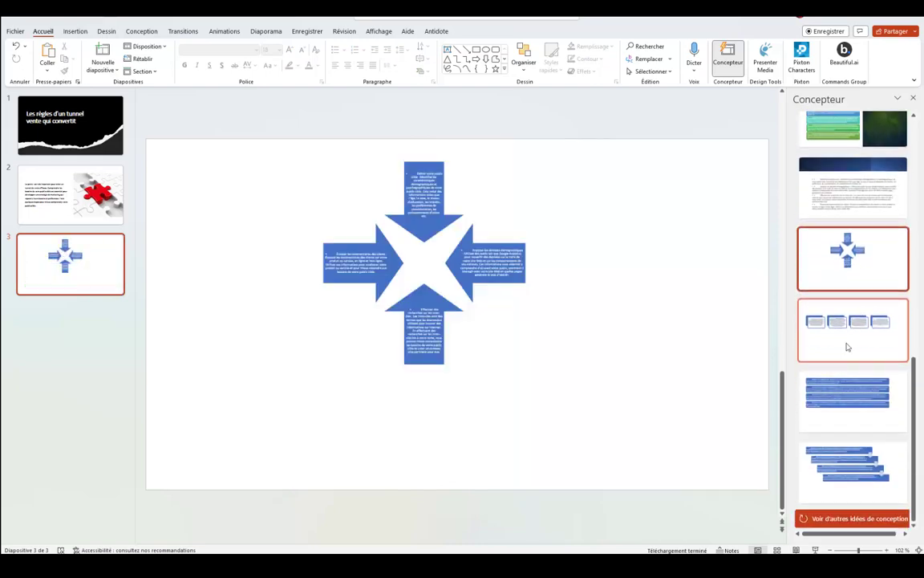
scroll(847, 347, up, 2)
scroll(848, 347, up, 4)
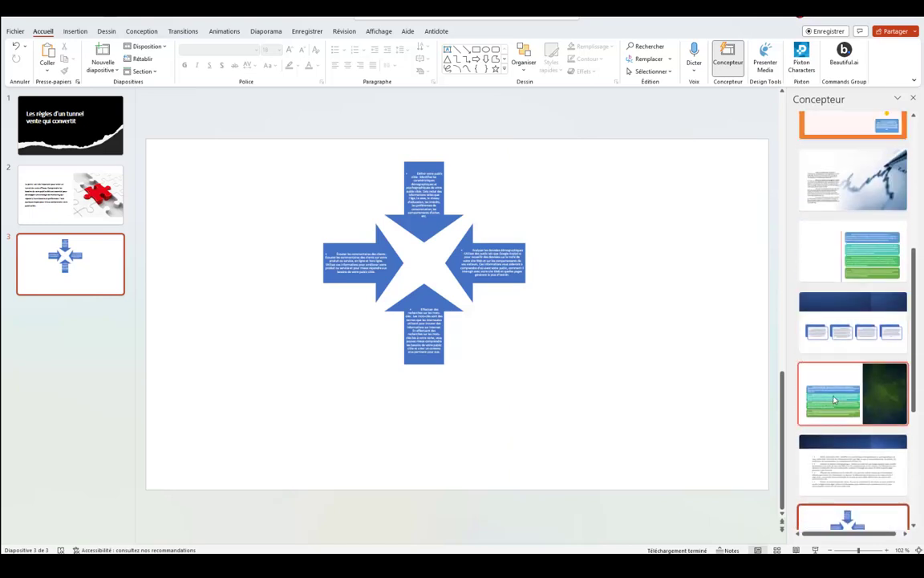
click(830, 253)
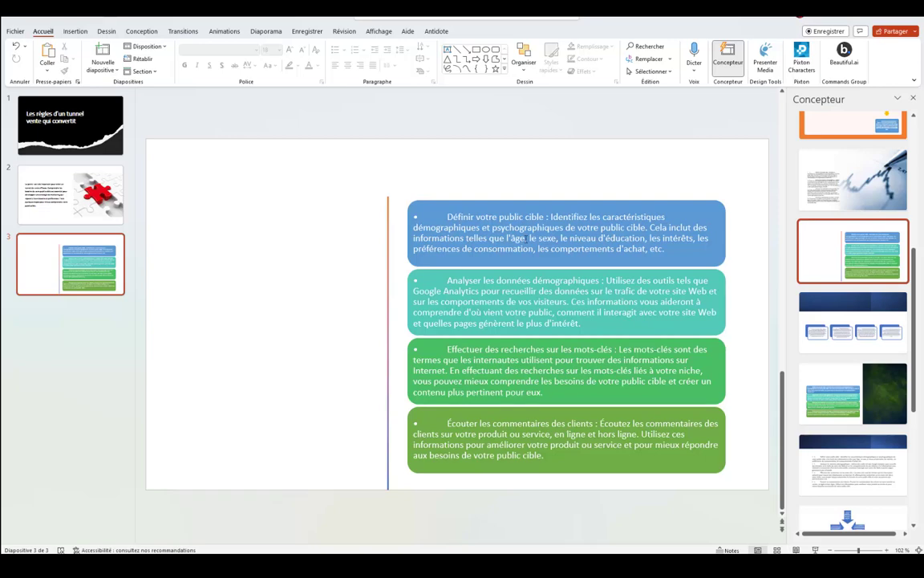
Remove the bullet, indent and 'Cela inclut… etc.' sentence from the first blue box, then select its text.
click(447, 215)
key(BackSpace)
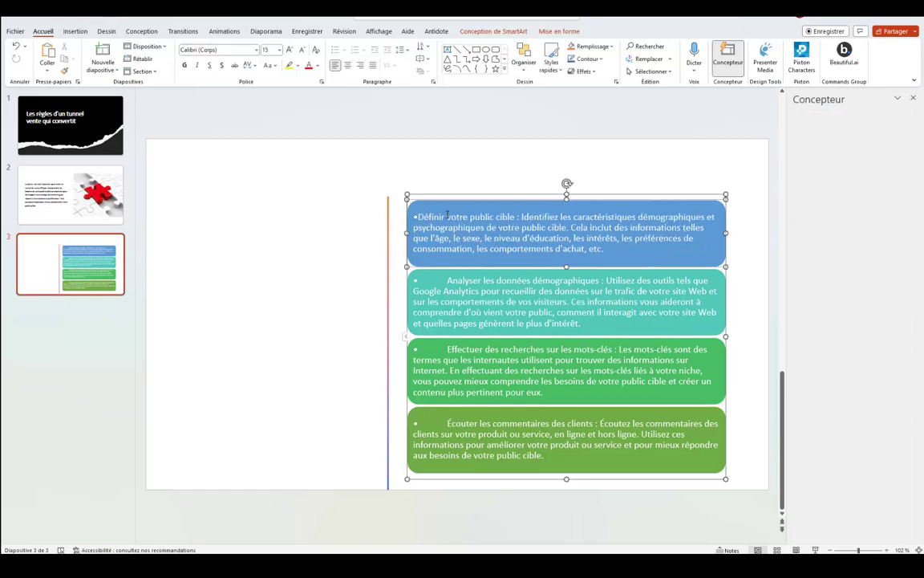
key(BackSpace)
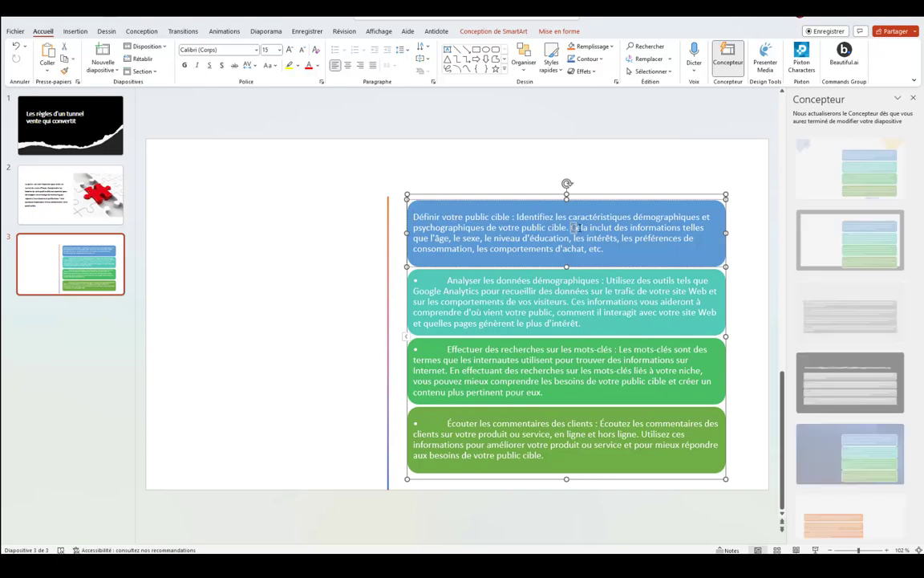
drag(572, 228, 612, 249)
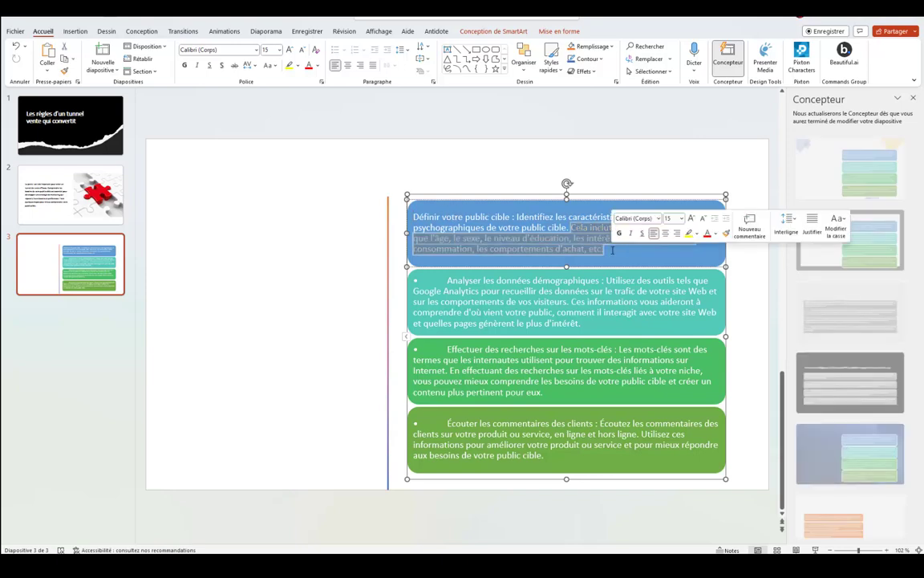
key(Delete)
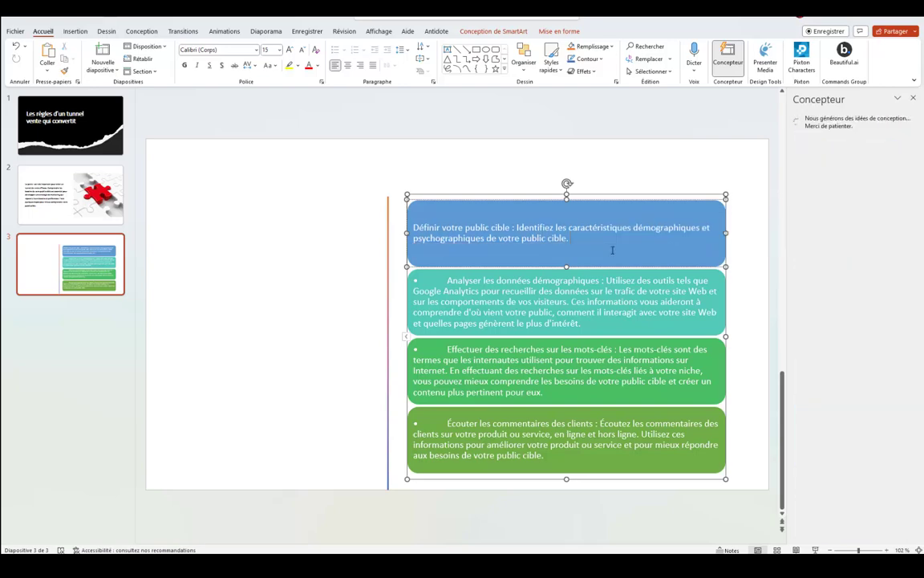
triple_click(567, 239)
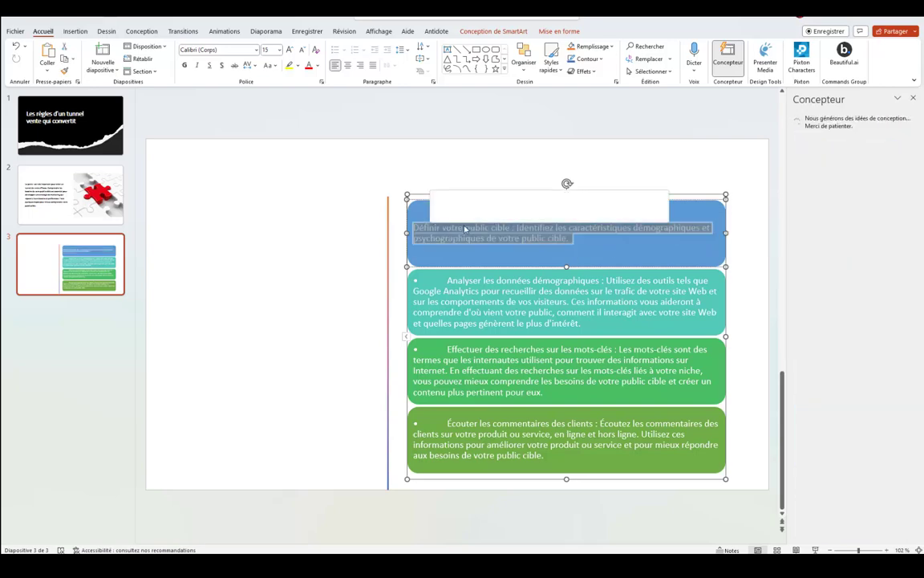
click(256, 50)
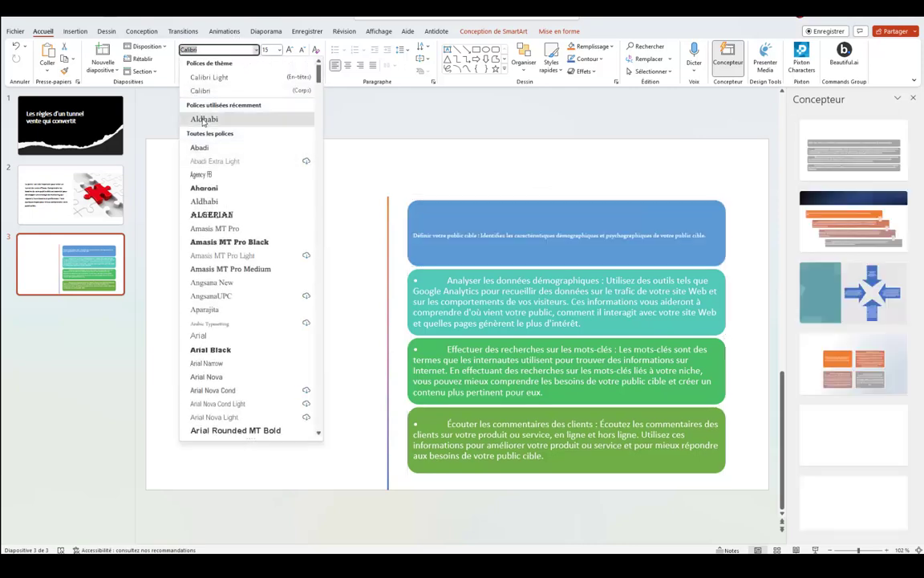
Format the first box's sentence in 28-pt Aldhabi with line spacing set to Exactly 33 pt.
click(204, 118)
click(278, 49)
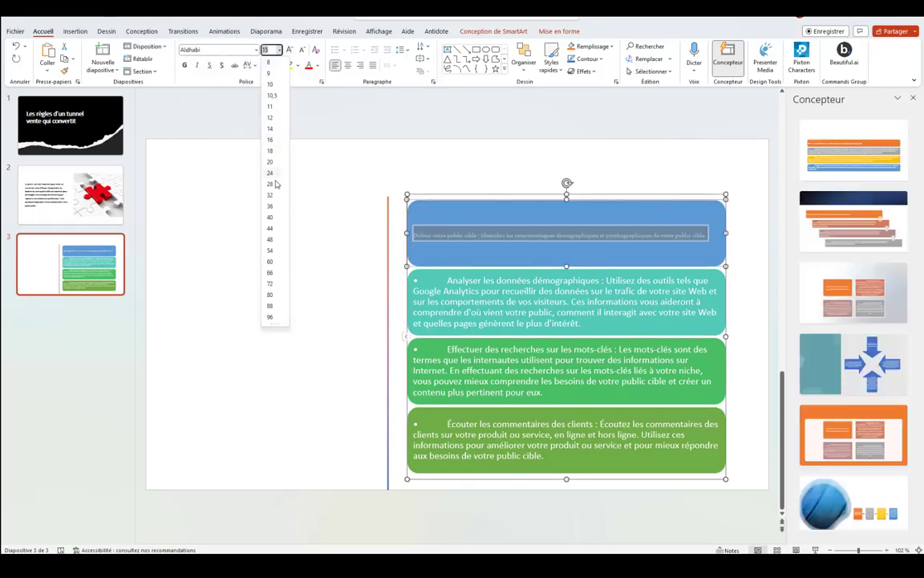
click(271, 184)
click(399, 49)
click(438, 130)
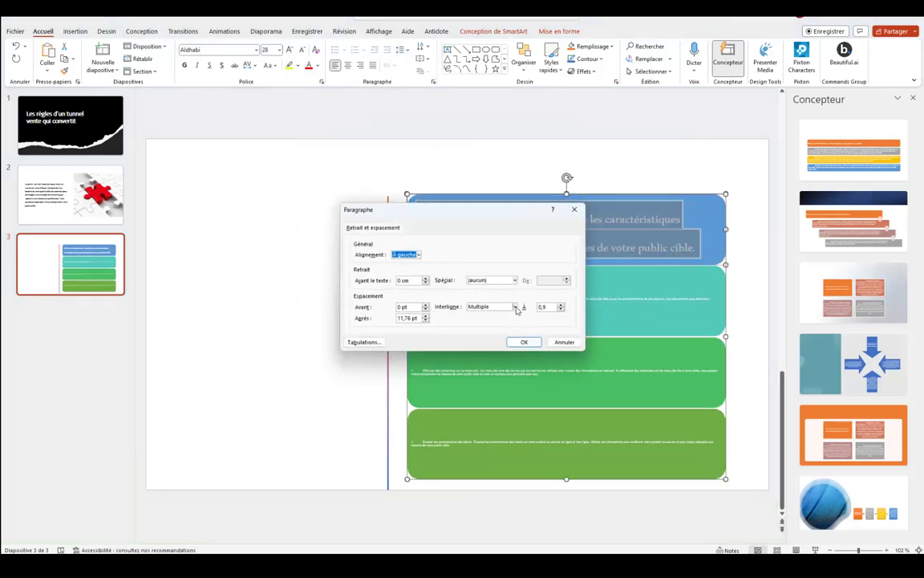
click(516, 307)
click(493, 347)
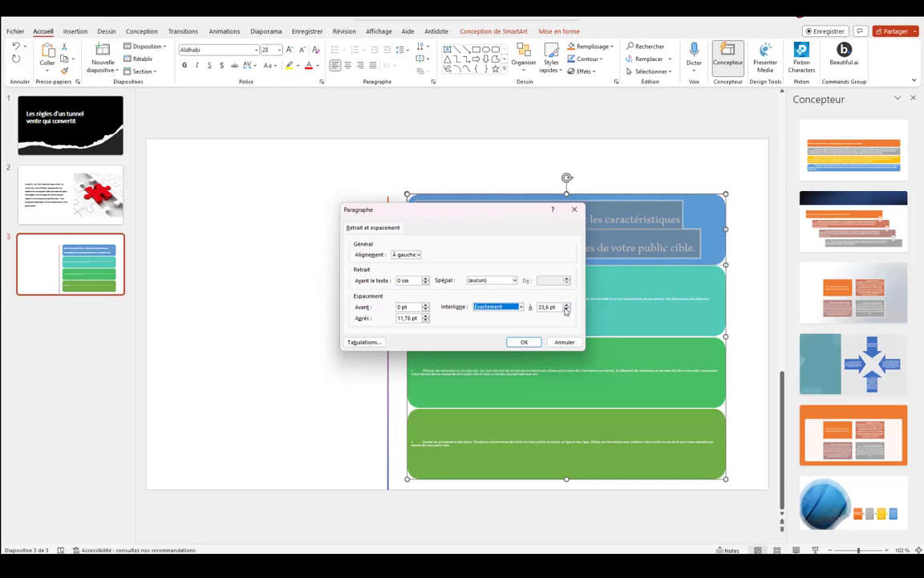
click(566, 310)
key(Return)
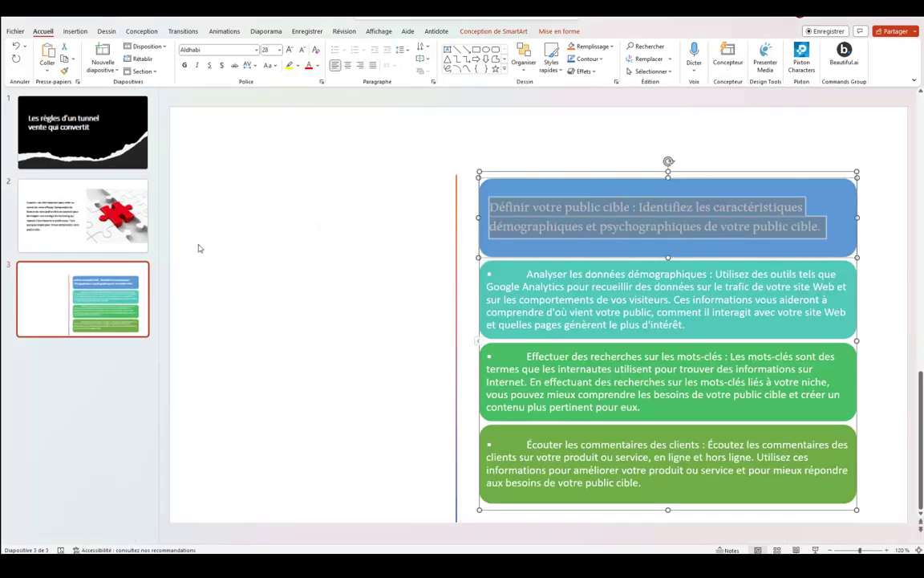
Make 'Définir votre public cible' bold in the first box.
click(686, 207)
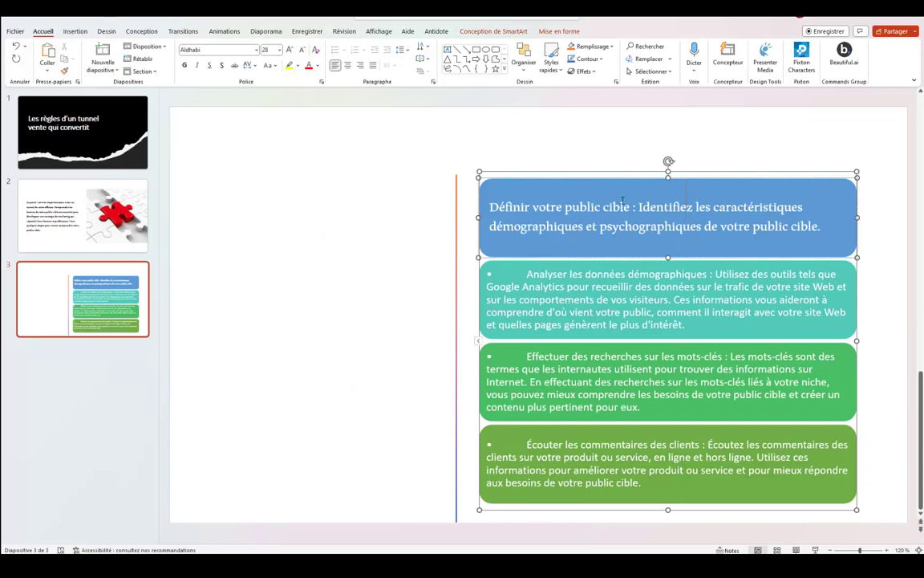
drag(630, 207, 490, 207)
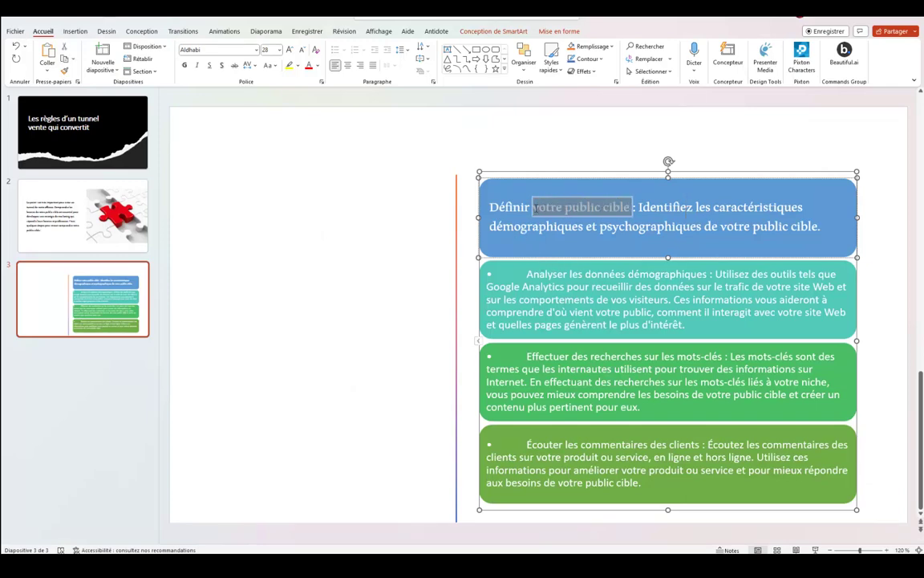
key(ctrl+b)
click(349, 198)
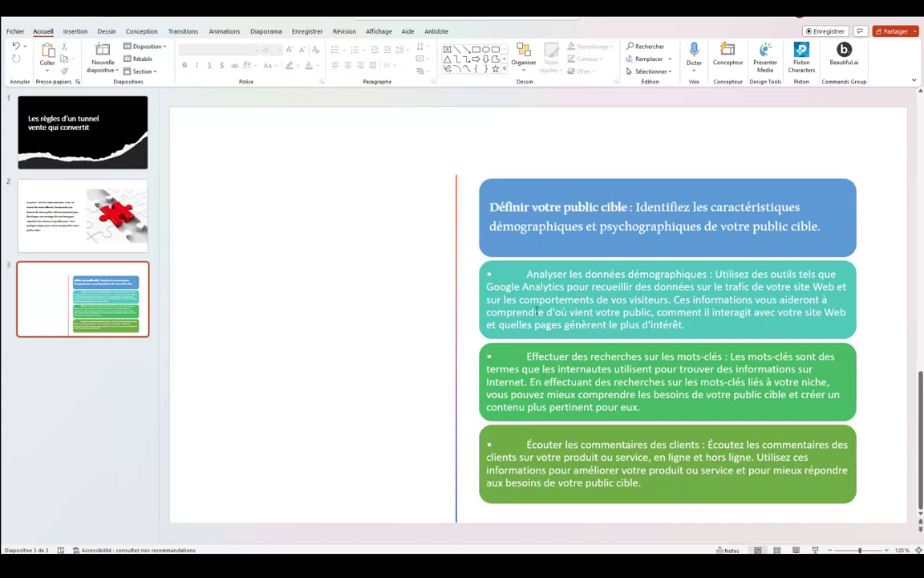
Remove the bullet and indent before 'Analyser' in the teal second box.
click(526, 276)
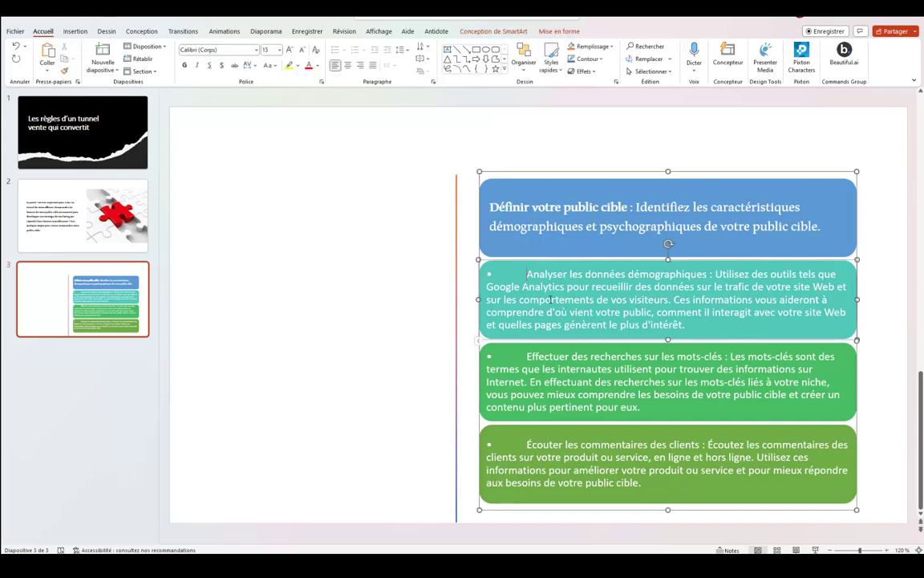
key(BackSpace)
key(BackSpace)
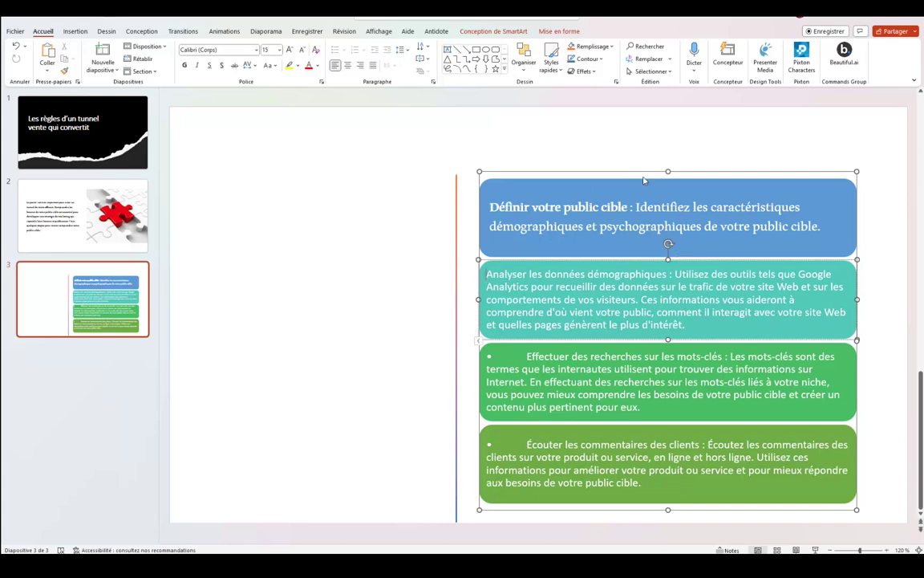
click(281, 175)
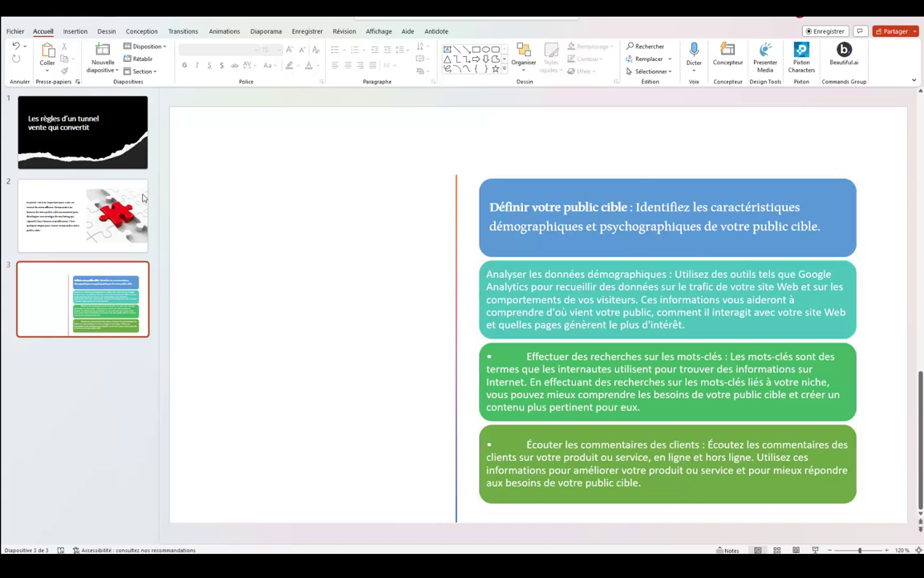
Add a text box at the top of slide 3 reading 'Les quatre étapes'.
click(75, 31)
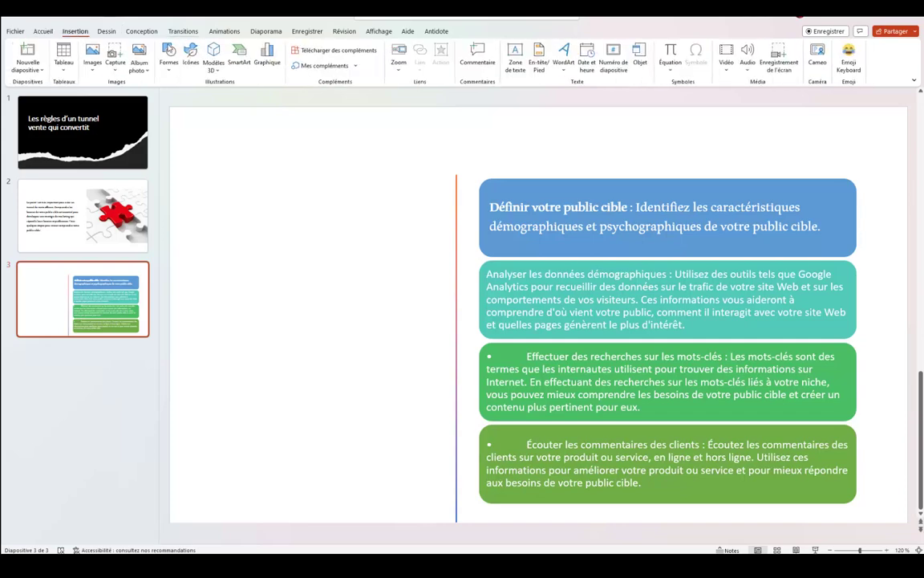
click(515, 58)
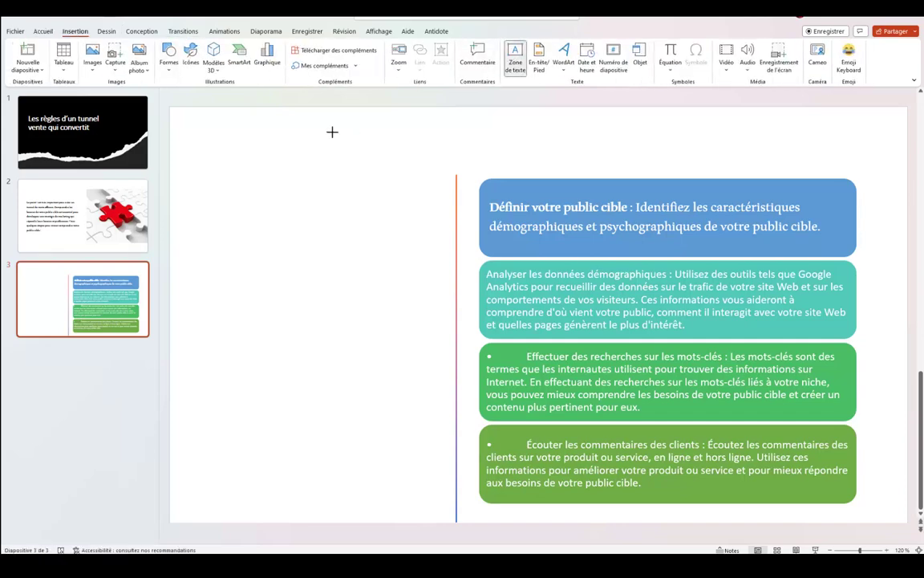
drag(321, 130, 700, 166)
text(Les)
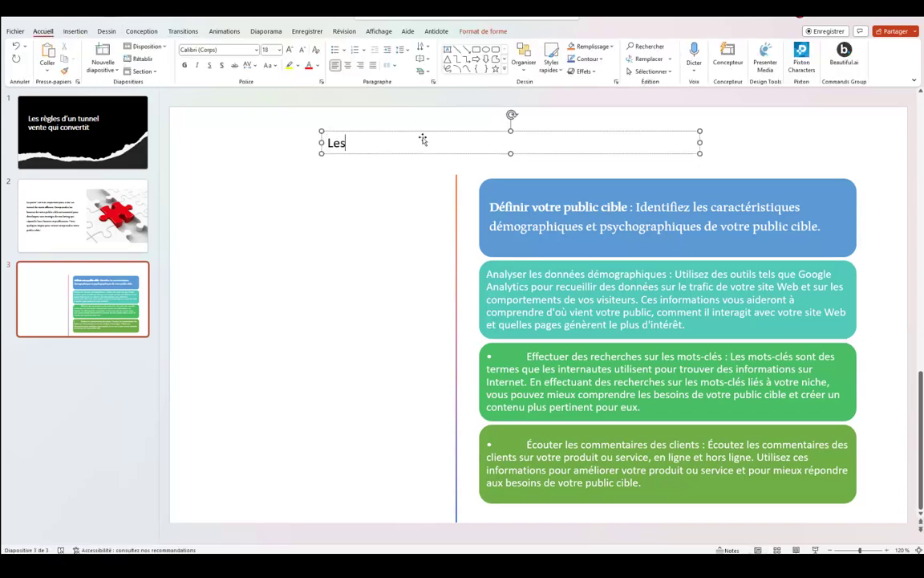
text( quatre étapes)
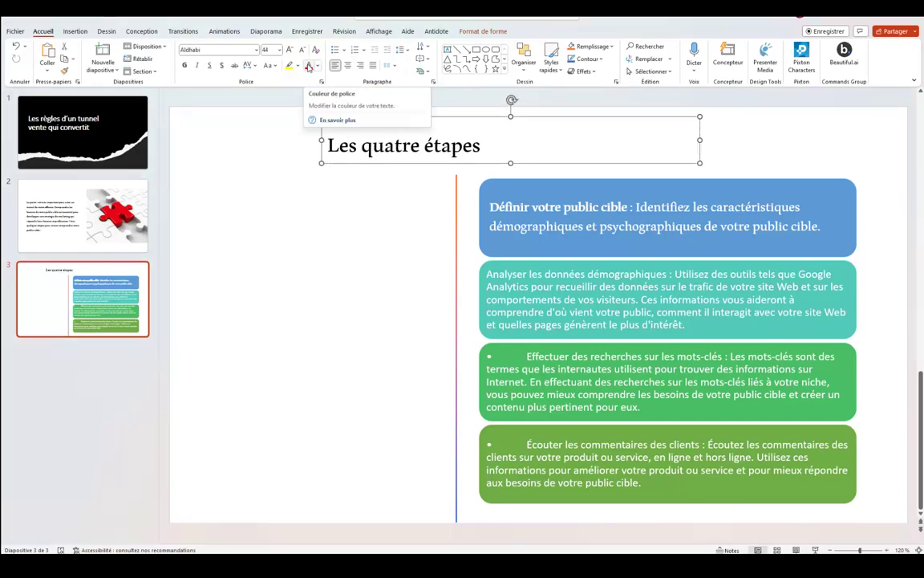
click(308, 66)
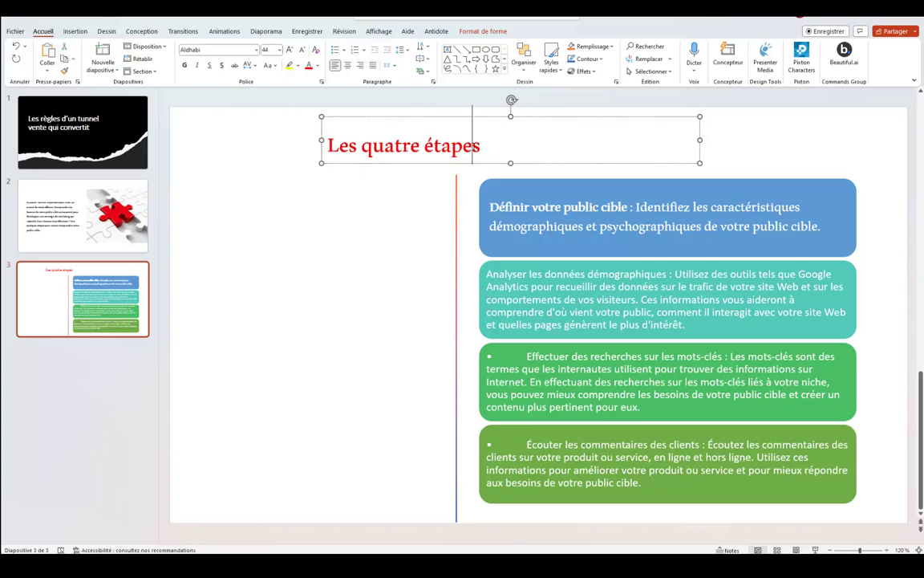
Make the title slate blue and bold, and centre it above the four boxes.
triple_click(479, 146)
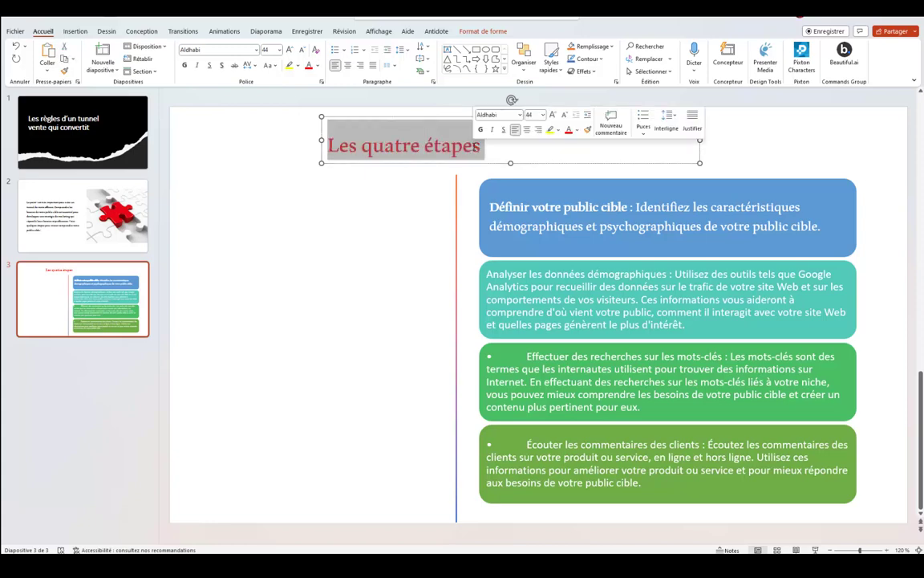
click(576, 130)
click(595, 182)
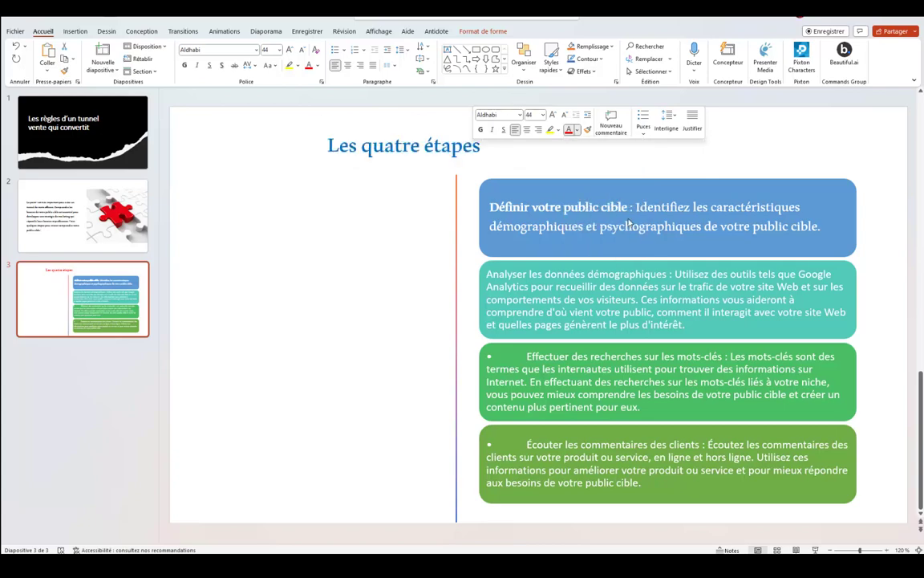
click(185, 64)
click(556, 133)
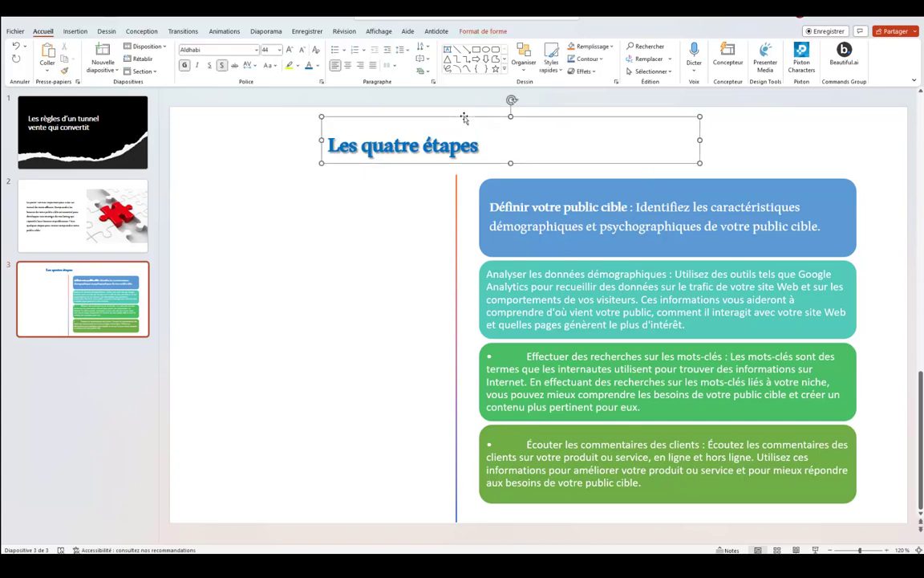
drag(463, 118, 552, 109)
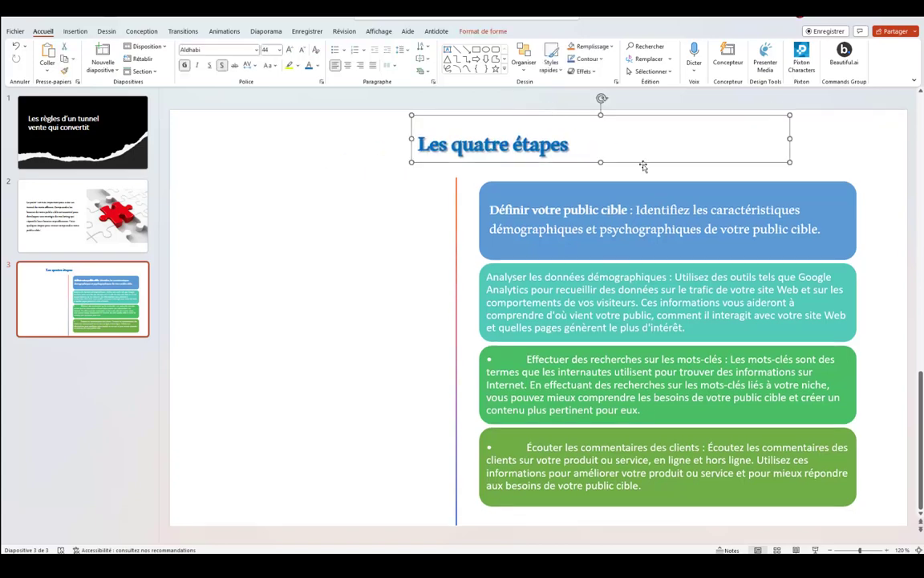
click(304, 404)
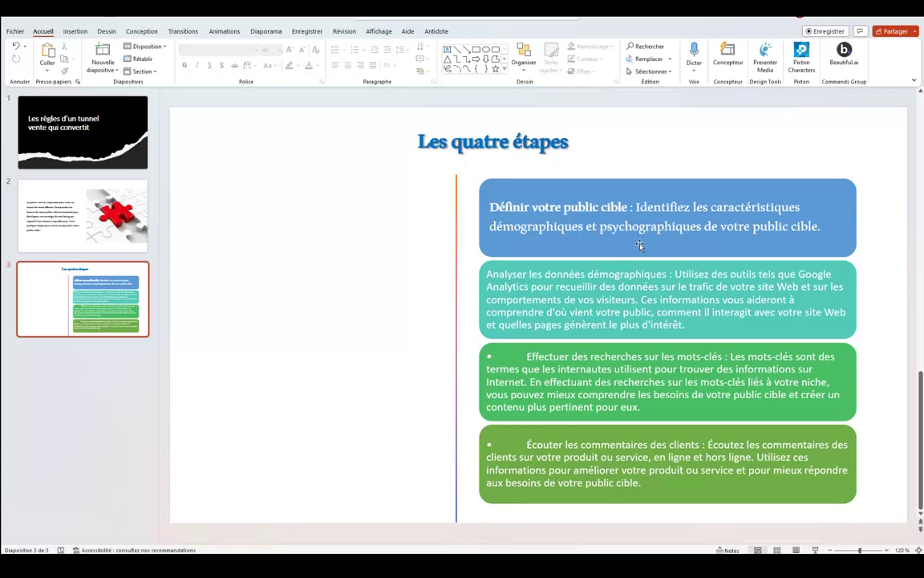
Ungroup the four-step SmartArt into separate shapes and nudge the blue box up slightly.
click(641, 245)
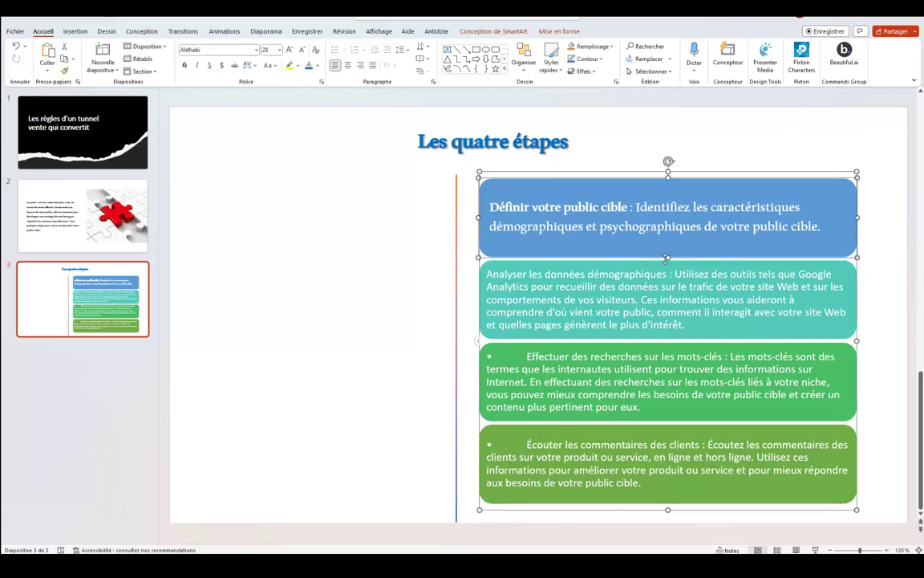
right_click(610, 176)
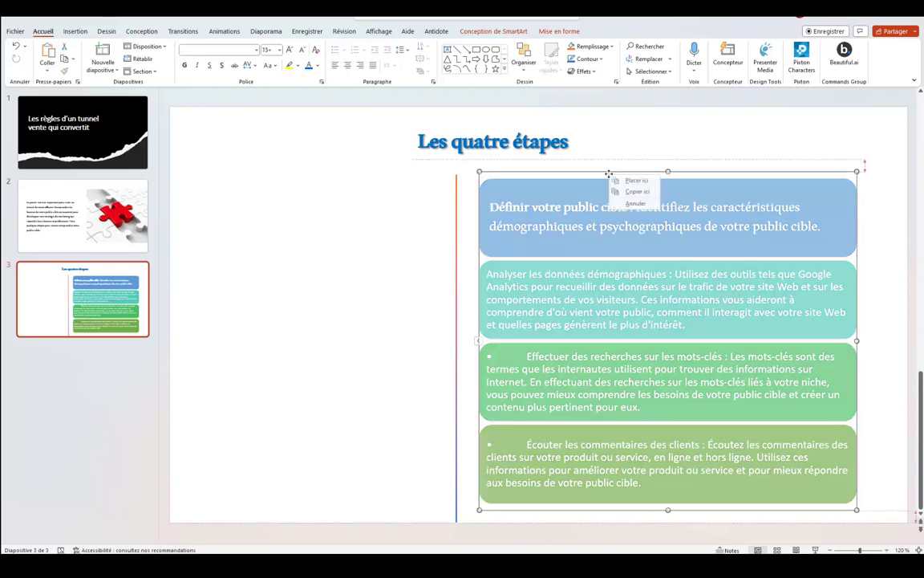
right_click(565, 178)
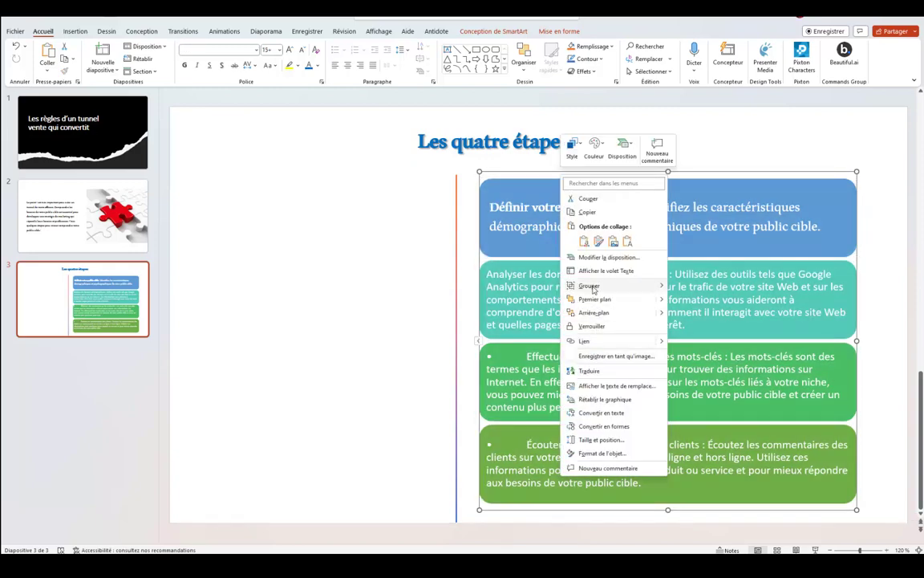
mouse_move(610, 285)
click(699, 317)
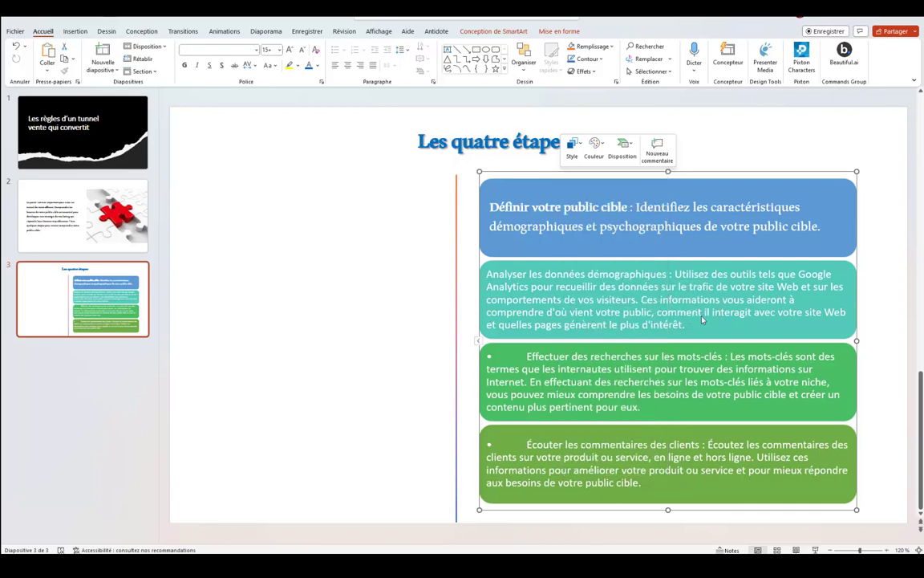
click(396, 254)
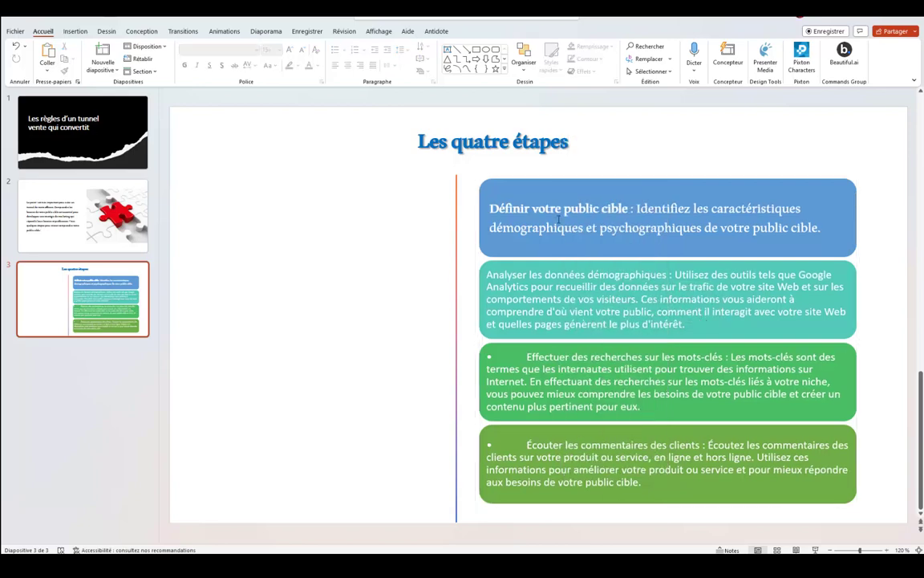
click(619, 182)
click(667, 251)
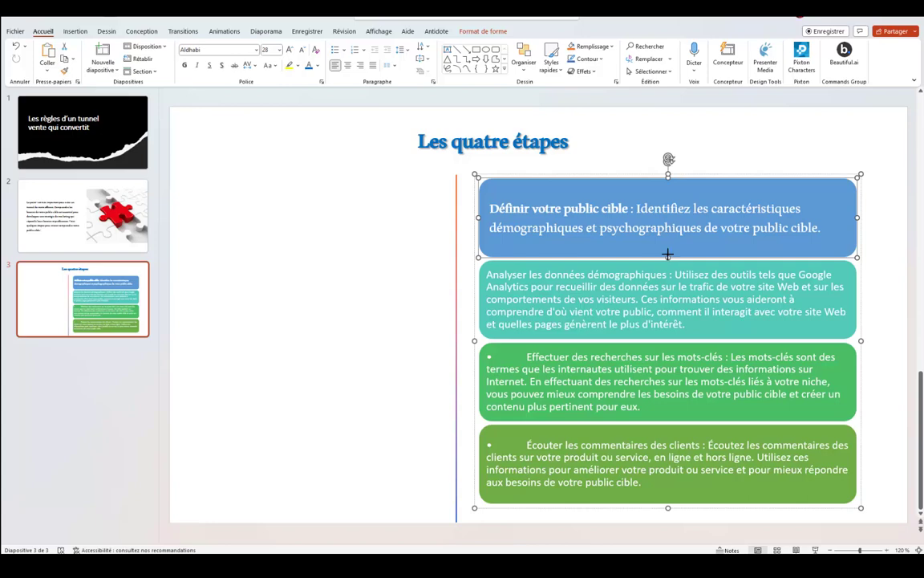
drag(666, 254, 667, 242)
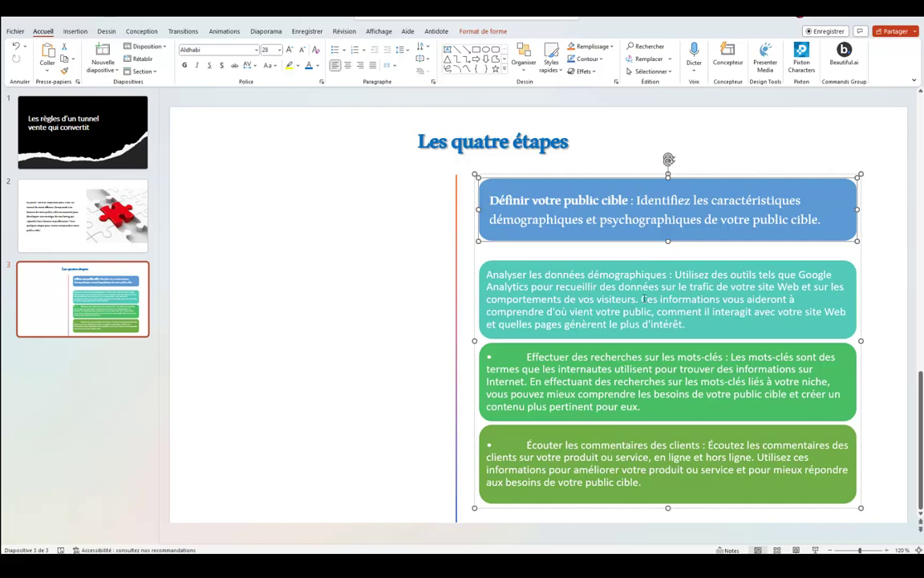
Delete the extra sentences in the teal and green boxes and shrink the boxes to fit their text.
drag(644, 298, 695, 324)
key(Delete)
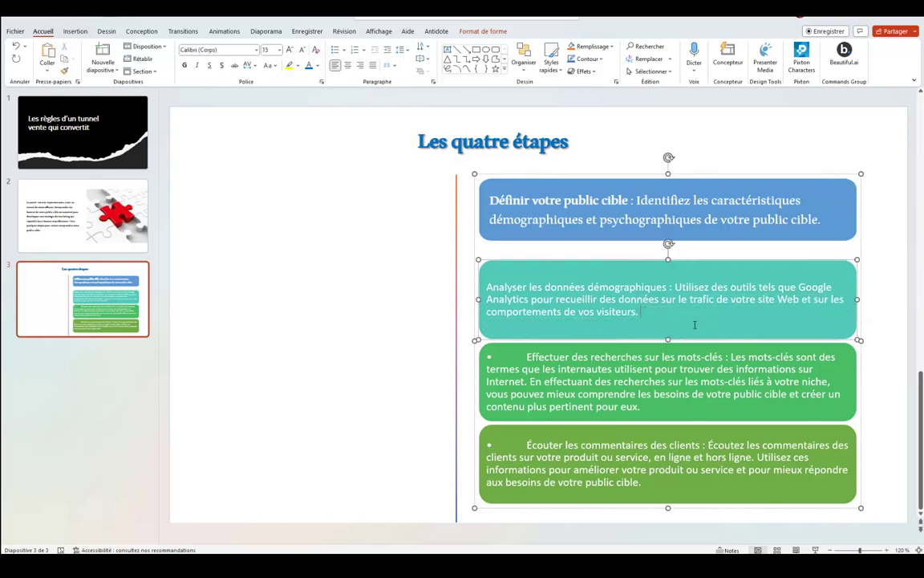
drag(667, 340, 665, 321)
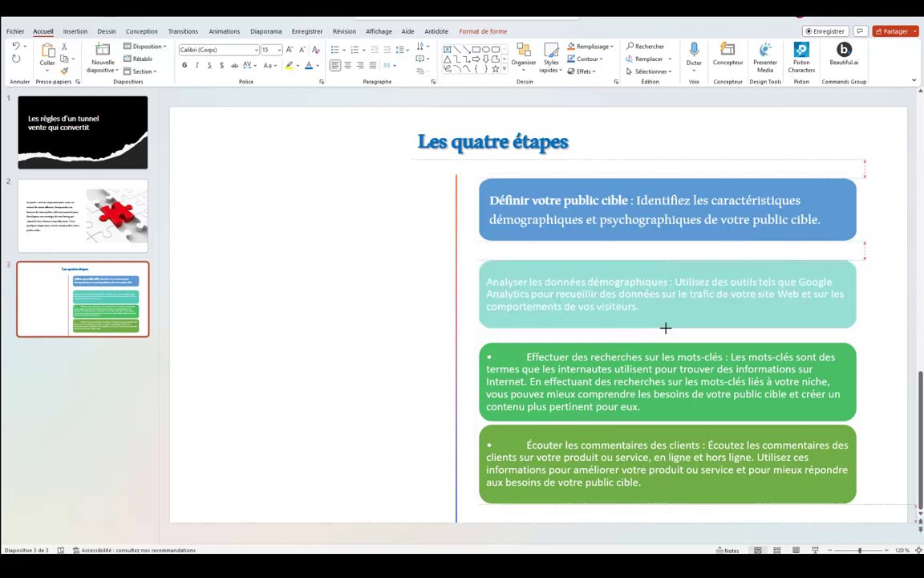
click(643, 394)
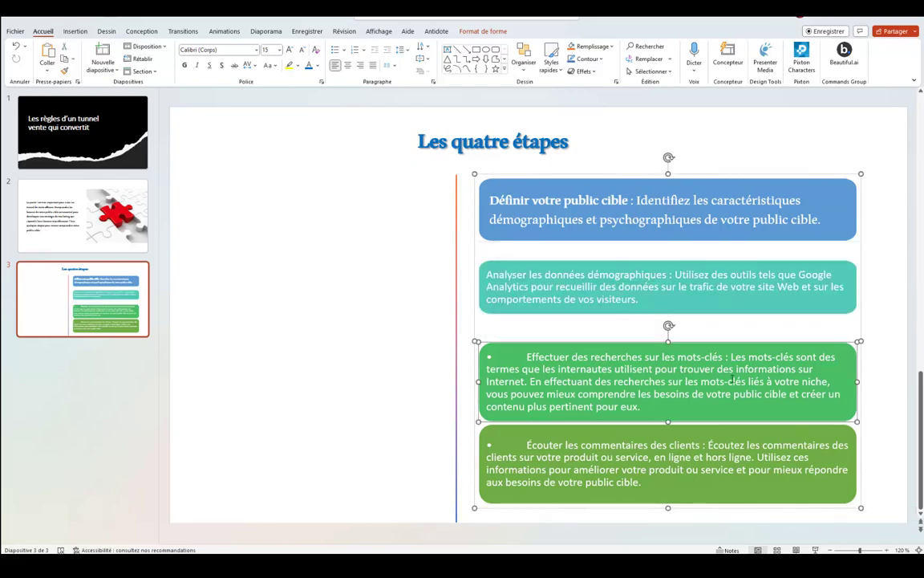
drag(531, 383, 642, 407)
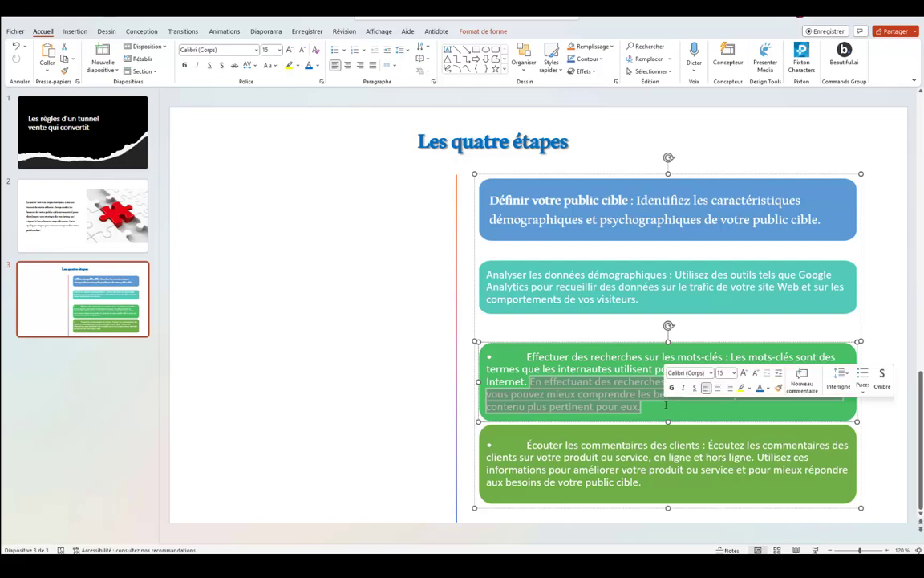
key(Delete)
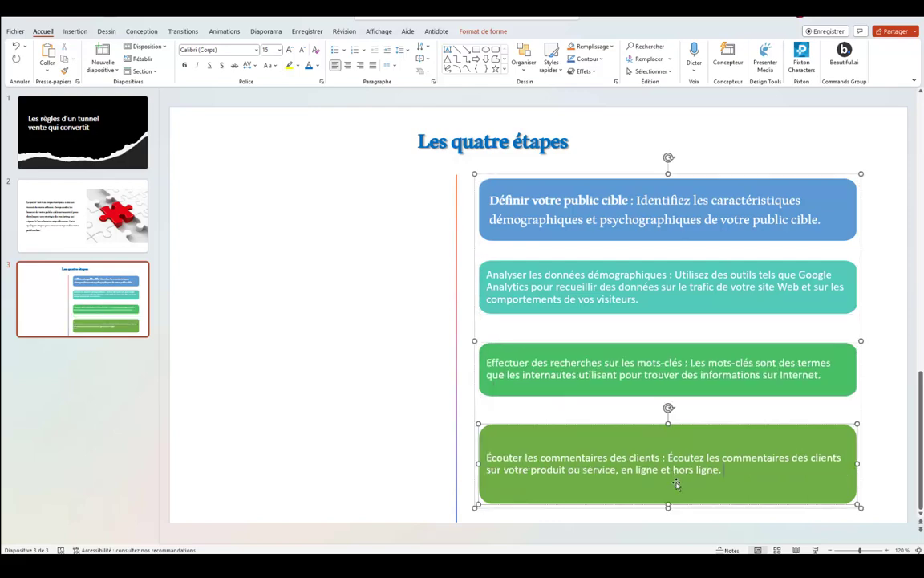
key(Delete)
key(ctrl+z)
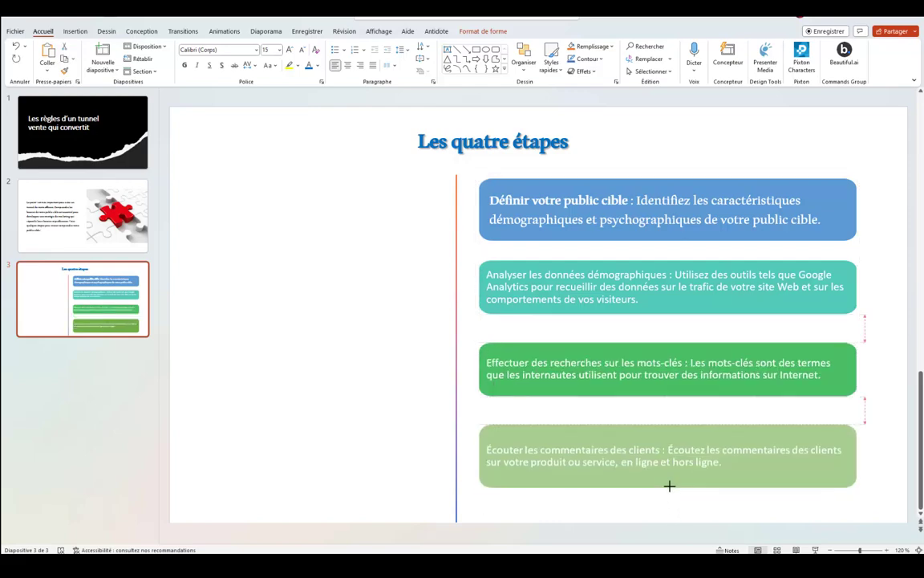
drag(670, 483, 670, 482)
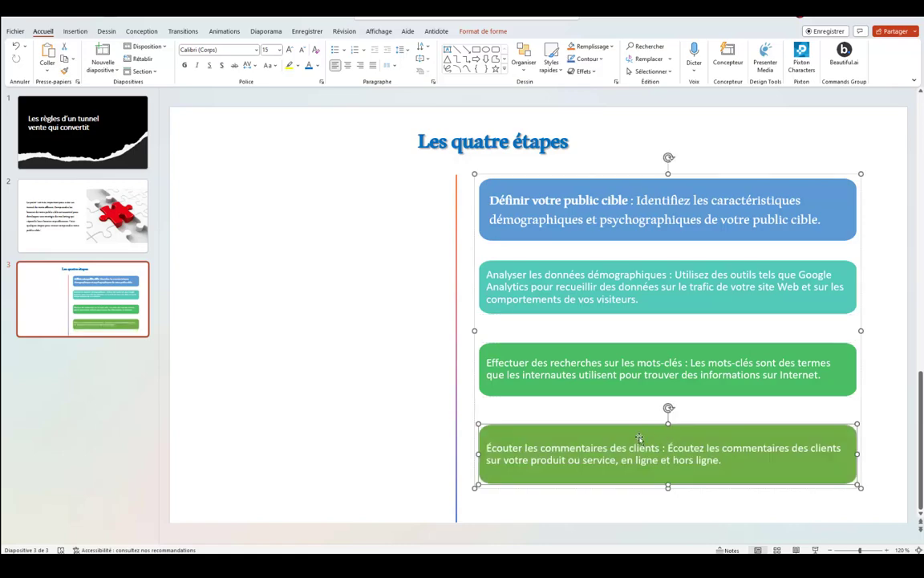
click(401, 320)
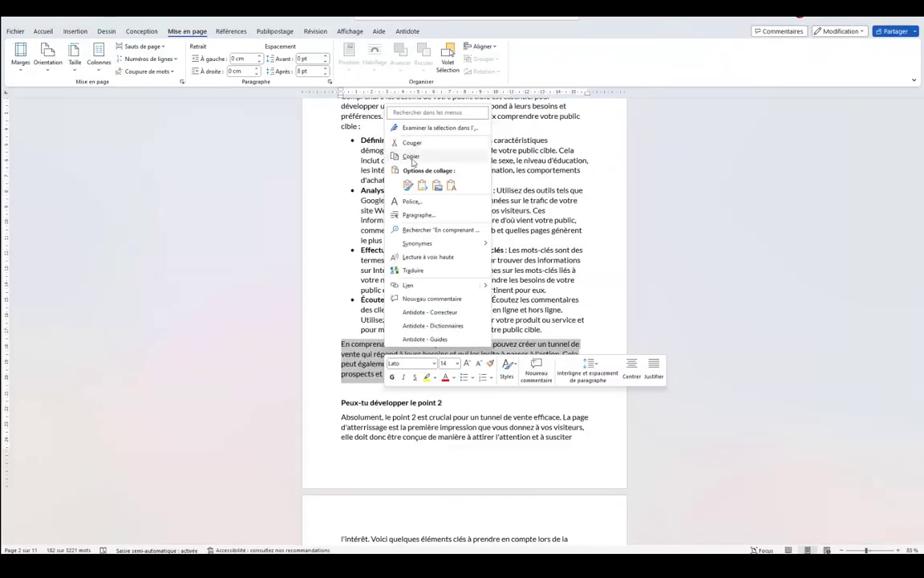
Paste the Word conclusion paragraph into a new large text box on slide 4.
click(413, 162)
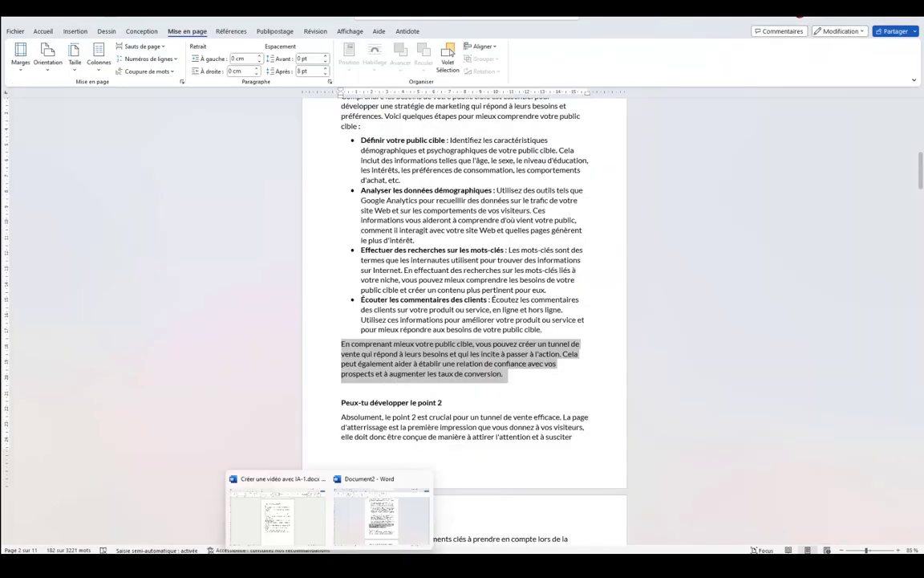
click(361, 521)
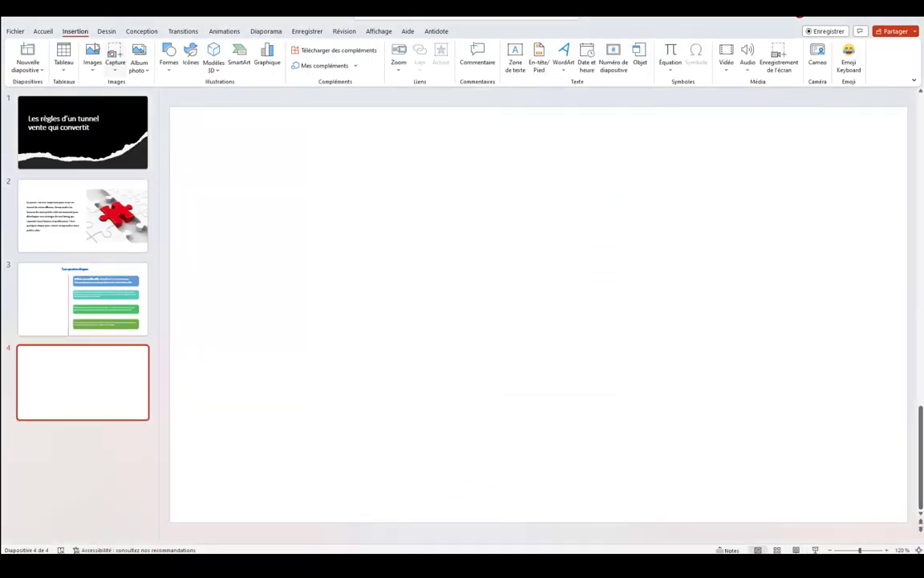
click(516, 53)
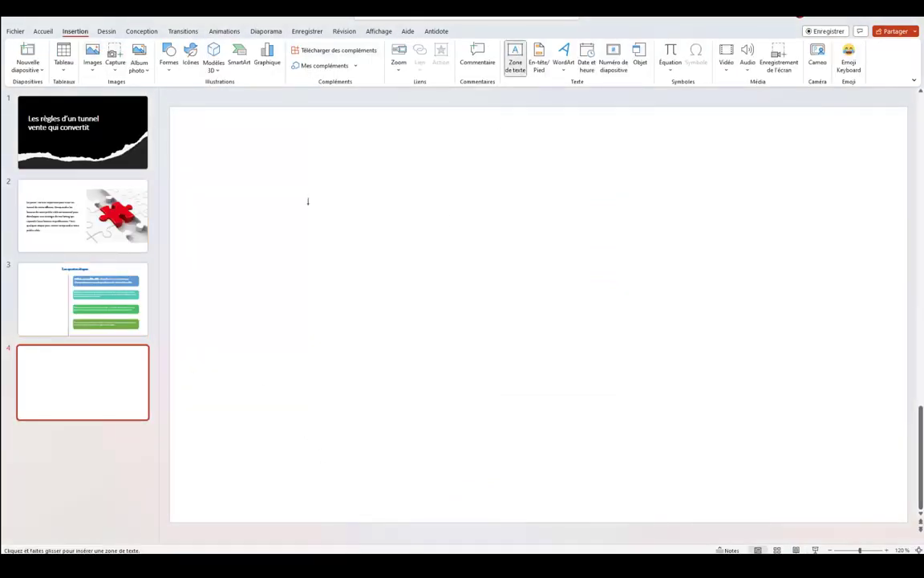
drag(308, 203, 661, 358)
right_click(344, 260)
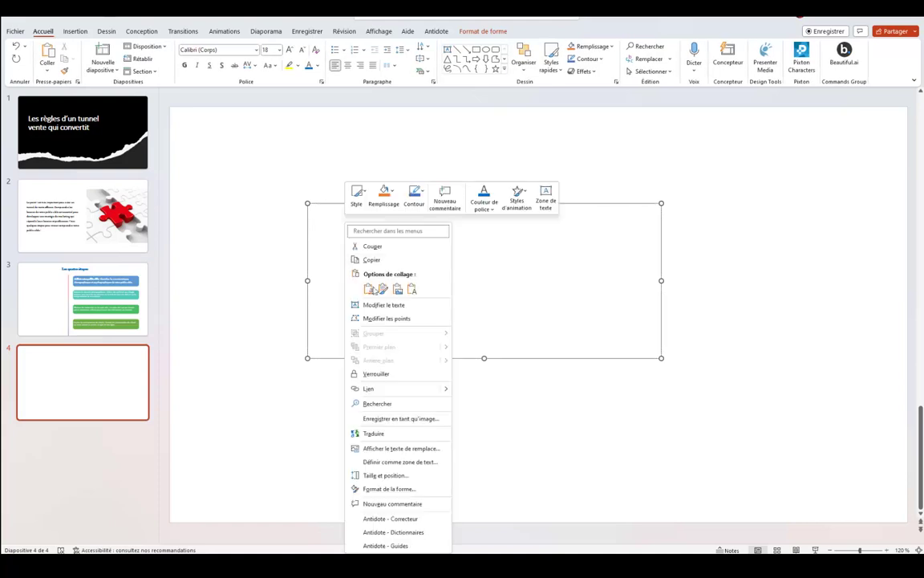
click(369, 289)
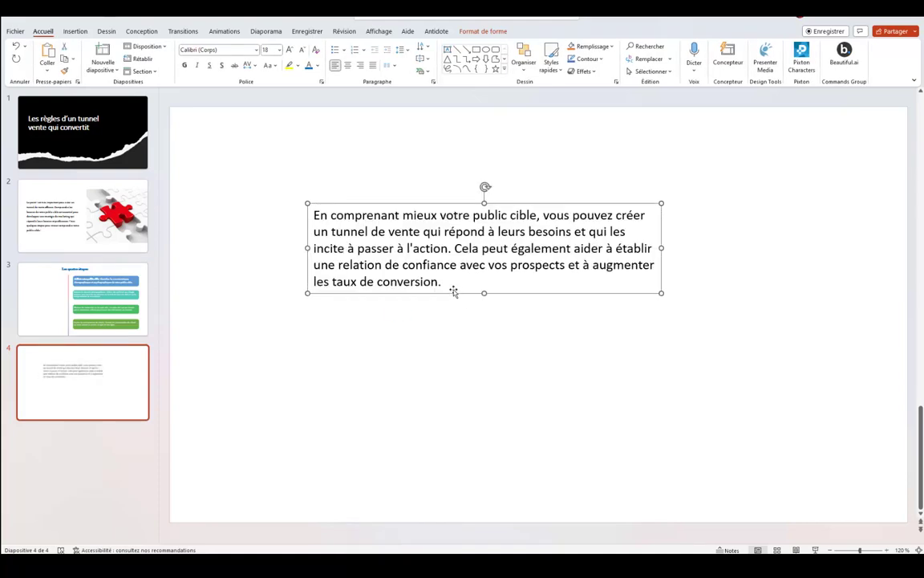
drag(444, 284, 271, 44)
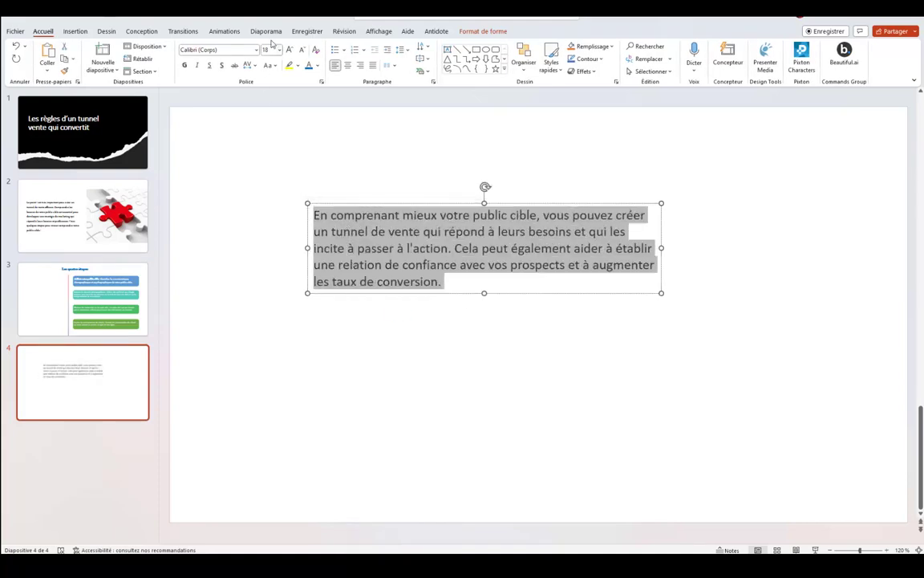
Format the paragraph in Aldhabi at 28 pt with single line spacing.
click(233, 50)
click(278, 50)
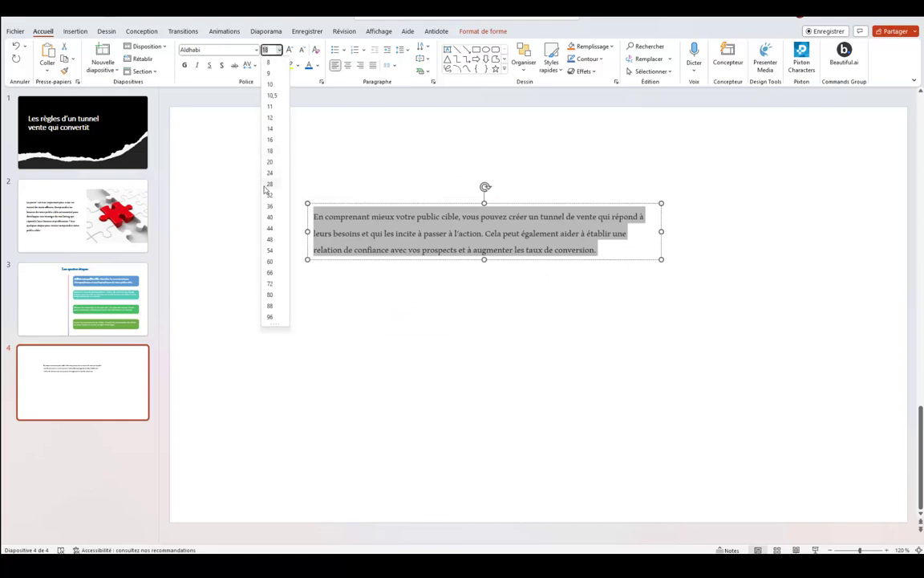
click(271, 185)
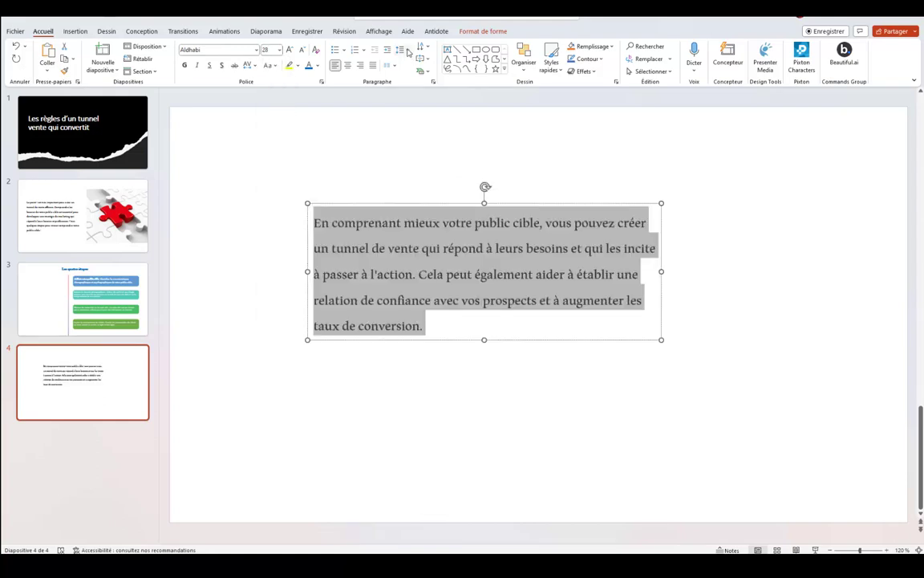
click(402, 50)
click(440, 131)
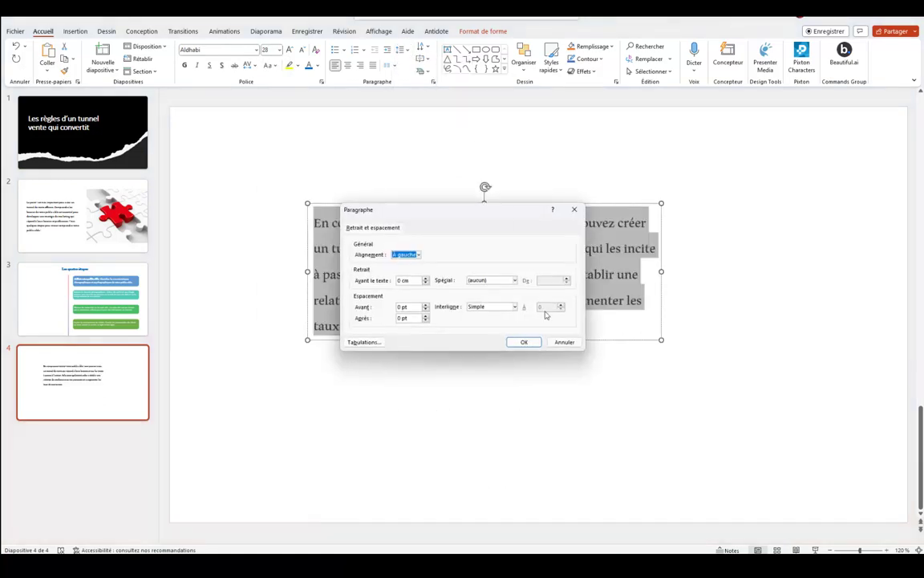
click(522, 338)
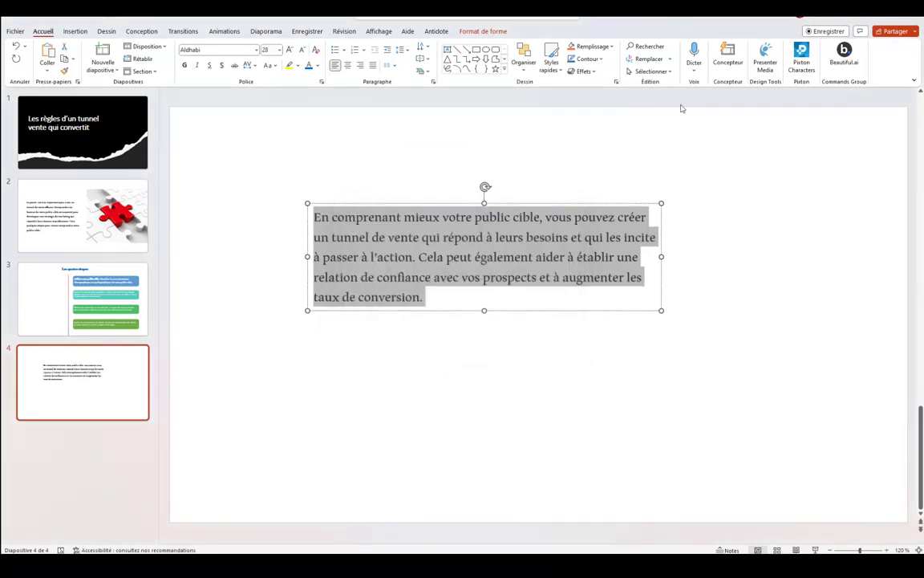
click(729, 58)
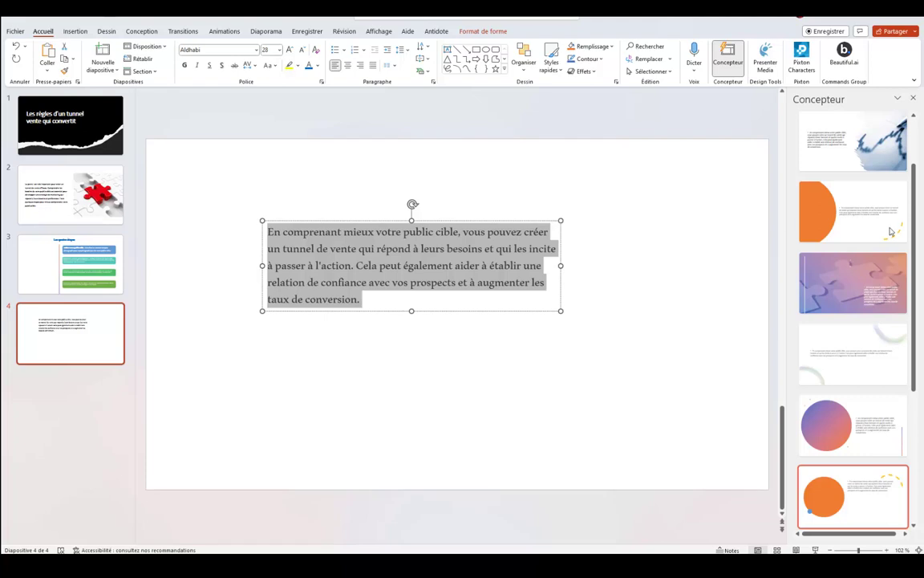
Apply the Designer layout featuring the coloured arrows image to slide 4.
scroll(851, 482, down, 10)
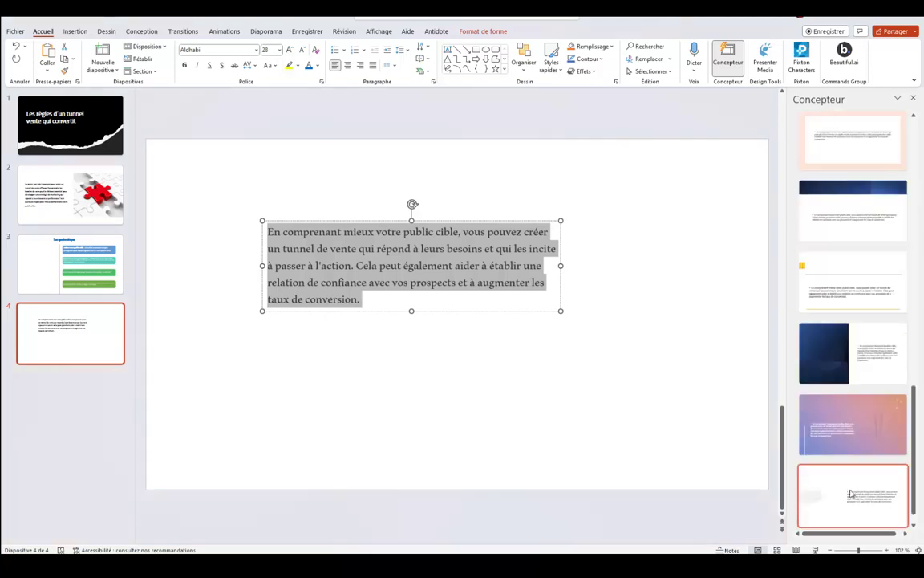
scroll(861, 523, down, 2)
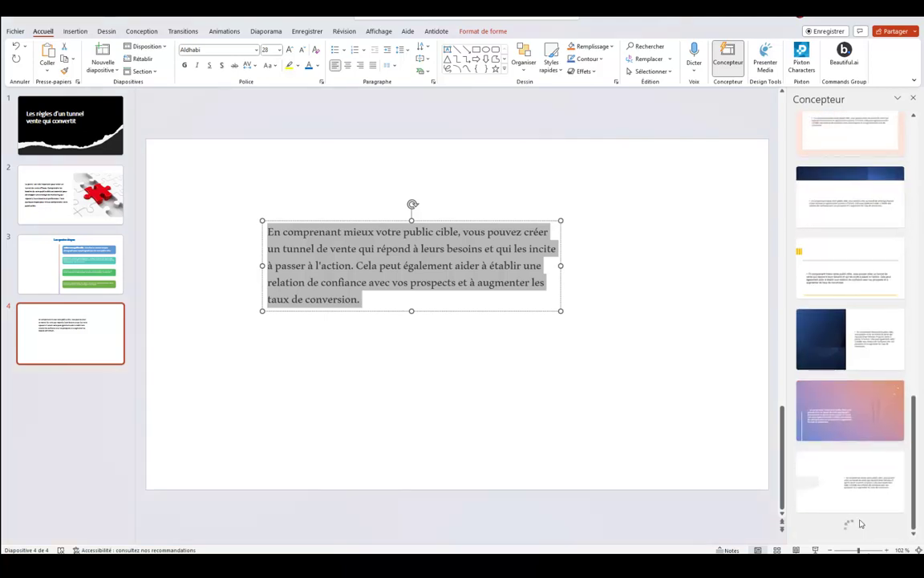
scroll(861, 523, down, 3)
scroll(833, 358, down, 5)
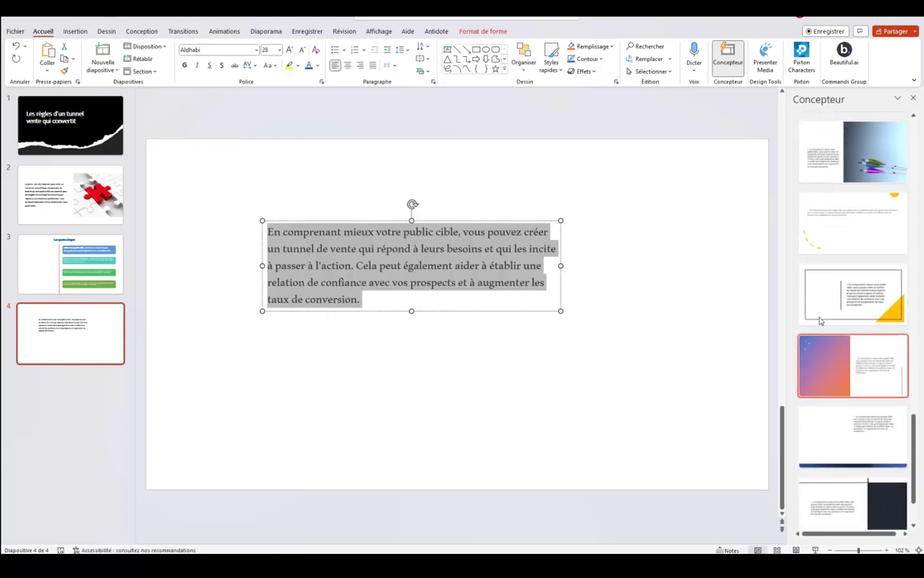
scroll(823, 316, up, 2)
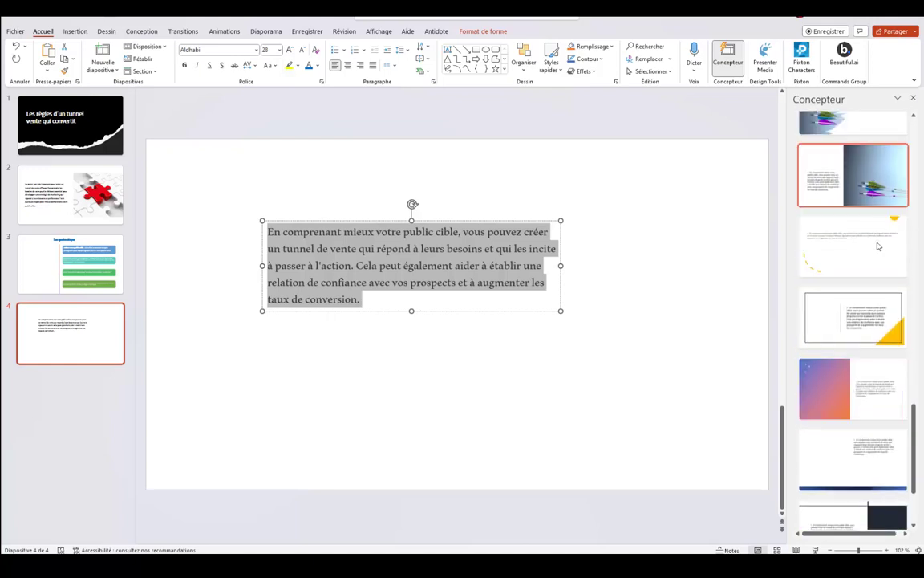
scroll(879, 246, up, 2)
click(857, 161)
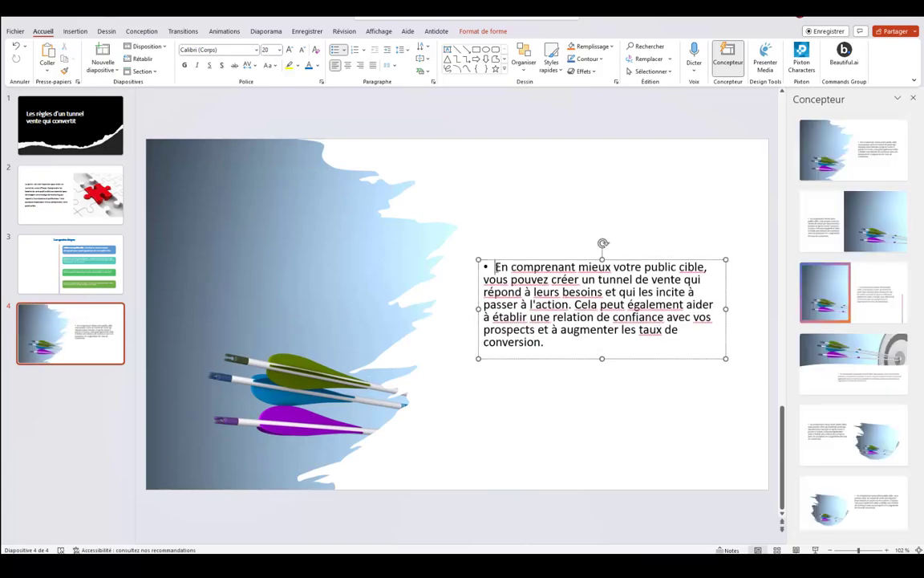
Remove the paragraph's bullet and reduce its line spacing multiple.
key(BackSpace)
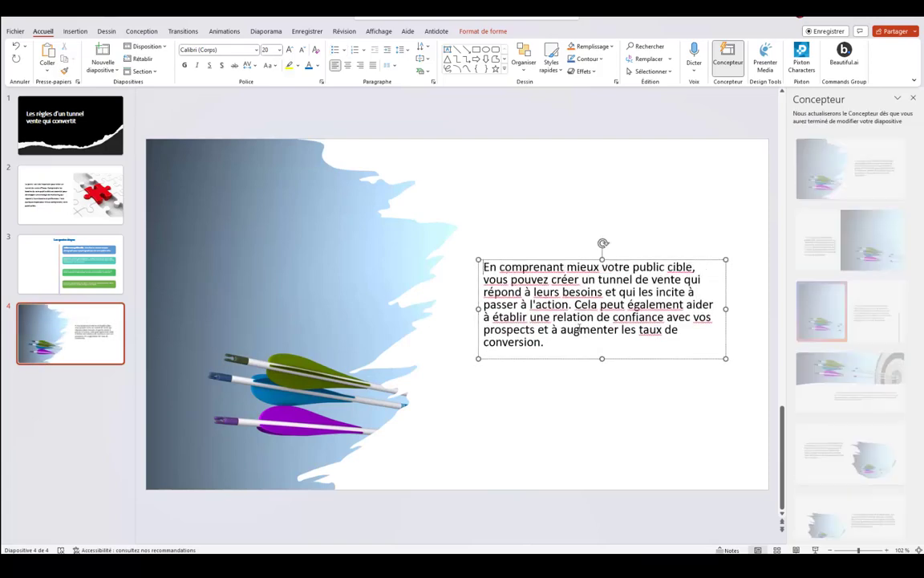
drag(551, 342, 483, 267)
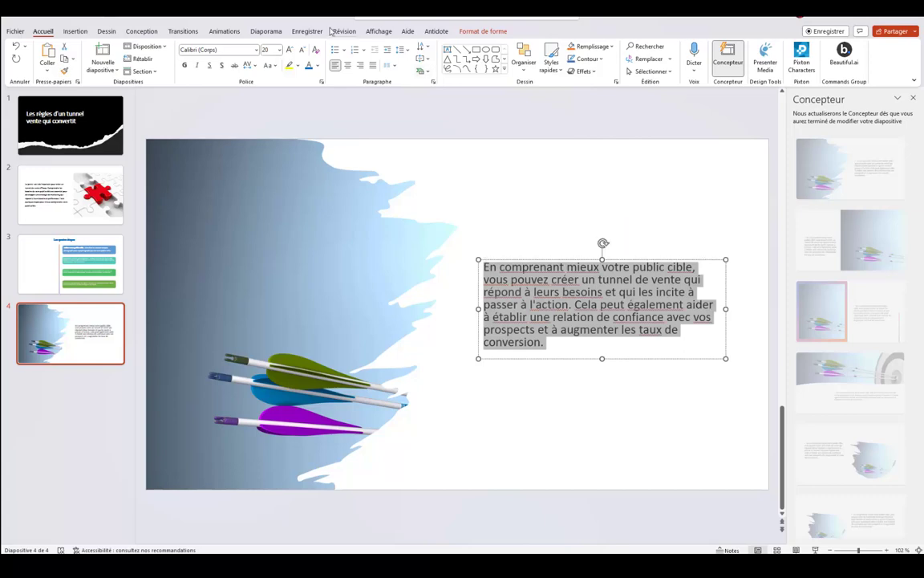
click(405, 51)
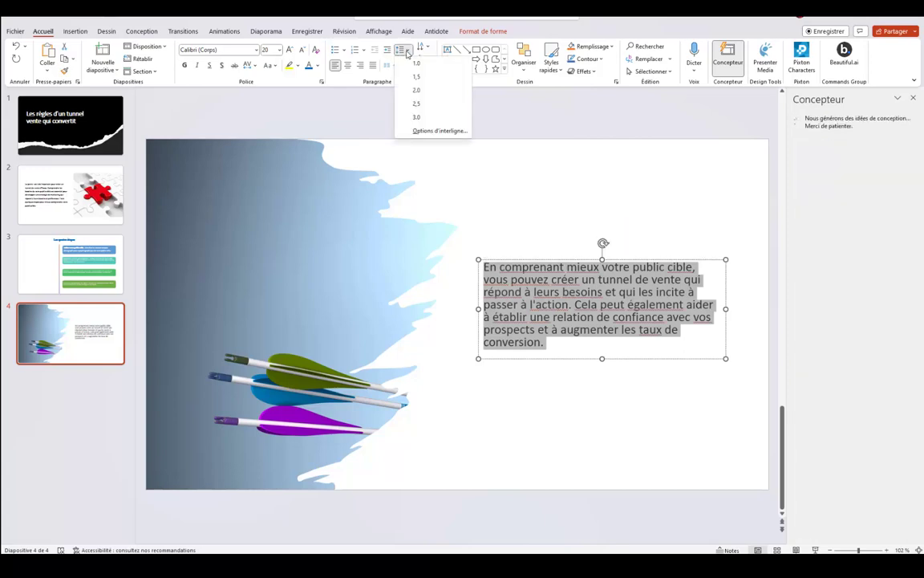
click(404, 119)
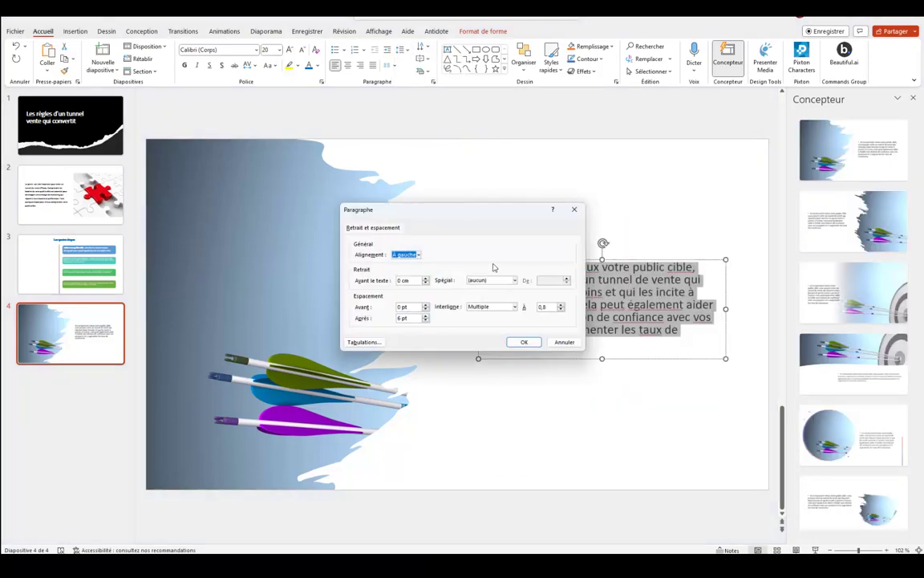
click(561, 306)
key(Return)
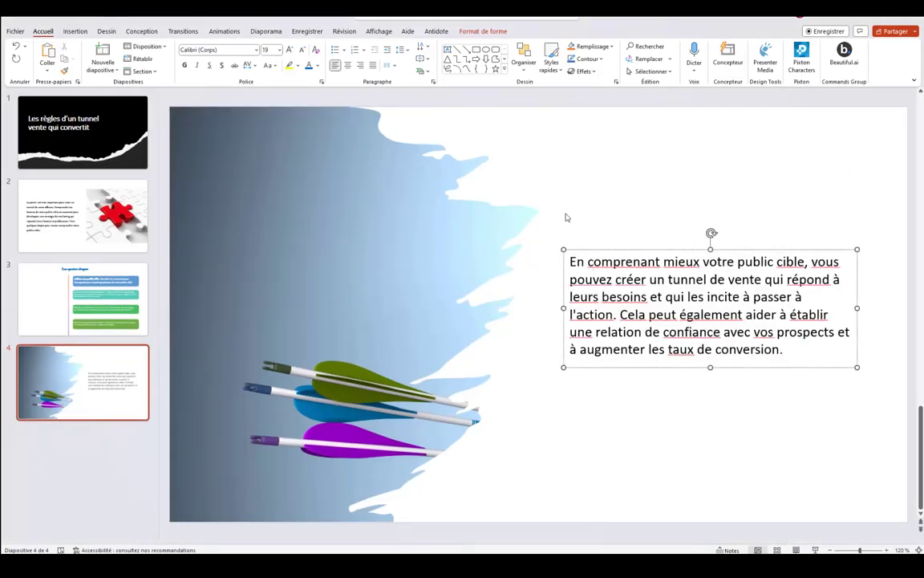
click(49, 121)
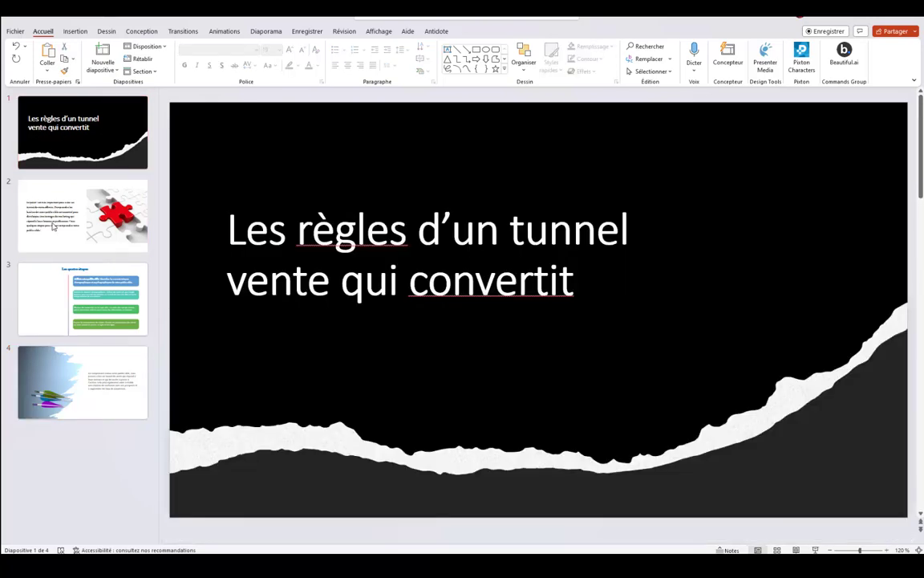
click(32, 210)
click(46, 295)
click(44, 378)
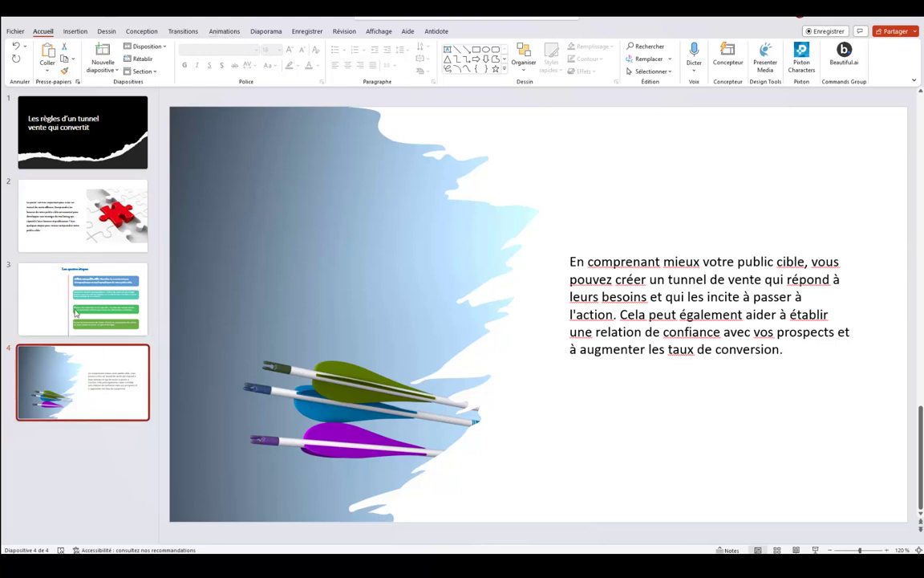
click(76, 31)
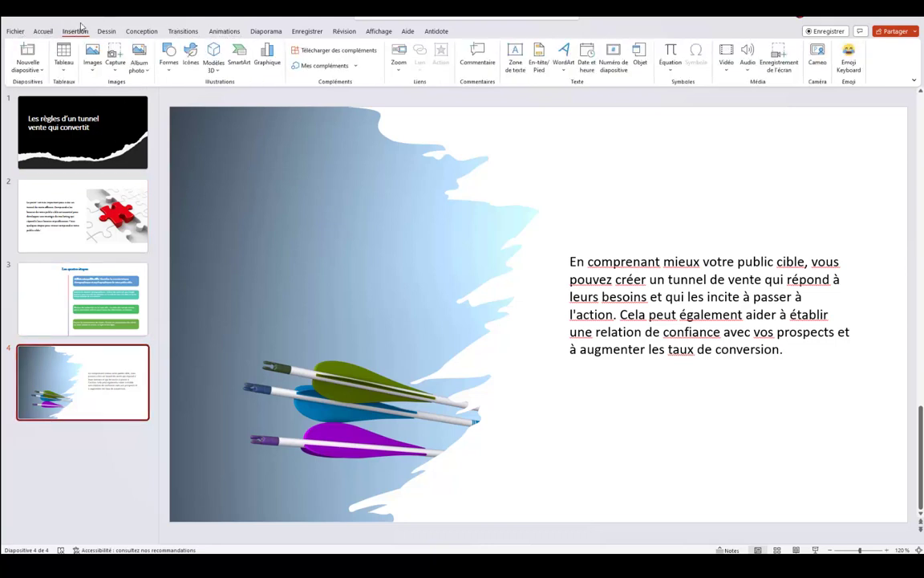
Add a blank fifth slide and draw a large text box across its upper middle.
click(28, 65)
click(37, 199)
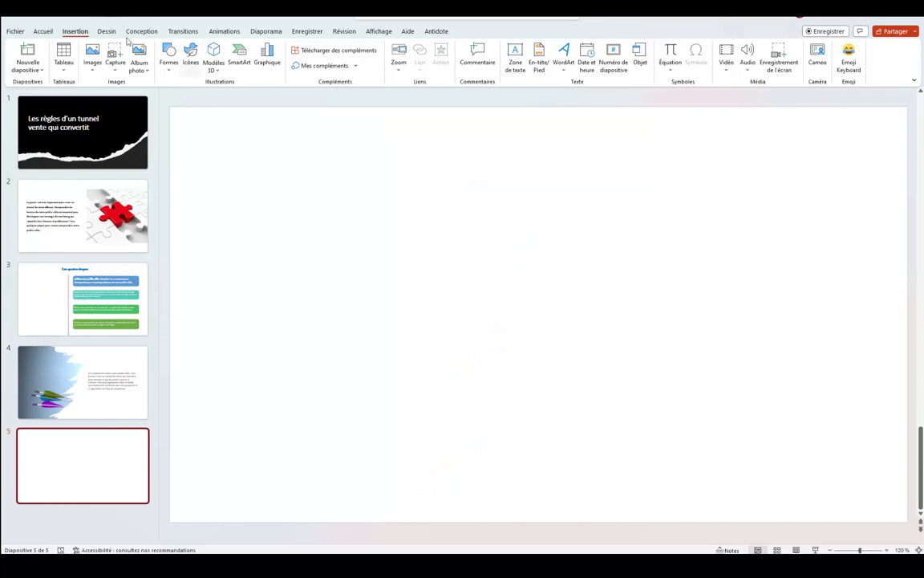
click(515, 56)
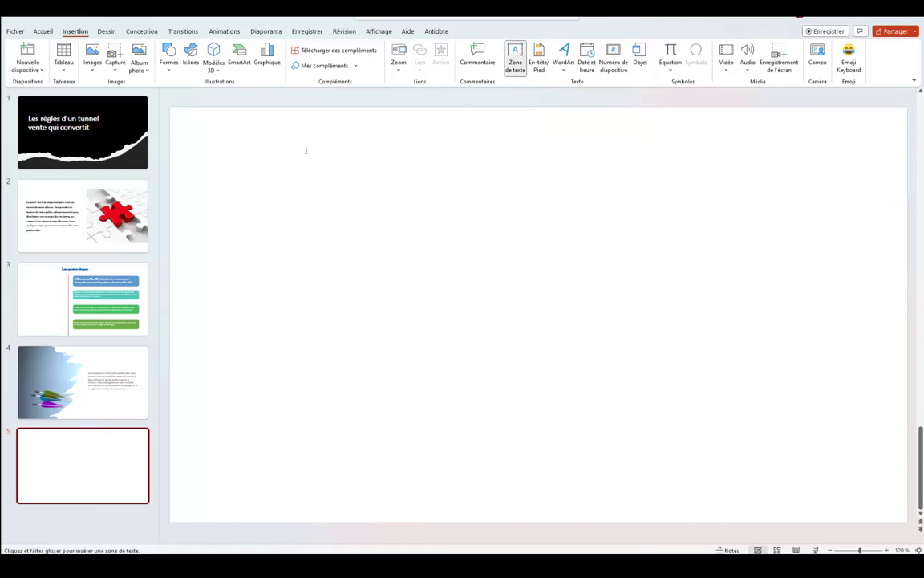
mouse_move(289, 166)
mouse_down()
mouse_move(634, 207)
mouse_move(687, 357)
mouse_up()
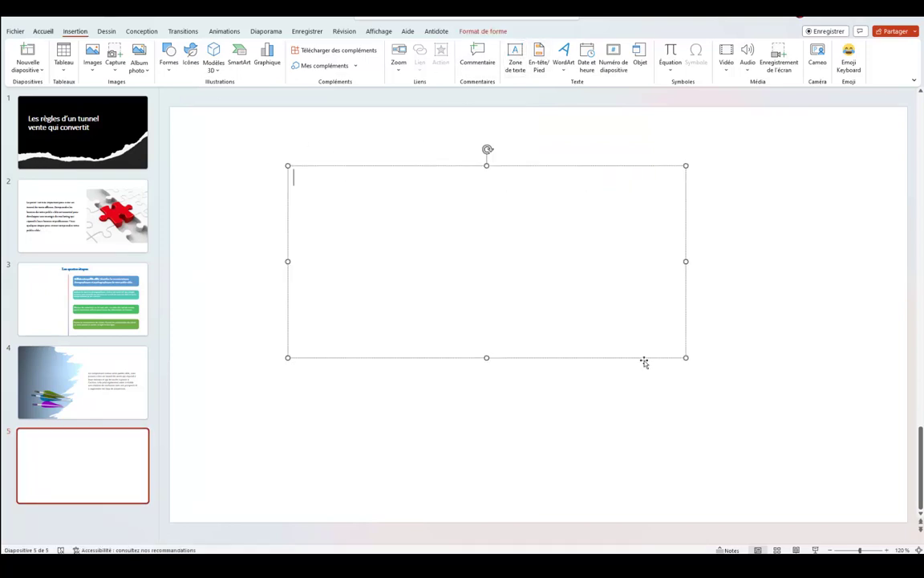
Select the point 2 landing-page paragraph in the Word document.
mouse_move(329, 561)
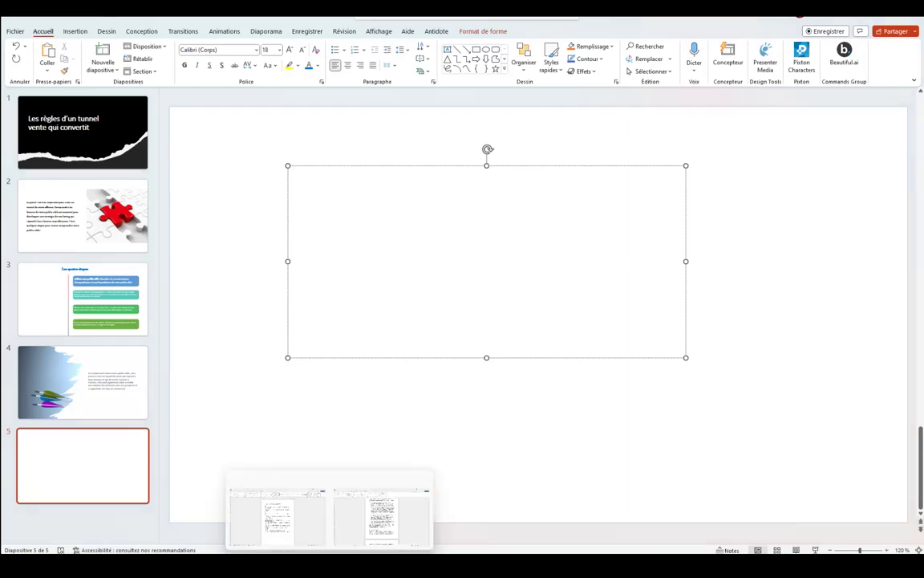
click(281, 506)
scroll(342, 417, down, 2)
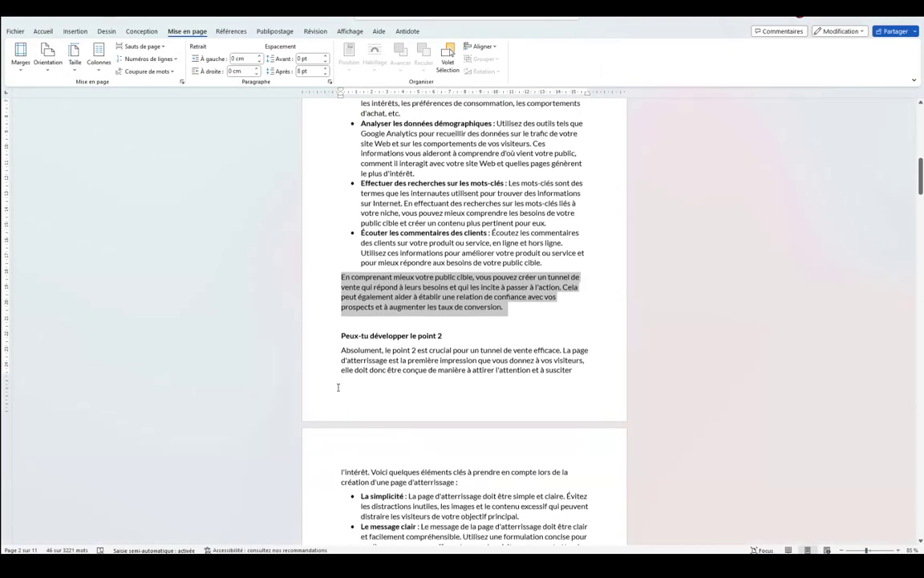
mouse_move(385, 342)
mouse_down()
mouse_move(568, 391)
mouse_move(459, 473)
mouse_up()
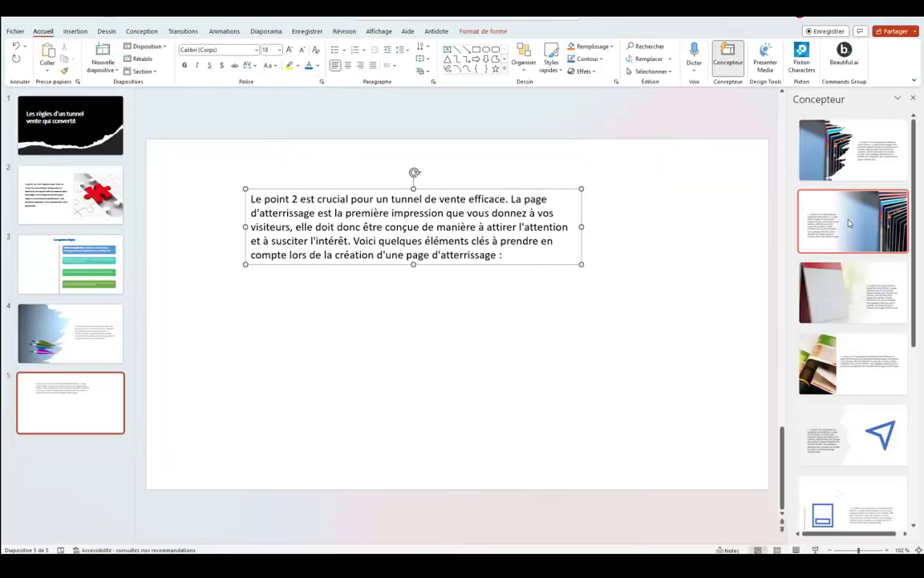
Apply the Designer idea pairing the text with the colourful page-edges photo to slide 5.
click(848, 223)
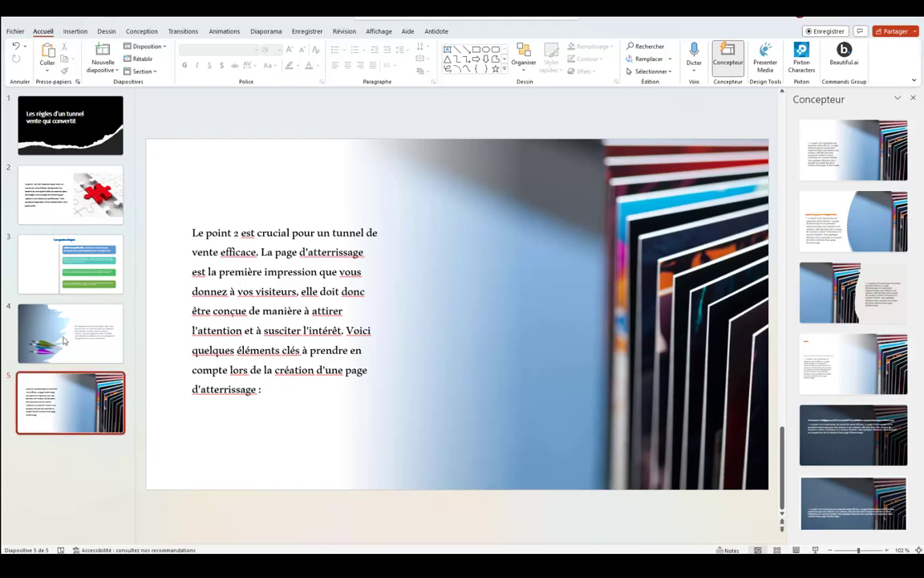
click(38, 261)
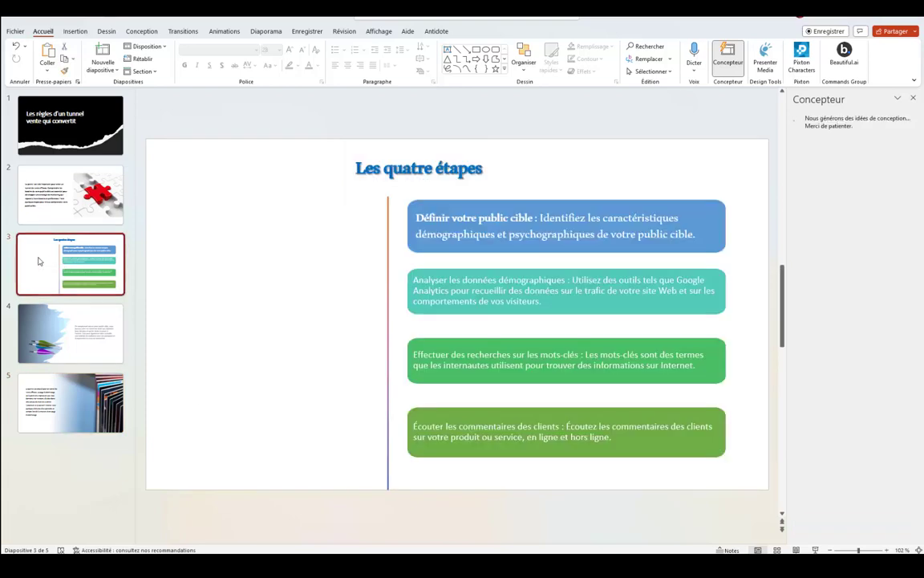